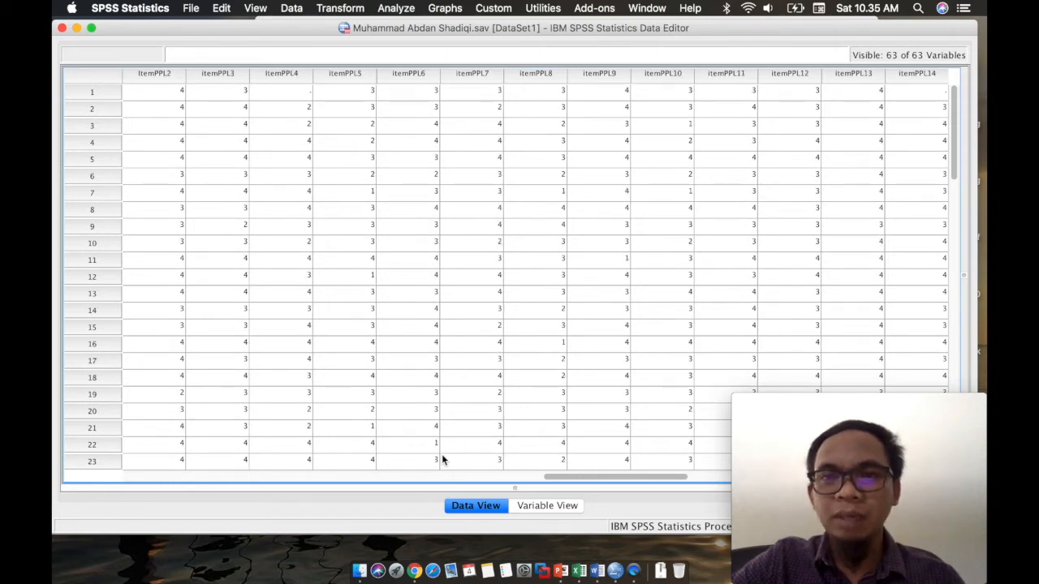
pyautogui.hscroll(5, 442, 458)
pyautogui.hscroll(2, 442, 460)
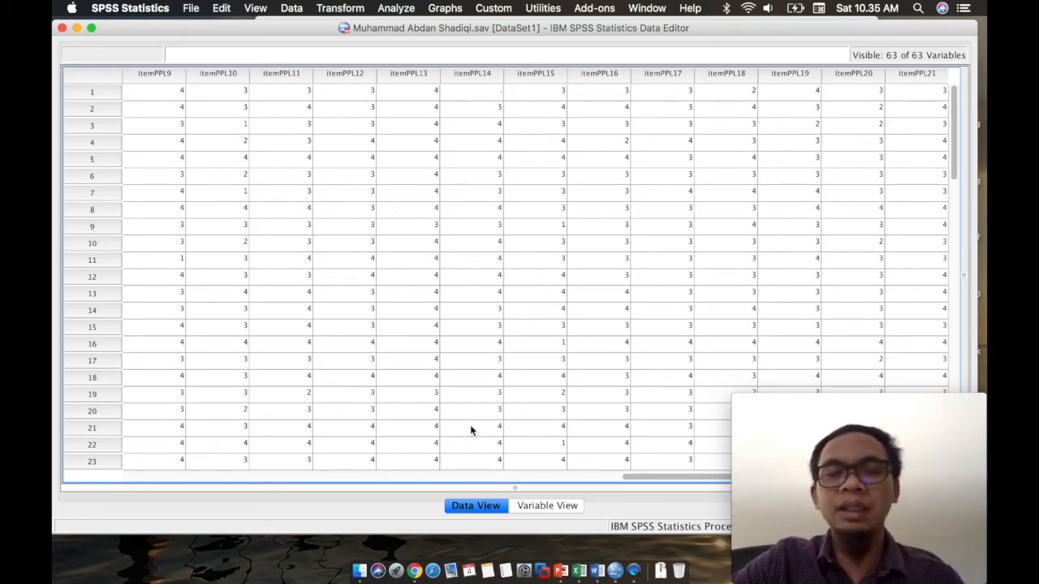
pyautogui.hscroll(9, 470, 430)
pyautogui.hscroll(-20, 470, 429)
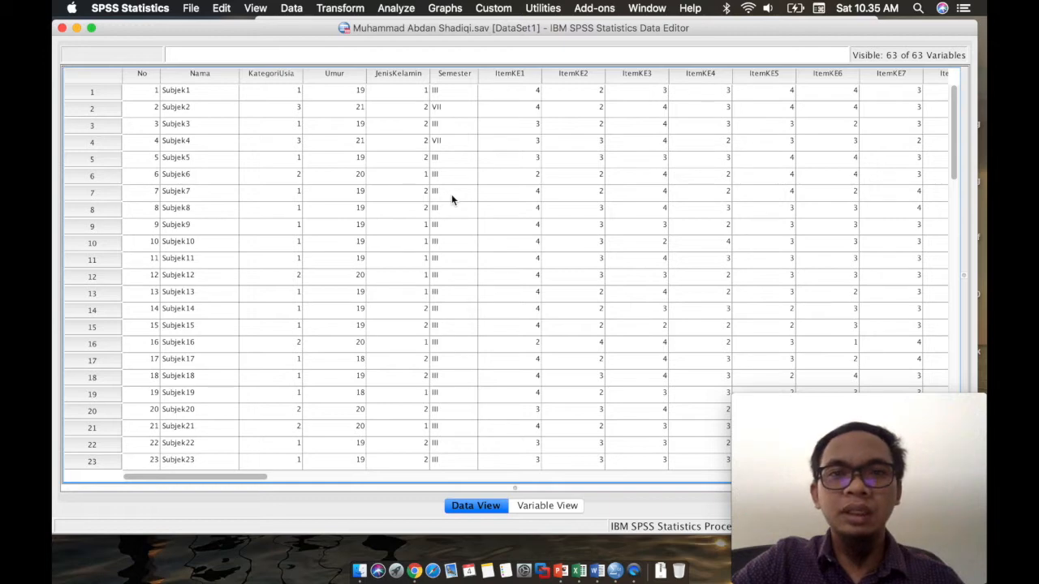
# - Set up a linear regression with TotatPerilakuprolingkungan as dependent and Umur Partisipan and TotalKecerdasanEmosi as independent variables
pyautogui.click(401, 9)
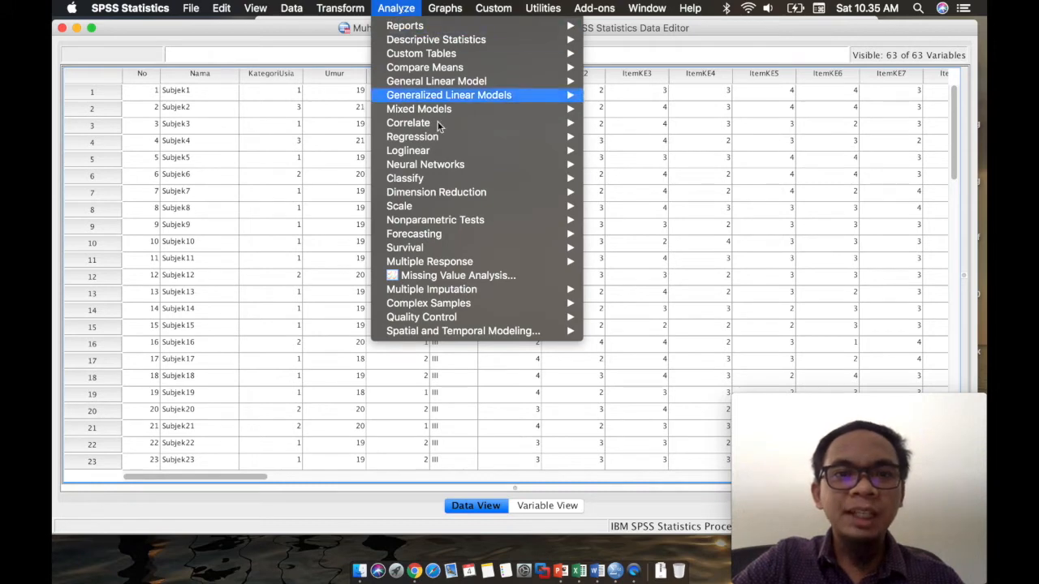
pyautogui.moveTo(439, 138)
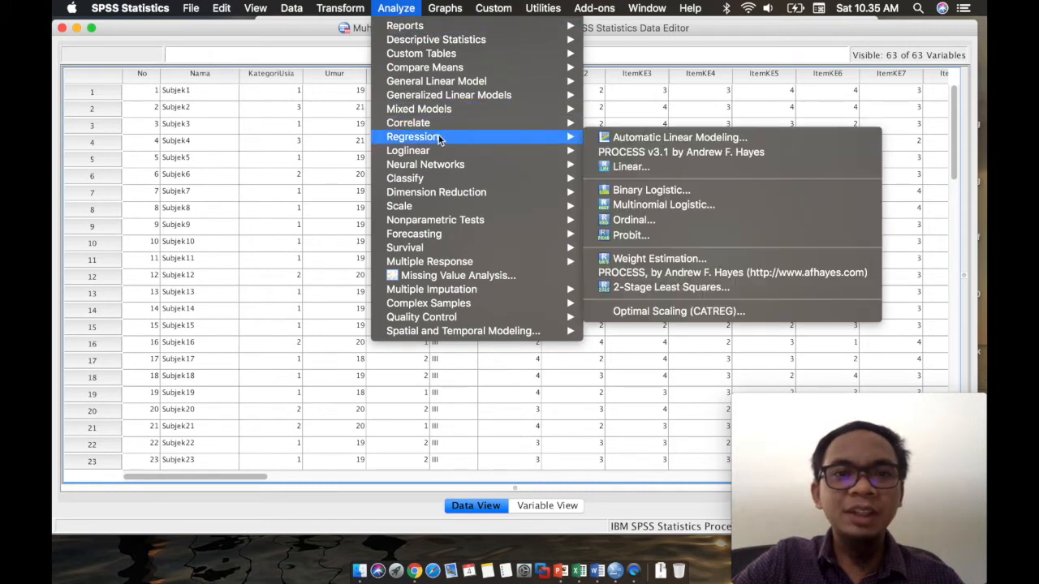
pyautogui.click(617, 167)
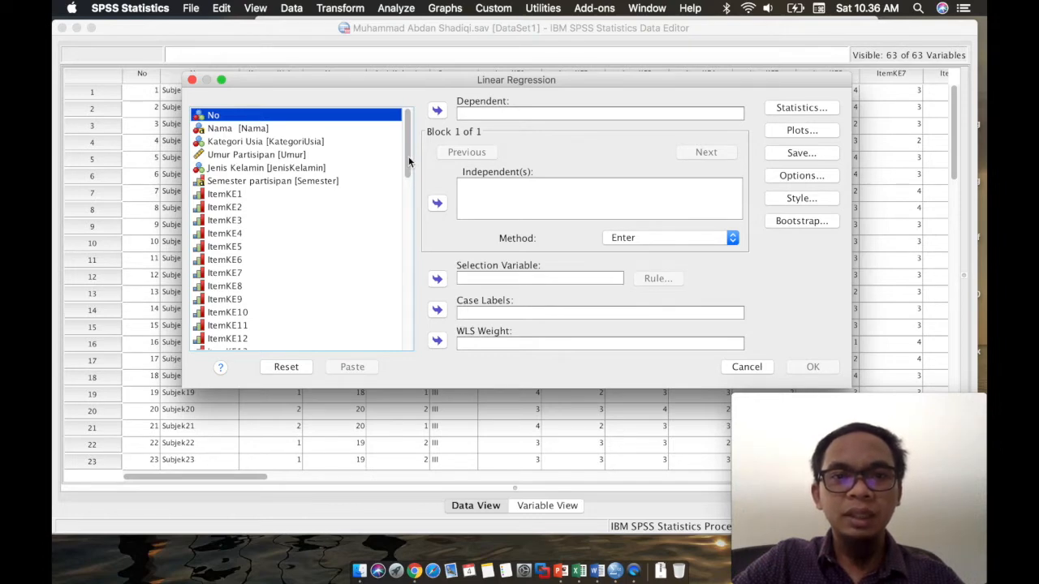
pyautogui.click(315, 157)
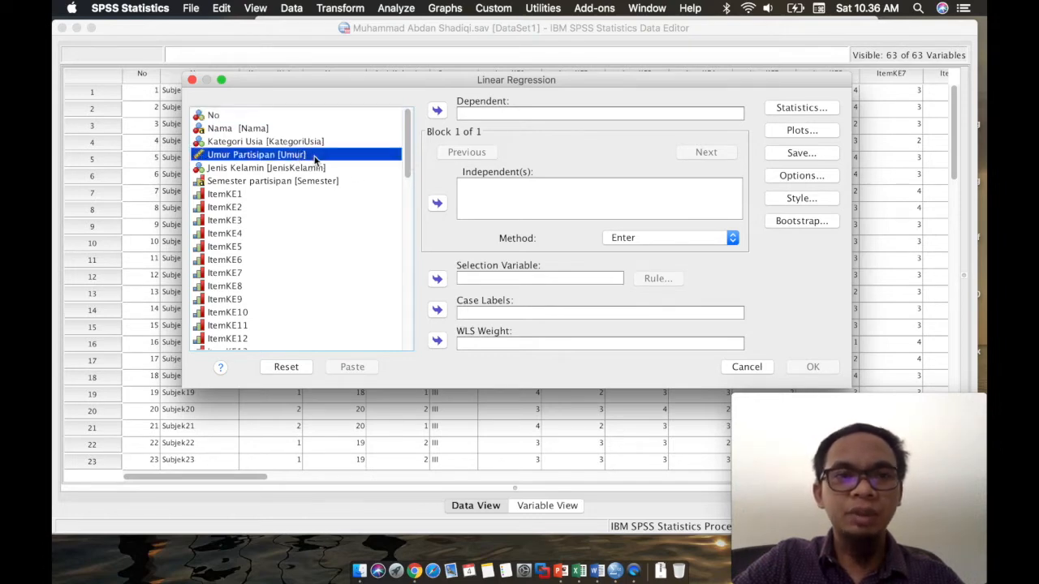
pyautogui.click(437, 204)
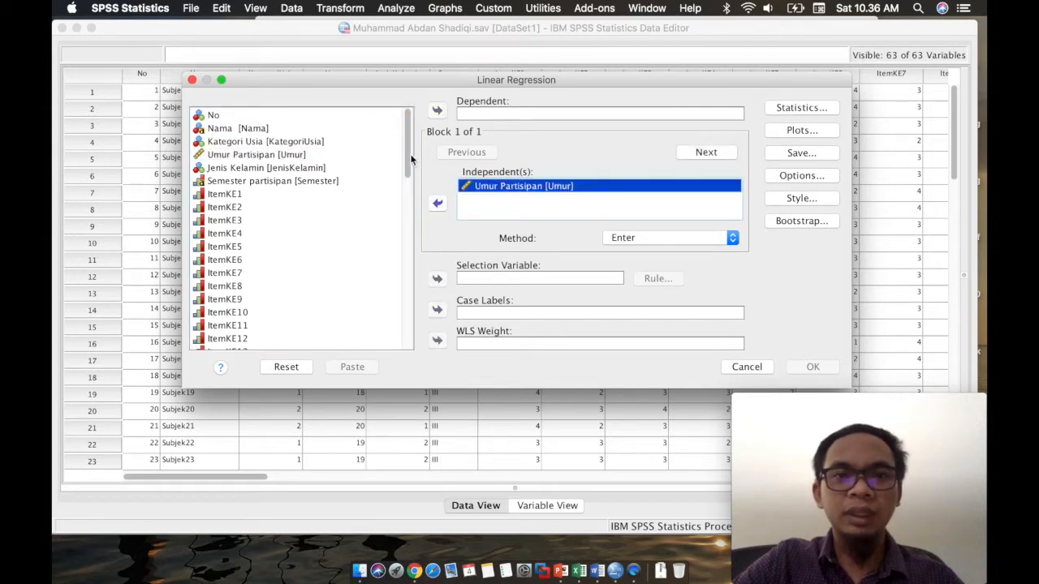
pyautogui.moveTo(411, 157); pyautogui.dragTo(396, 354)
pyautogui.click(309, 331)
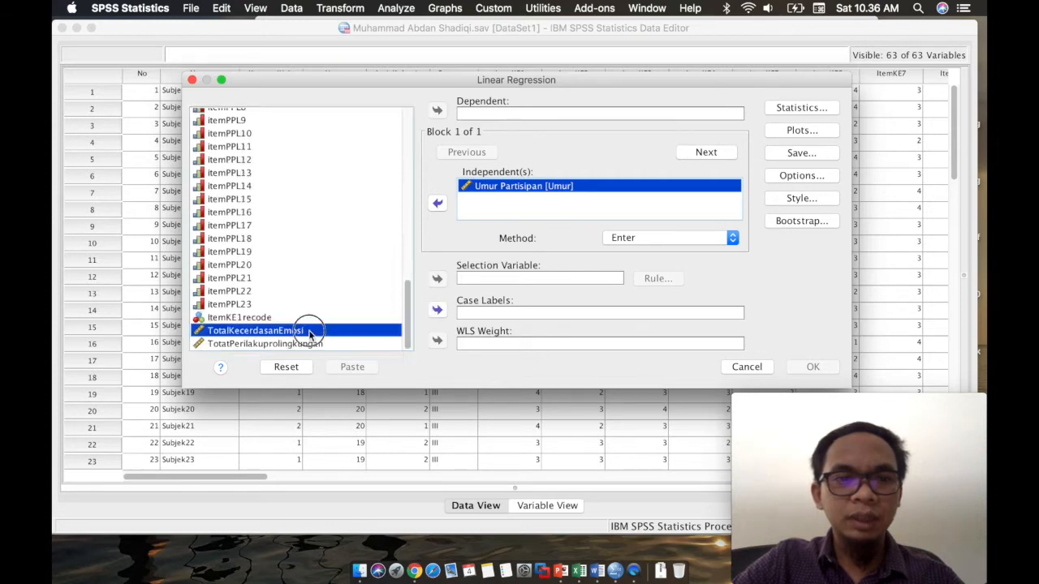
pyautogui.click(437, 204)
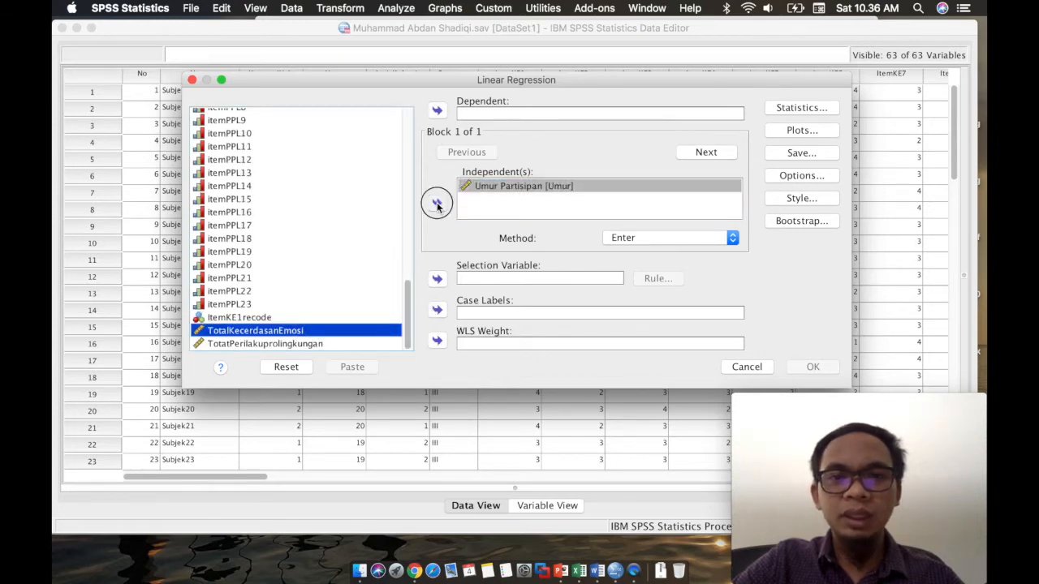
pyautogui.click(318, 343)
pyautogui.click(438, 111)
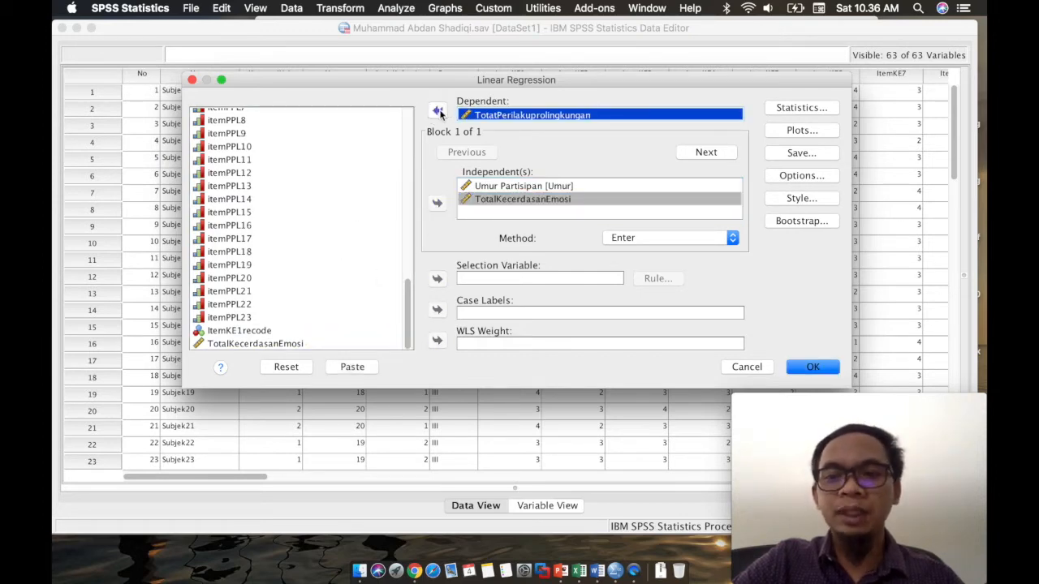
# - Add confidence intervals, R squared change, descriptives, and part and partial correlations to the regression statistics, and run the analysis
pyautogui.press('F2')
pyautogui.click(784, 109)
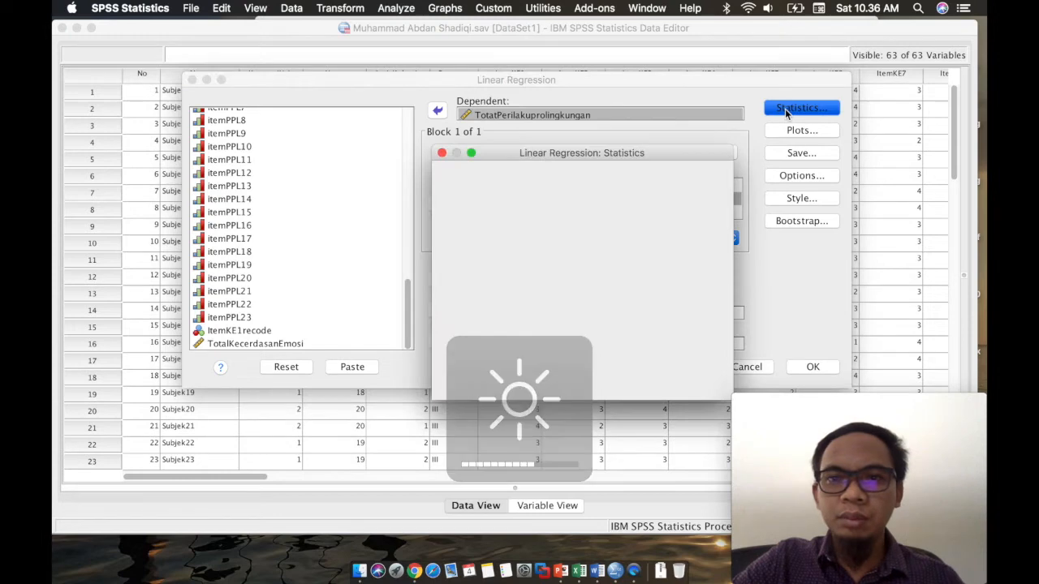
pyautogui.moveTo(655, 157); pyautogui.dragTo(646, 126)
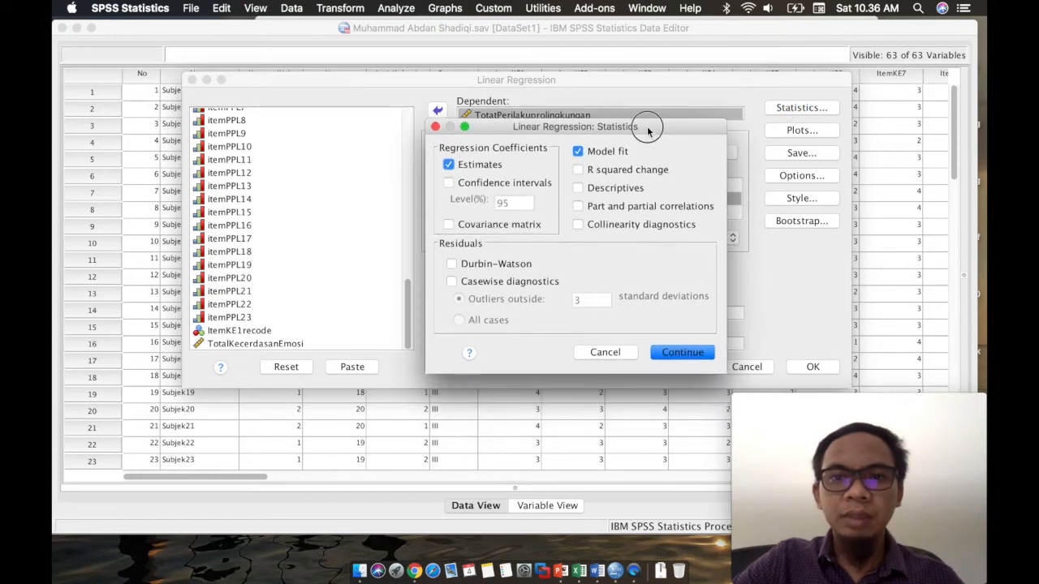
pyautogui.moveTo(628, 134); pyautogui.dragTo(609, 125)
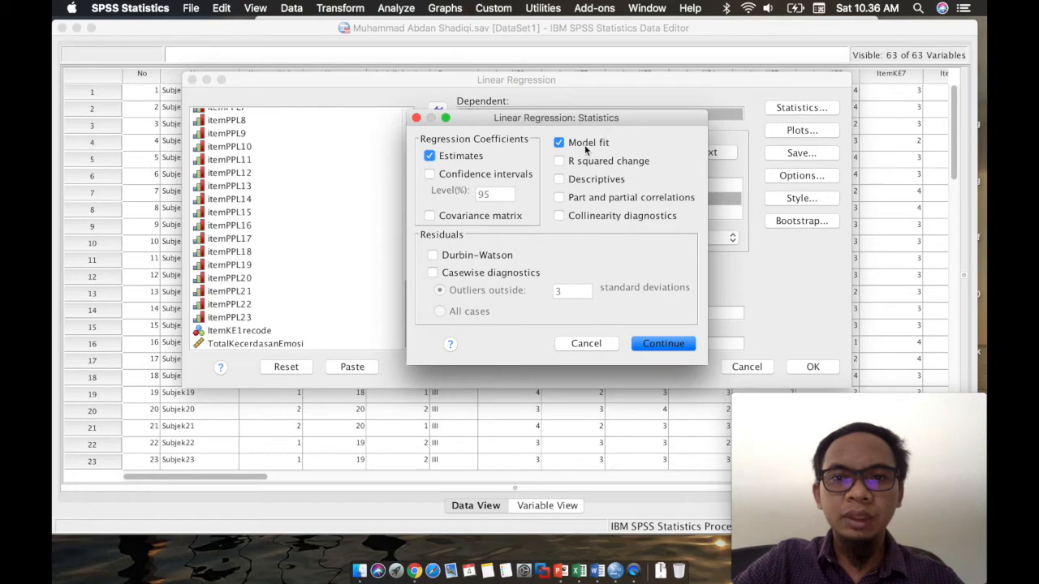
pyautogui.click(430, 175)
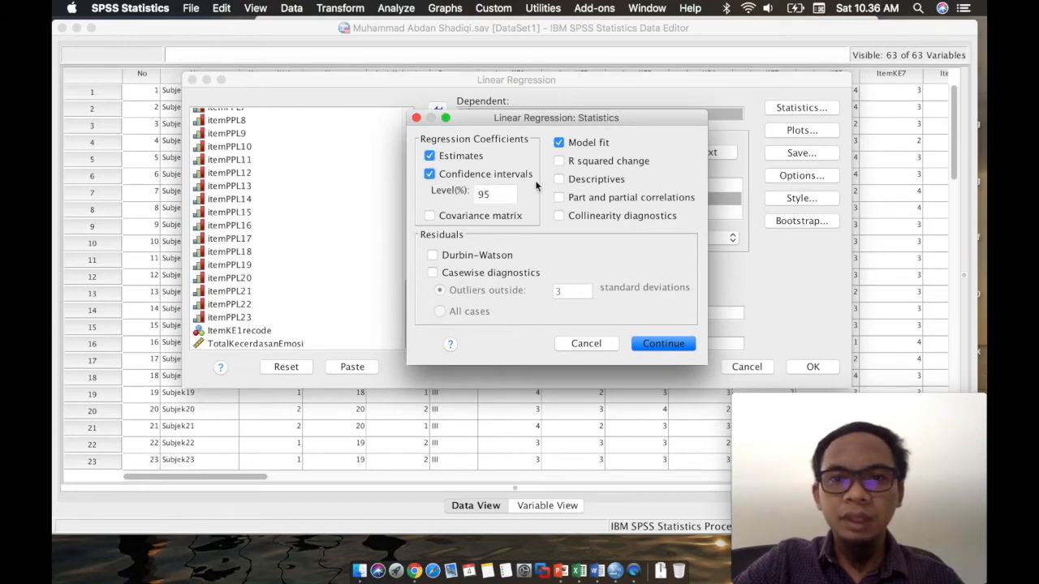
pyautogui.click(560, 162)
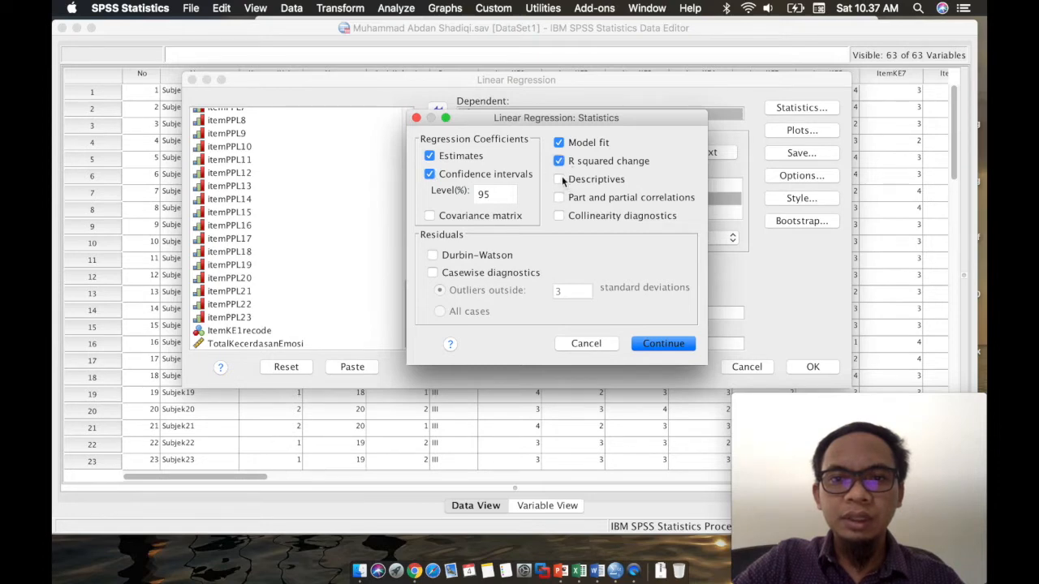
pyautogui.click(559, 179)
pyautogui.click(559, 197)
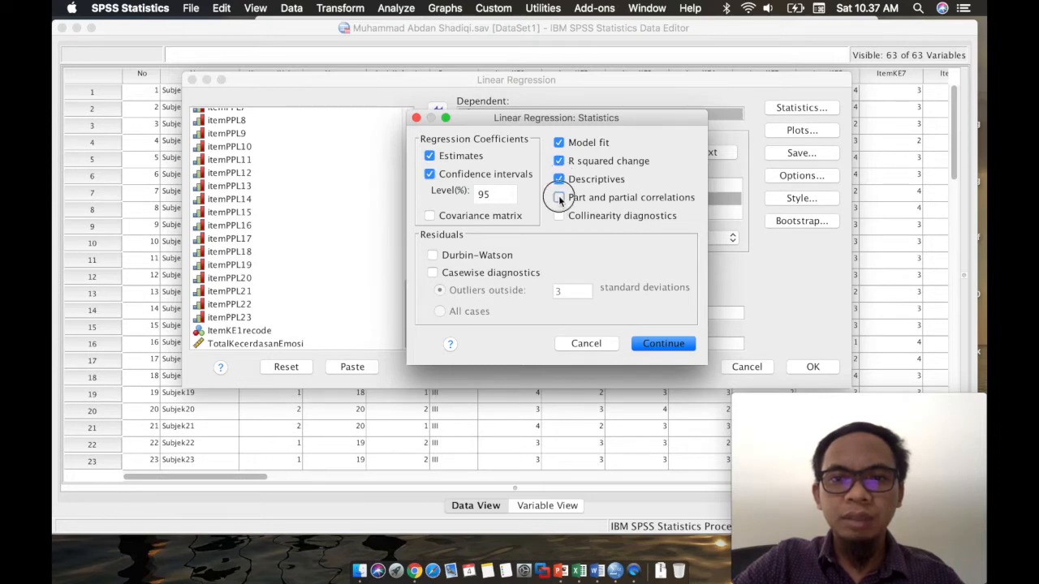
pyautogui.click(663, 344)
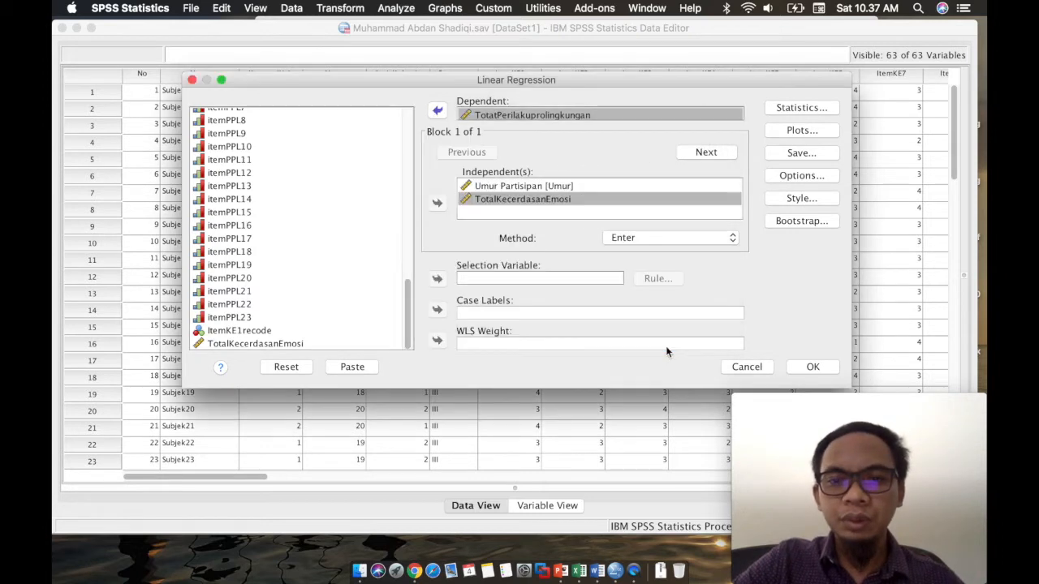
pyautogui.click(813, 367)
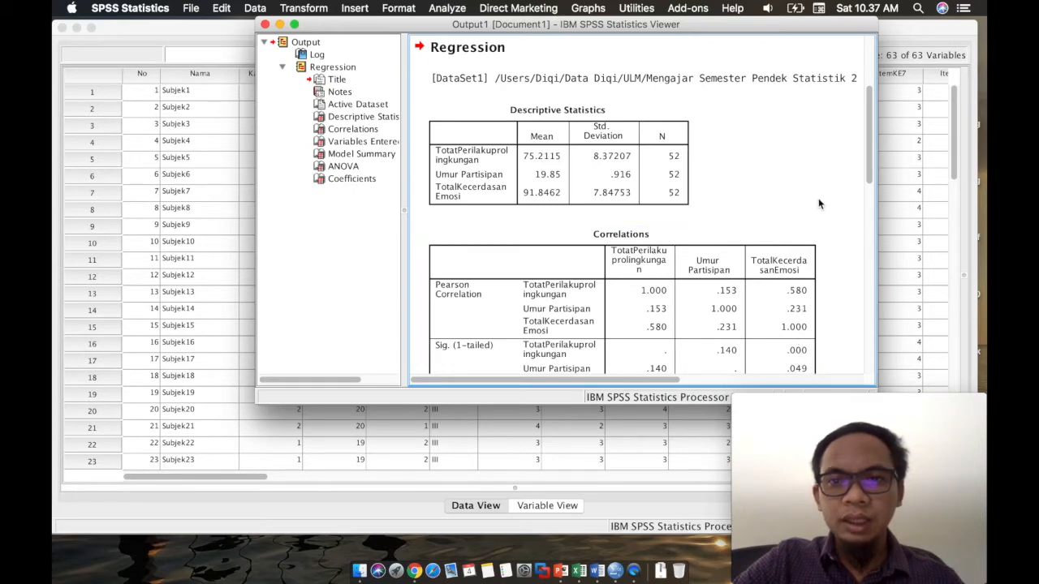
# - Widen the output window and examine the means, standard deviations, Pearson correlations and significances in the Descriptive Statistics and Correlations tables
pyautogui.moveTo(256, 403); pyautogui.dragTo(113, 410)
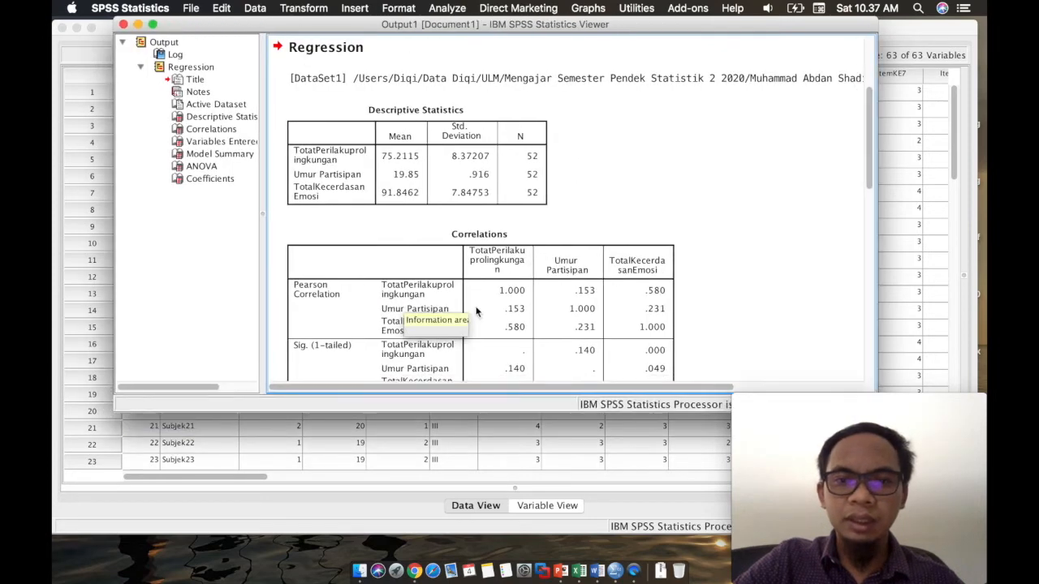
pyautogui.moveTo(871, 149); pyautogui.dragTo(869, 170)
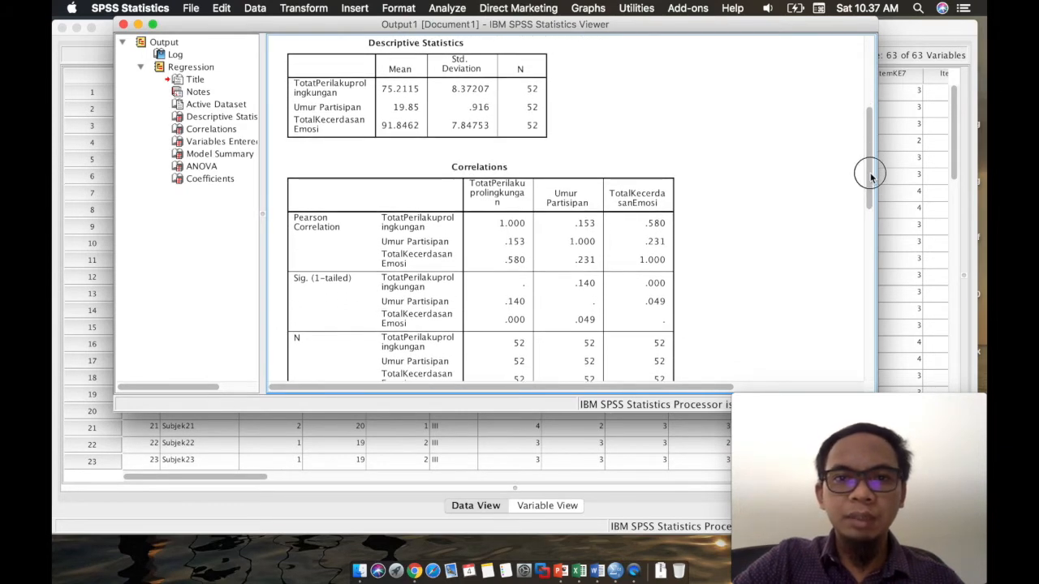
pyautogui.click(479, 109)
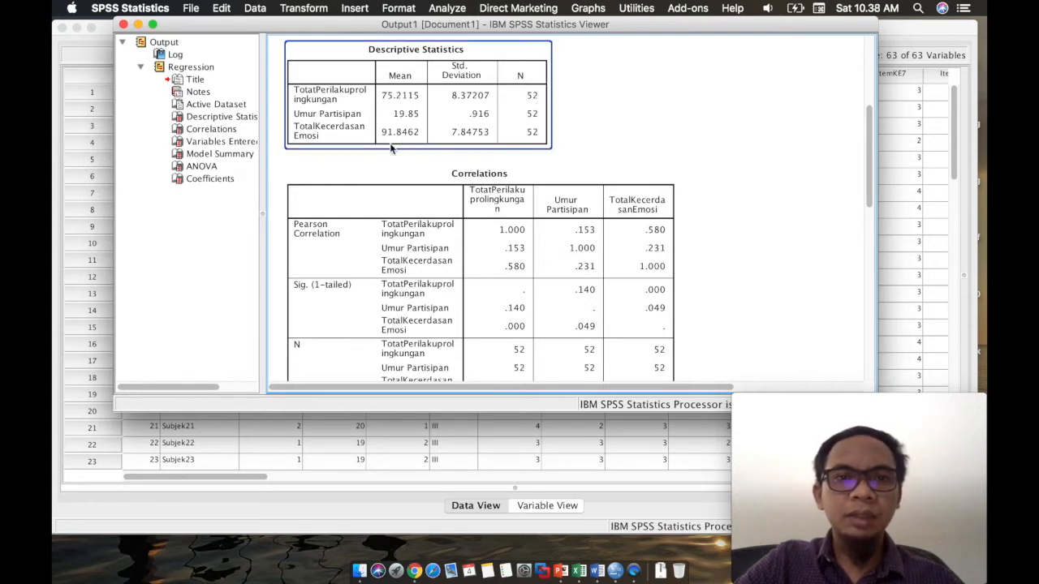
pyautogui.click(511, 158)
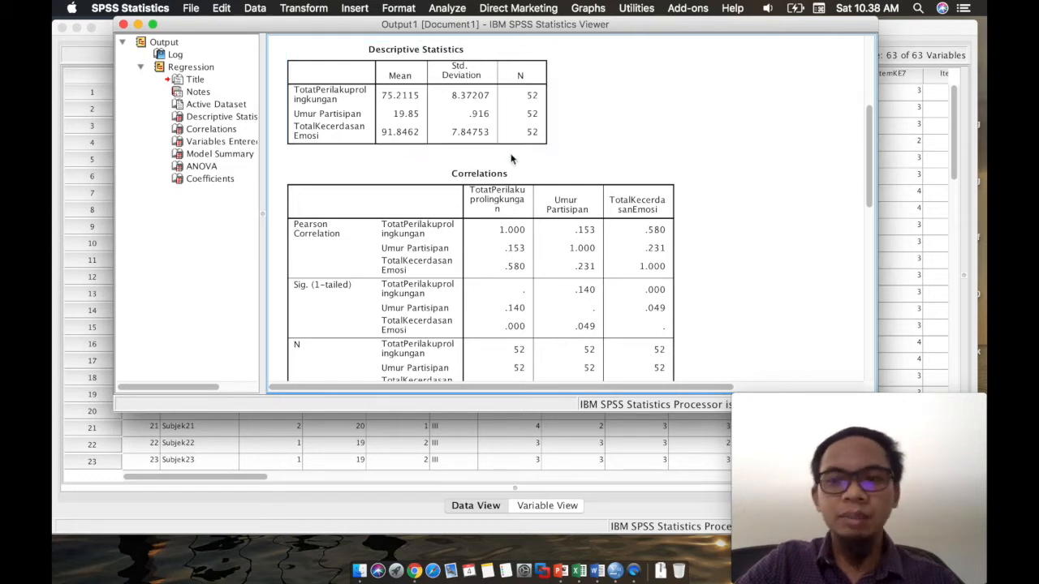
pyautogui.scroll(-3, 511, 159)
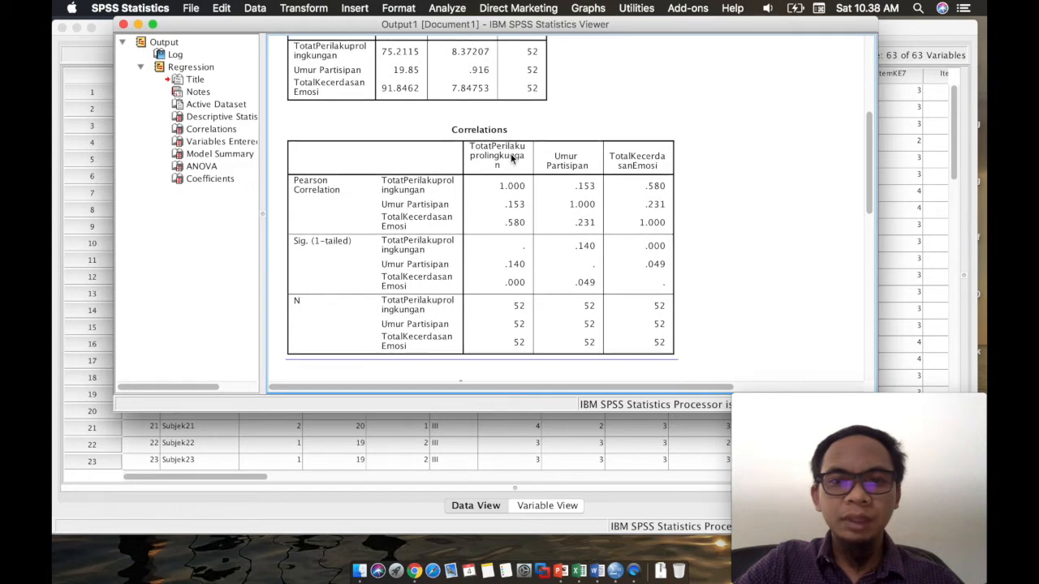
pyautogui.click(511, 158)
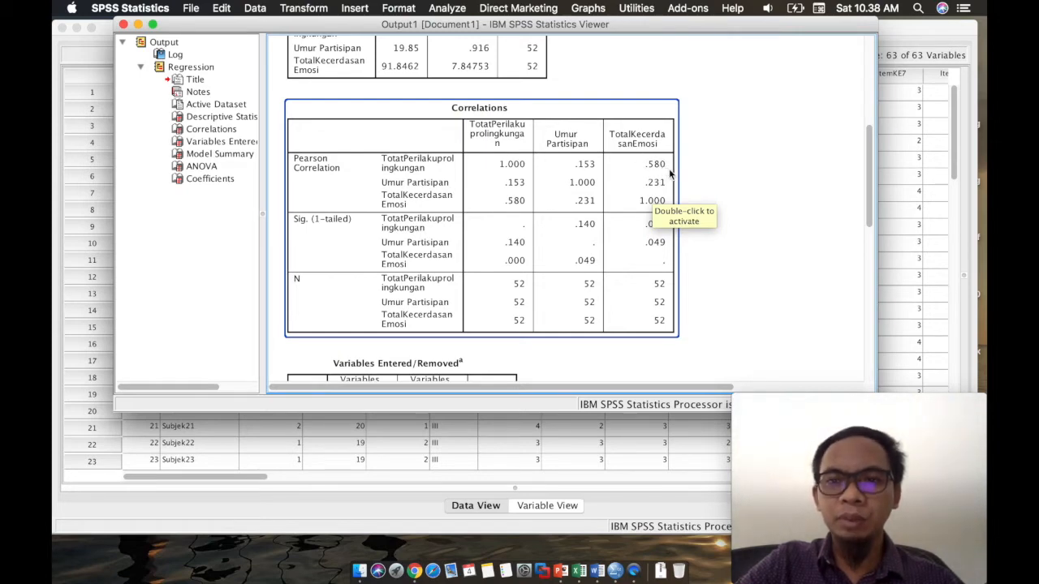
pyautogui.click(684, 289)
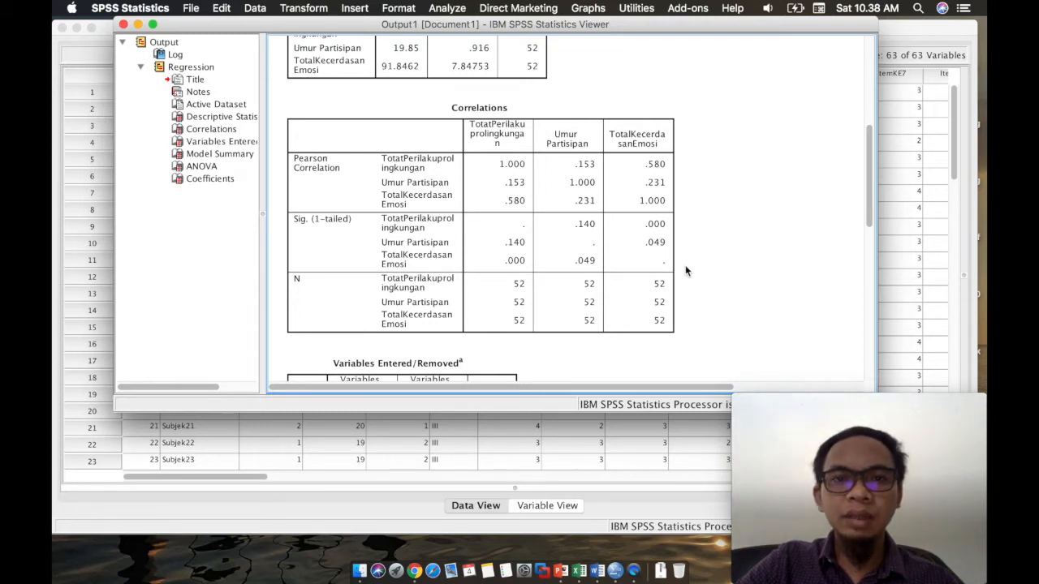
pyautogui.click(668, 188)
pyautogui.click(684, 225)
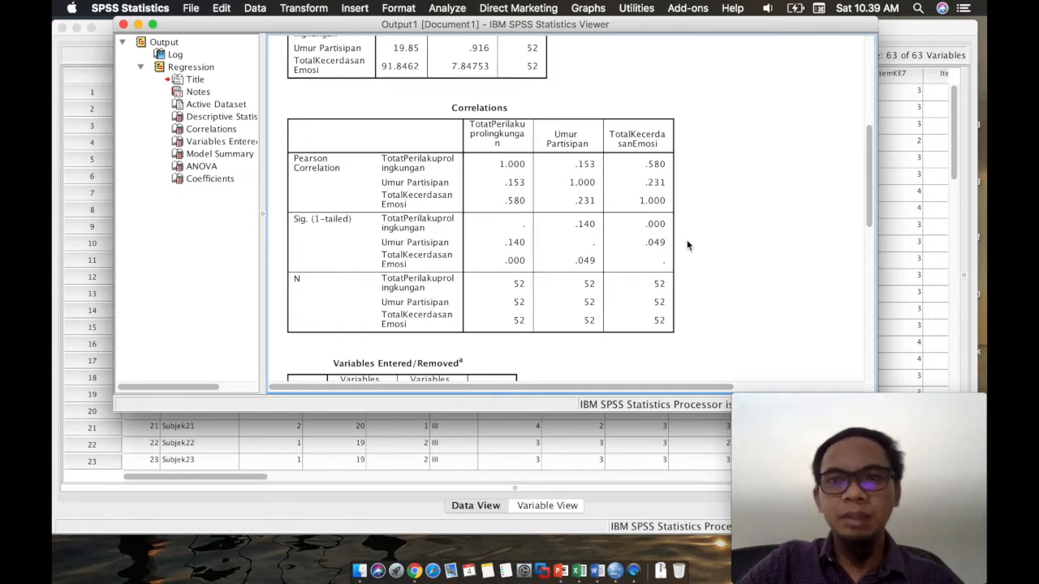
# - Look through the Model Summary, ANOVA and Coefficients tables and return to the start of the Regression output
pyautogui.scroll(-10, 686, 242)
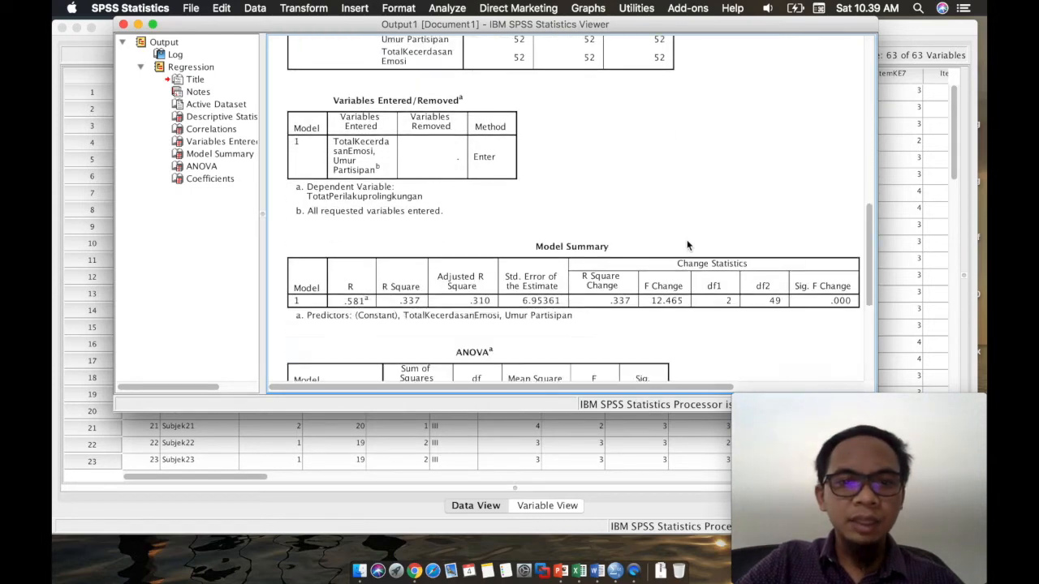
pyautogui.scroll(-2, 687, 243)
pyautogui.click(687, 243)
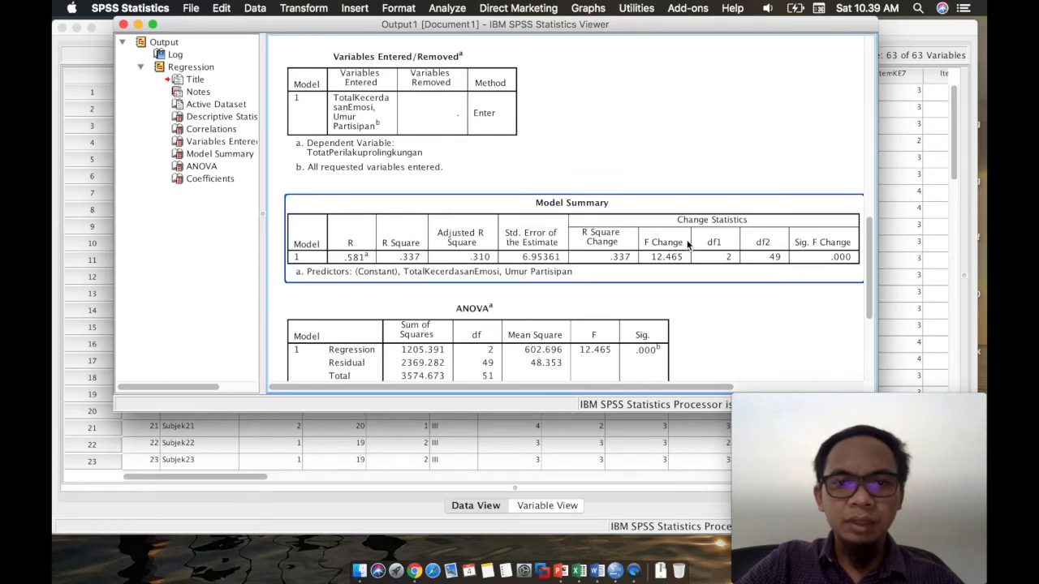
pyautogui.scroll(-9, 686, 244)
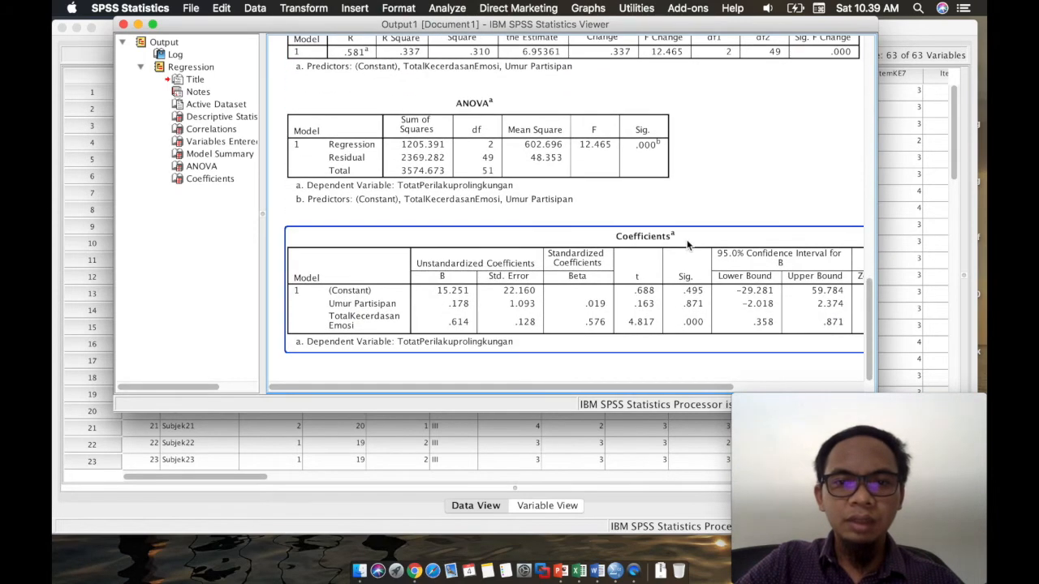
pyautogui.scroll(7, 686, 245)
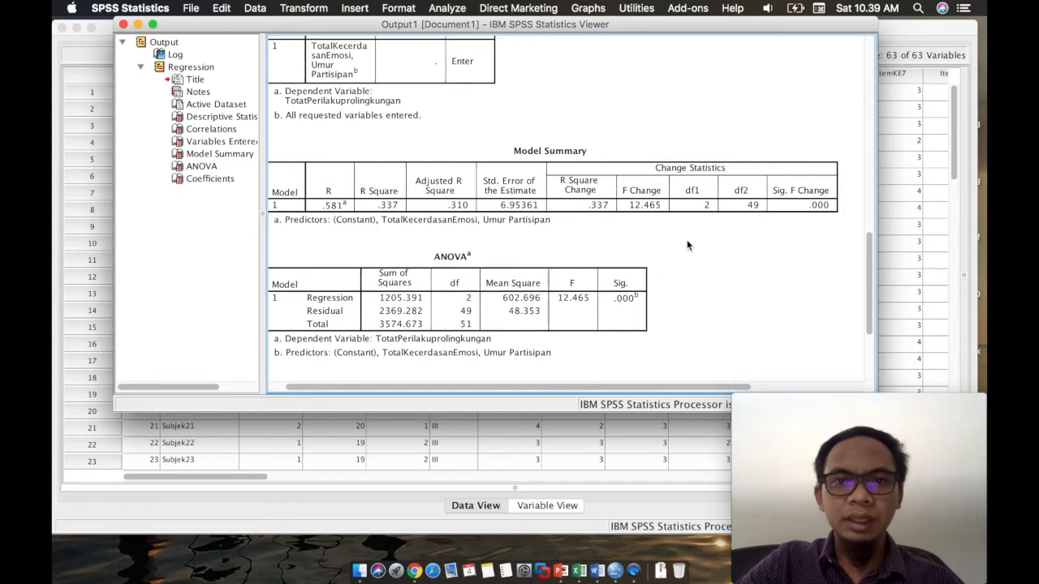
pyautogui.scroll(12, 687, 245)
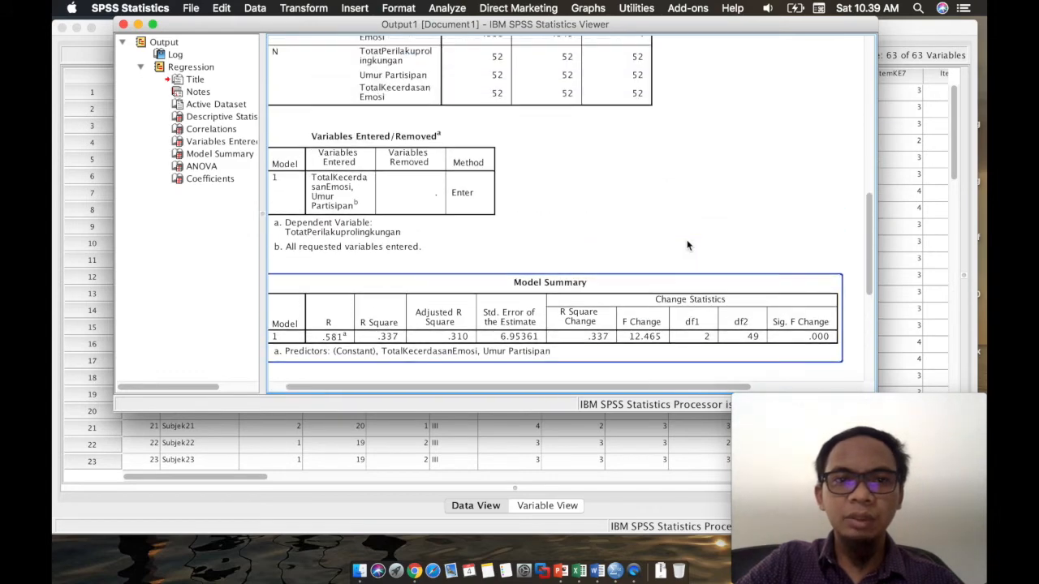
pyautogui.scroll(20, 686, 245)
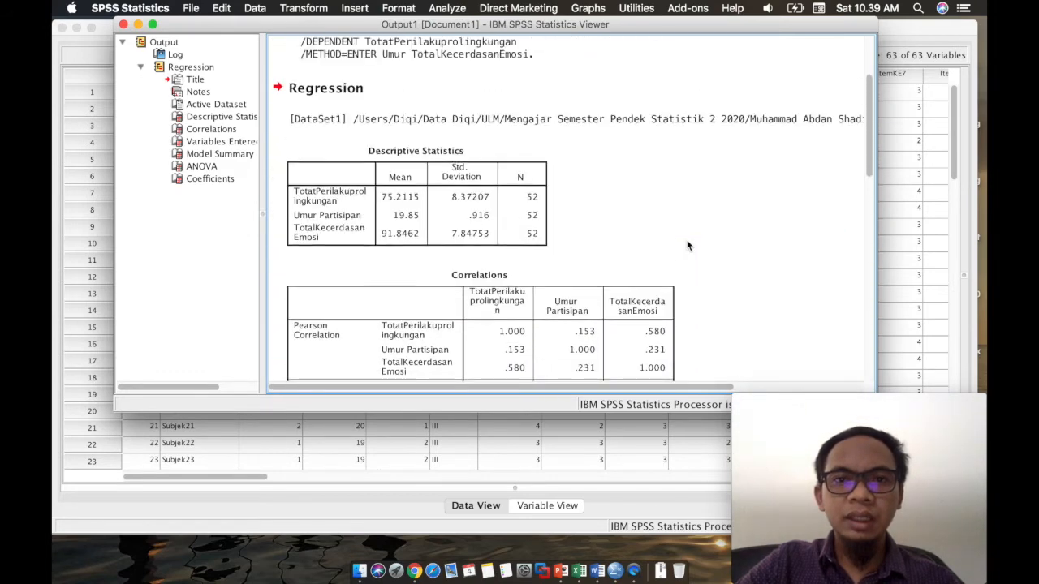
pyautogui.scroll(-1, 687, 245)
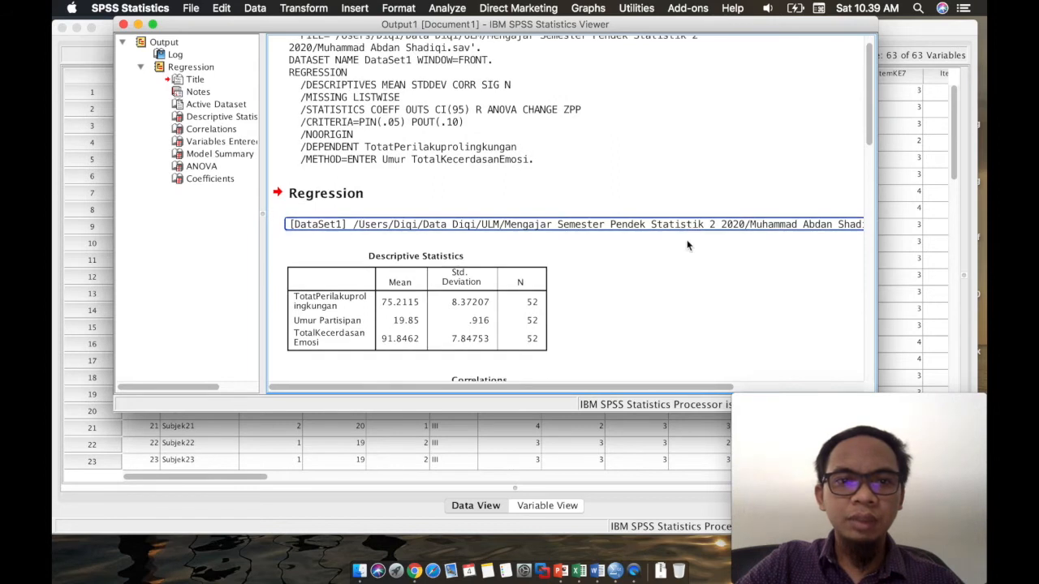
# - Select the entire Regression group in the output outline and copy all its contents
pyautogui.click(331, 191)
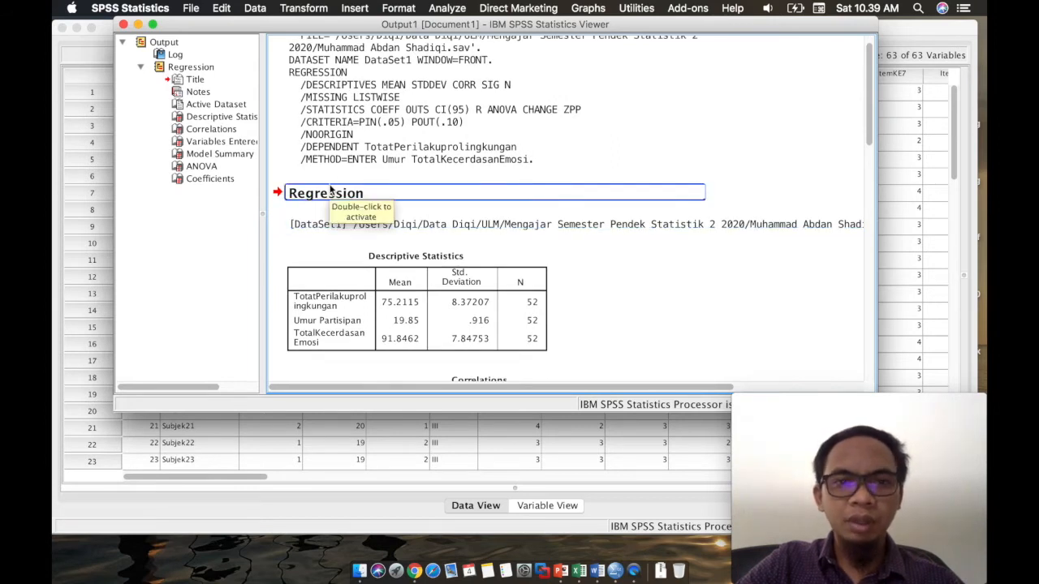
pyautogui.click(198, 69)
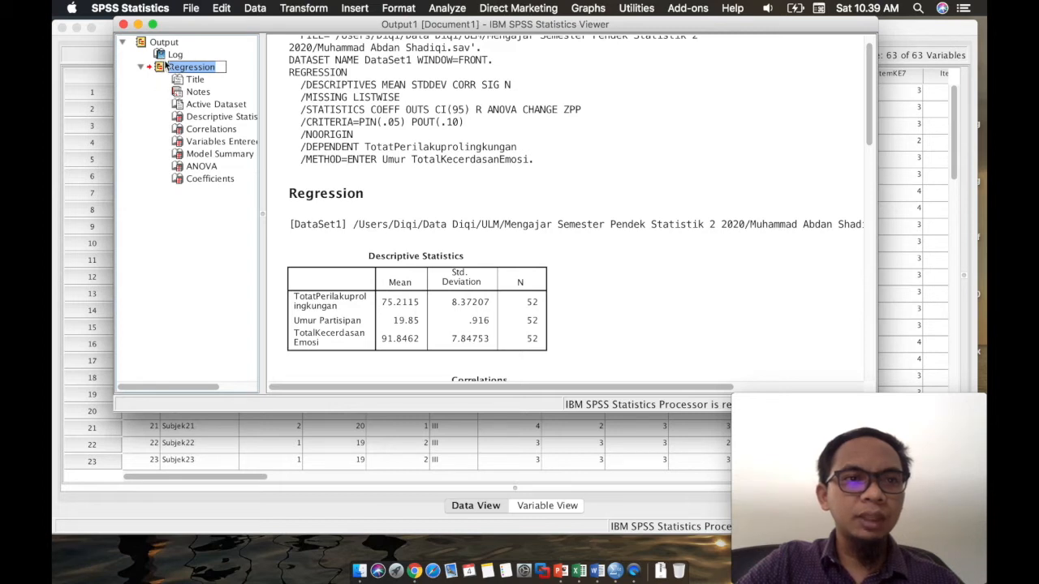
pyautogui.click(160, 69)
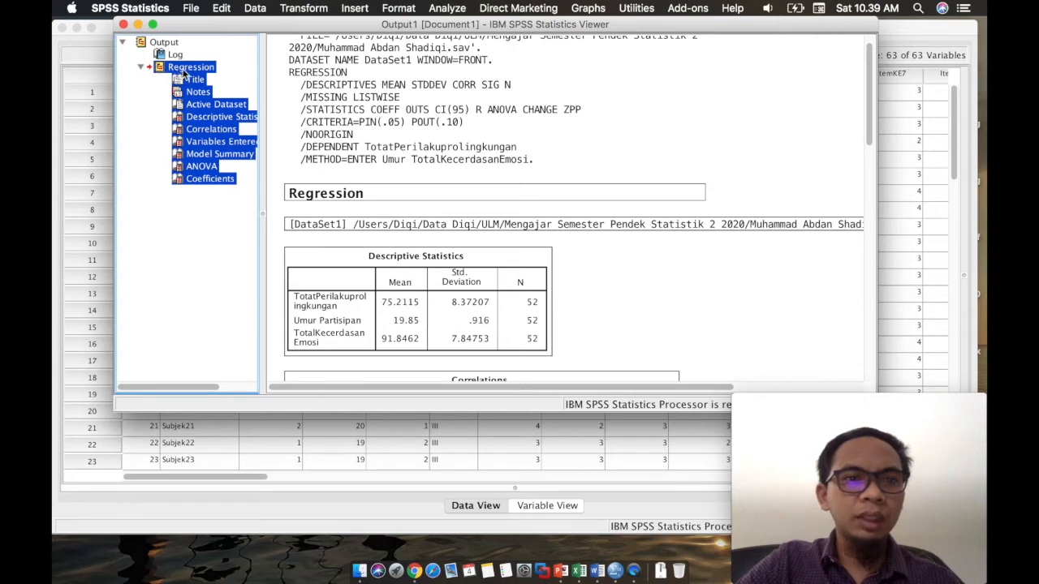
pyautogui.rightClick(184, 74)
pyautogui.click(293, 194)
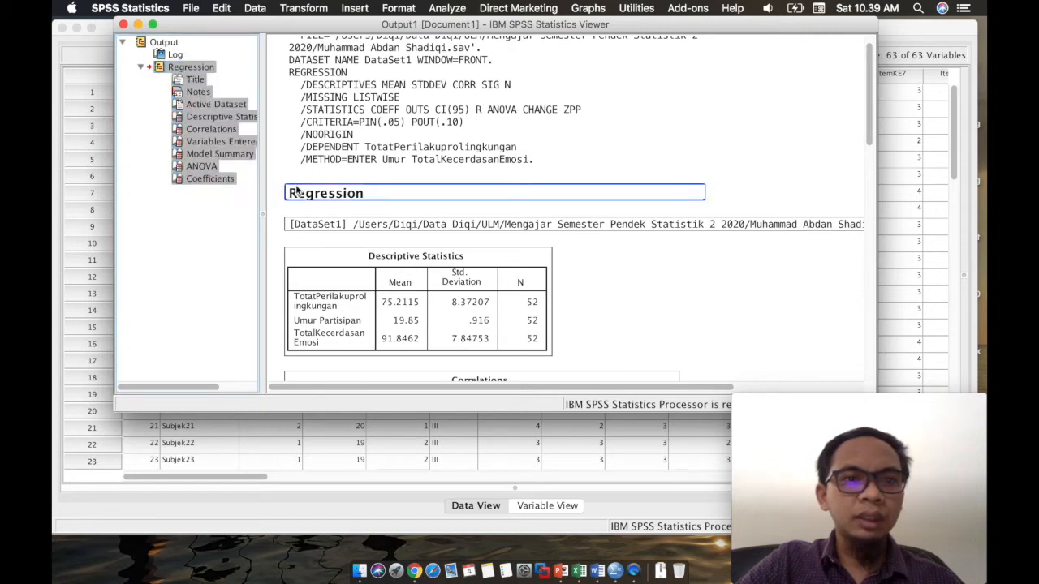
pyautogui.rightClick(296, 194)
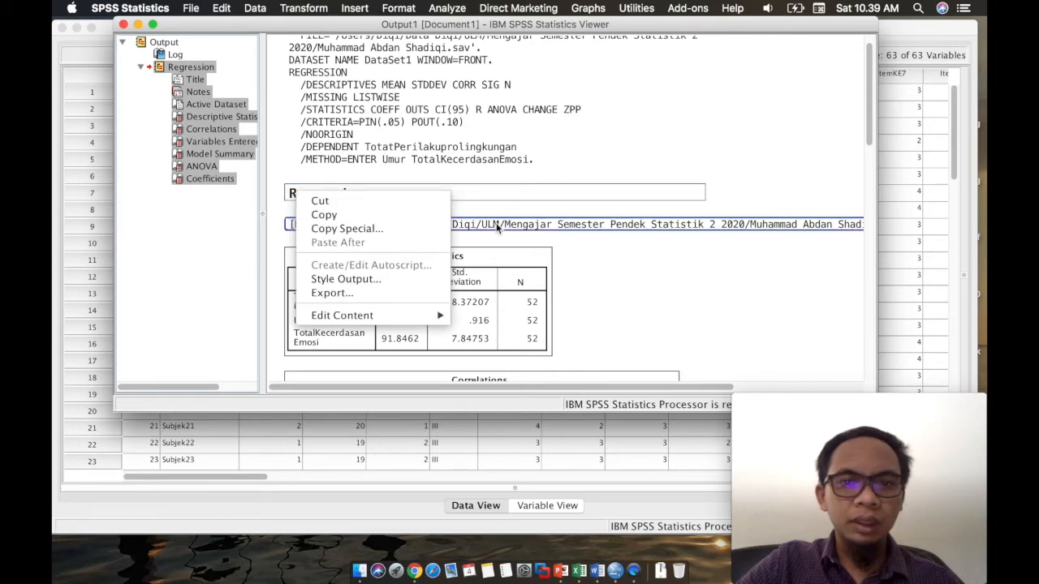
pyautogui.click(380, 216)
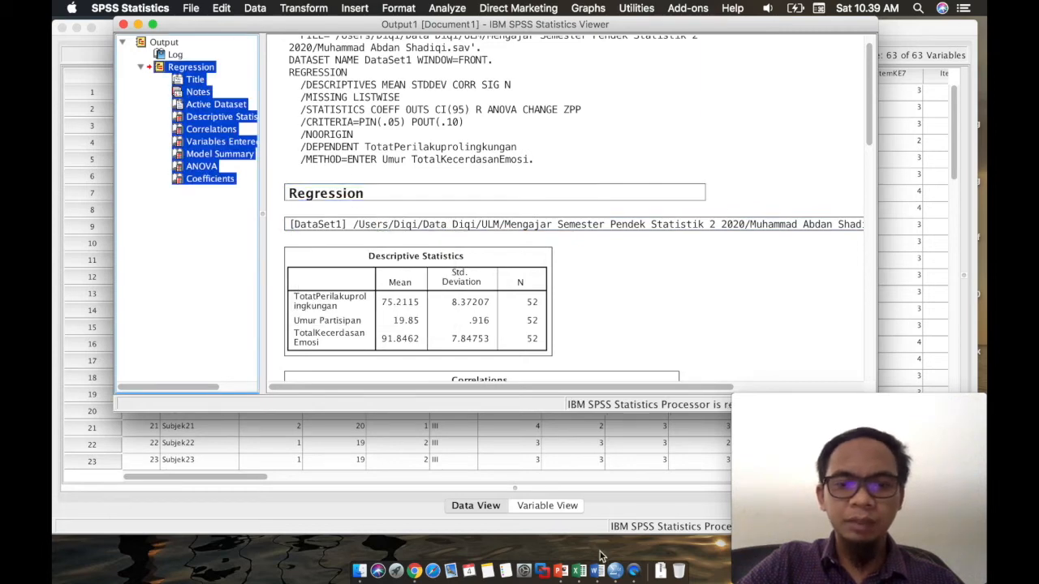
# - Switch to Microsoft Word, create a blank document and paste the copied regression output into it
pyautogui.rightClick(599, 577)
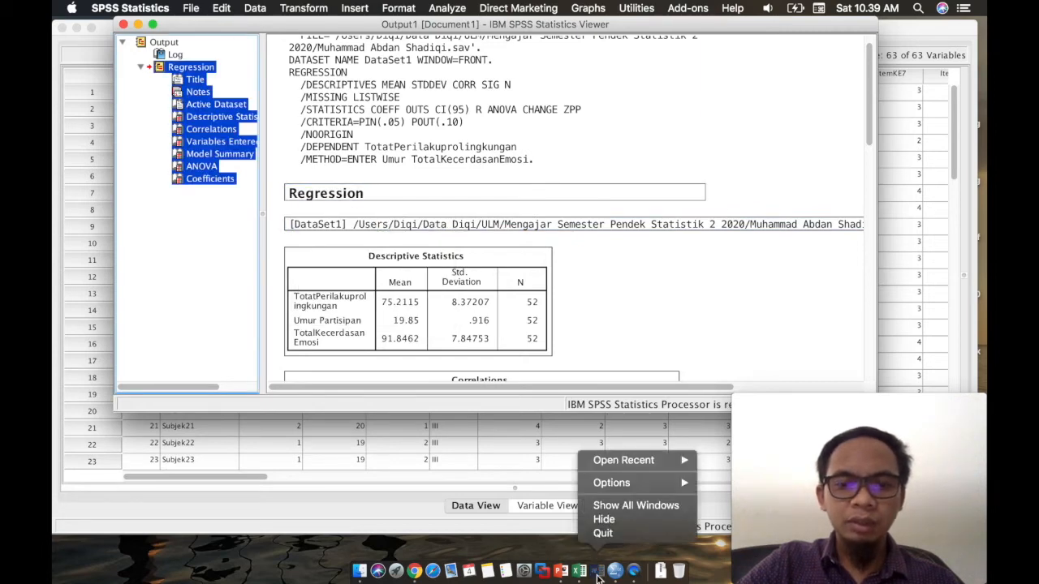
pyautogui.click(599, 578)
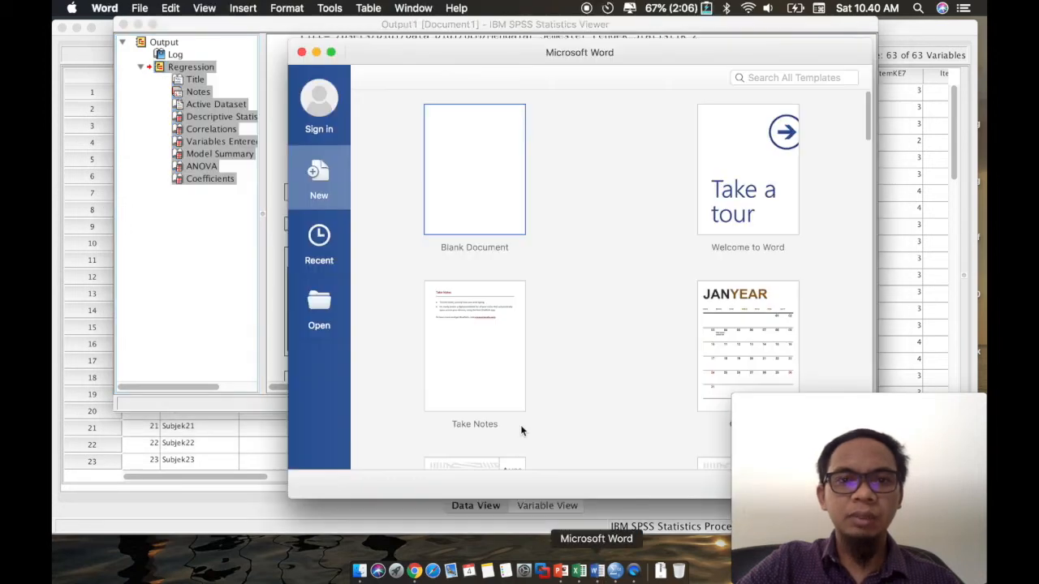
pyautogui.click(460, 192)
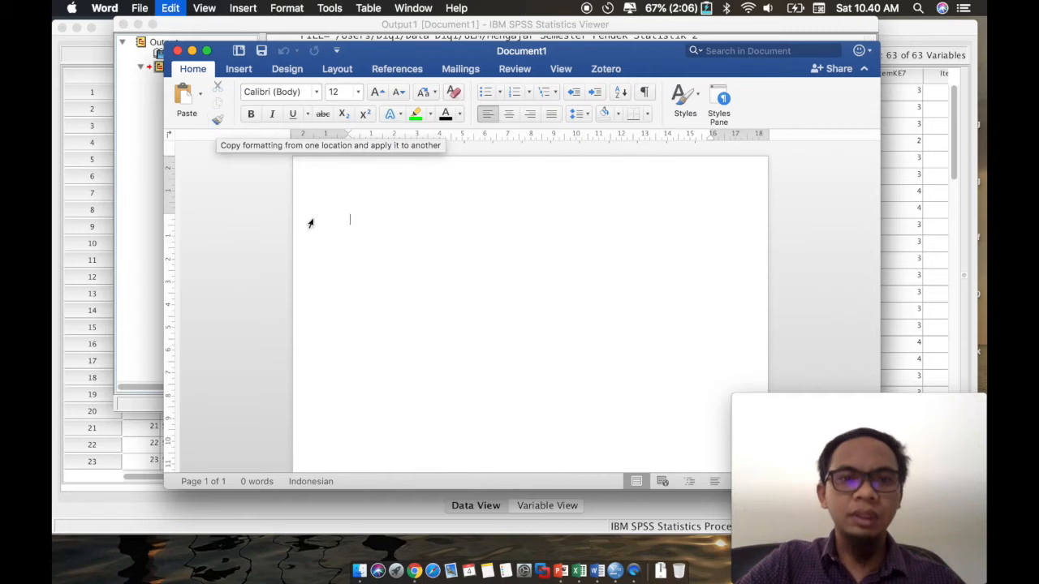
pyautogui.press('super+v')
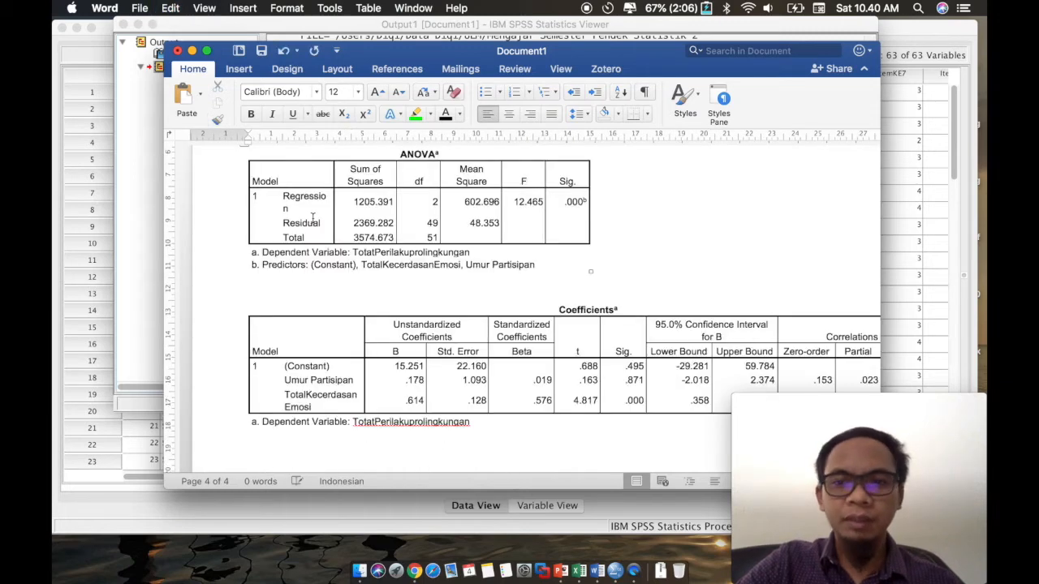
# - Reposition the document window and widen it to fit the full width of the pasted Coefficients table
pyautogui.scroll(-1, 313, 218)
pyautogui.scroll(1, 313, 218)
pyautogui.moveTo(443, 47); pyautogui.dragTo(352, 23)
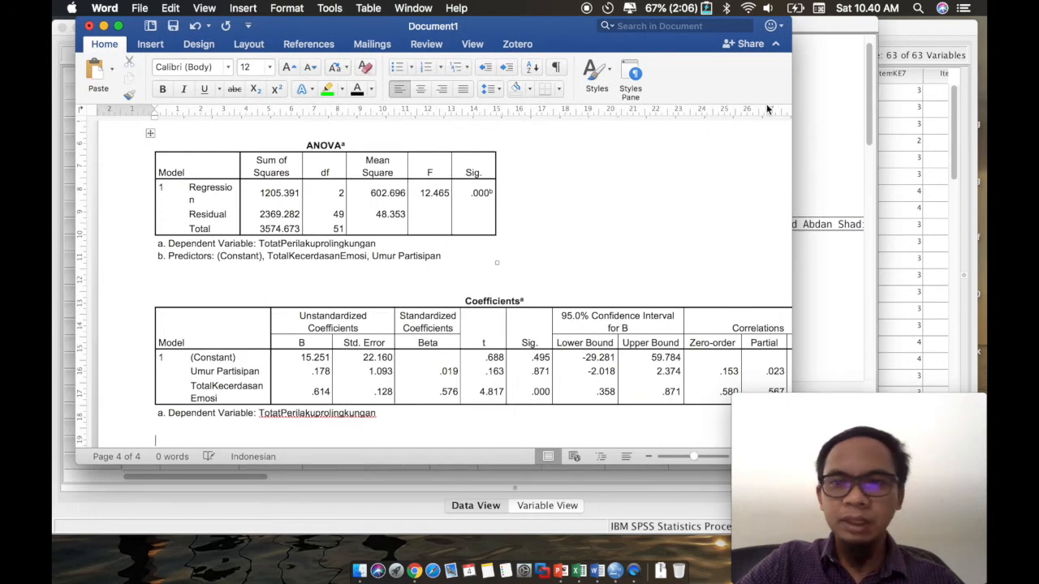
pyautogui.moveTo(791, 131); pyautogui.dragTo(868, 137)
# - Place the cursor on the empty line between the Correlations and Variables Entered/Removed tables and set its font size to 20
pyautogui.scroll(3, 577, 214)
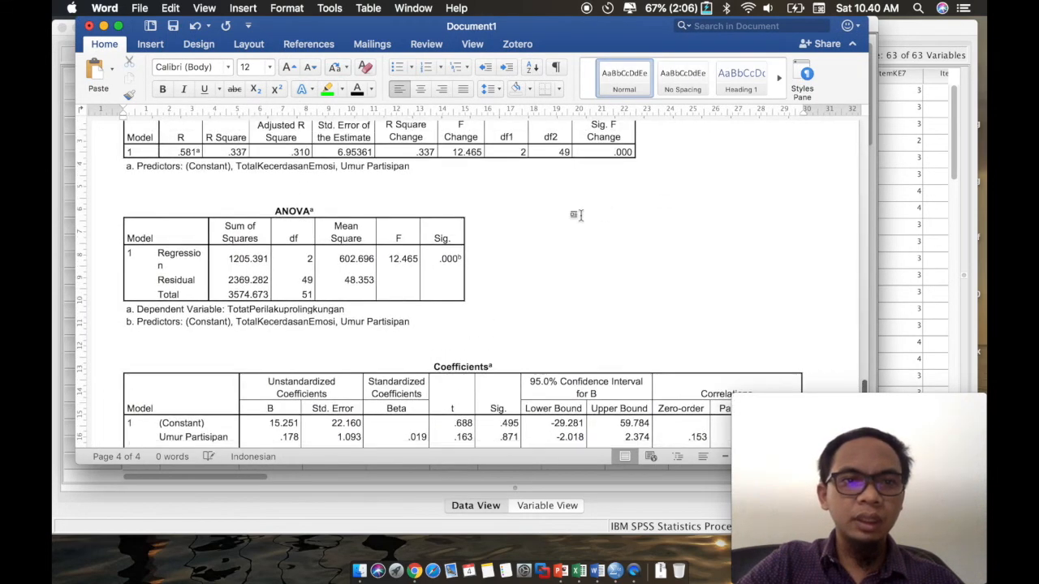
pyautogui.scroll(6, 577, 214)
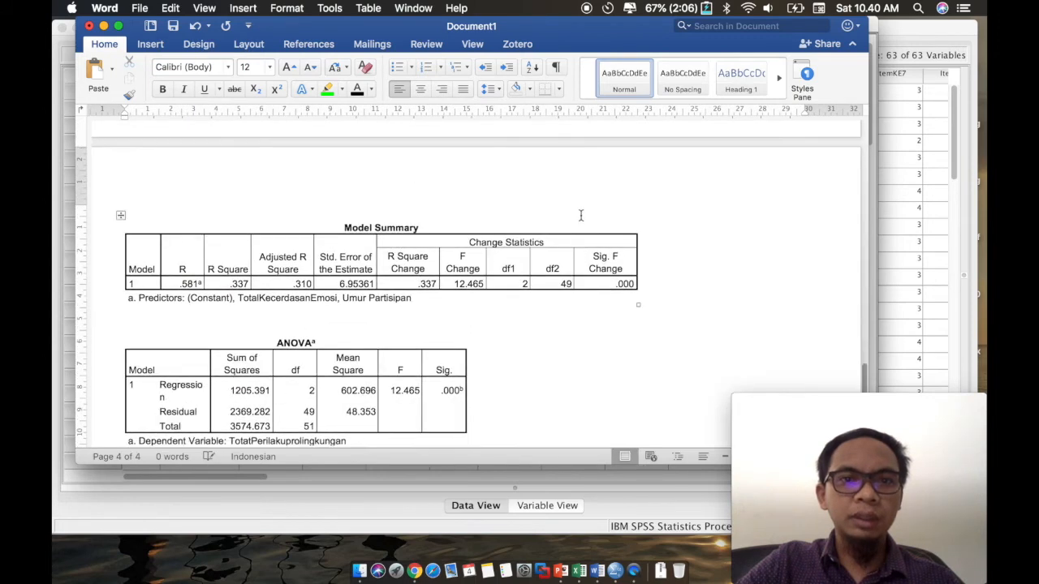
pyautogui.scroll(12, 580, 215)
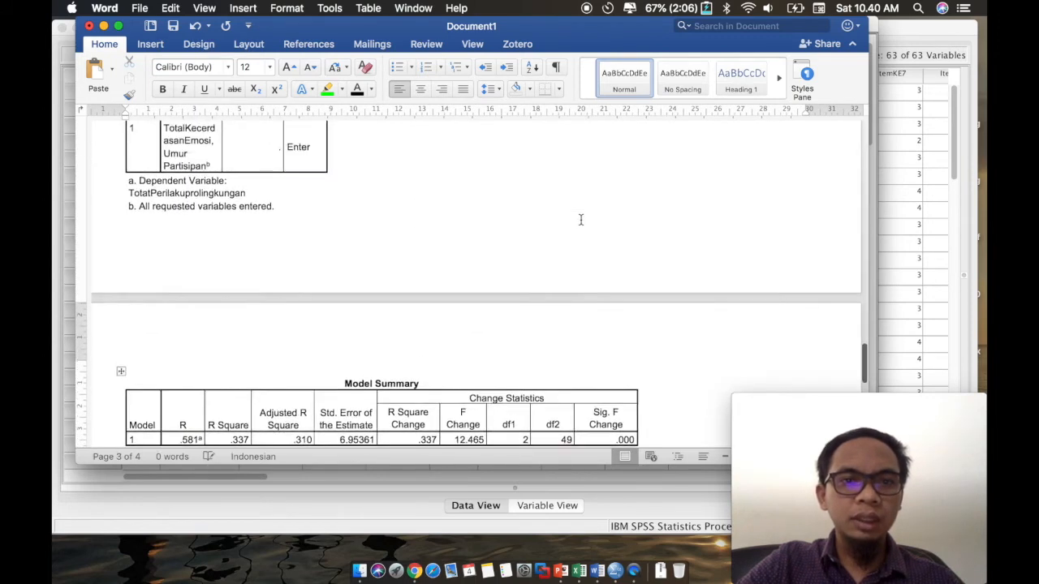
pyautogui.scroll(12, 576, 219)
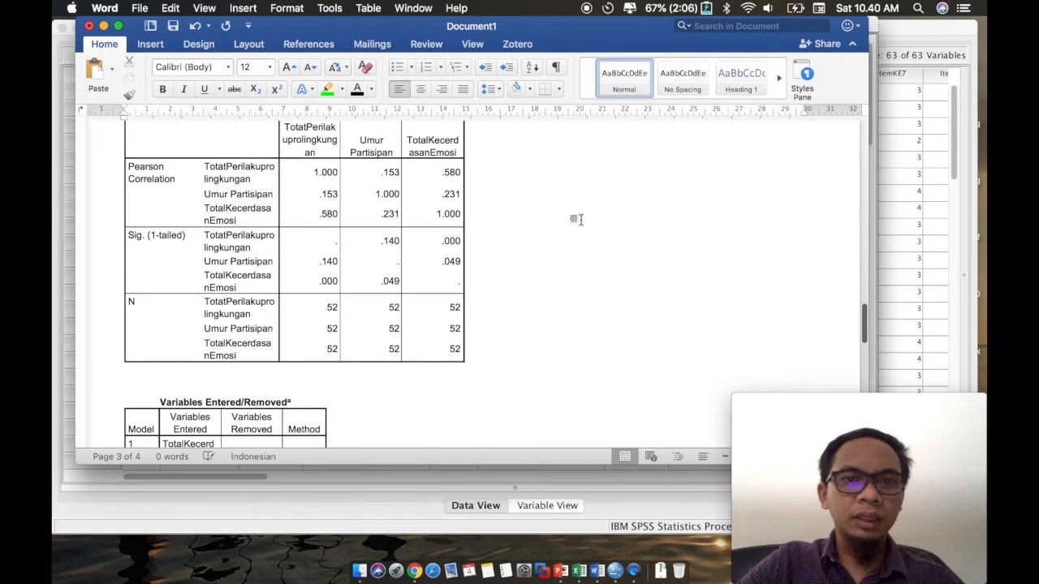
pyautogui.scroll(-2, 576, 220)
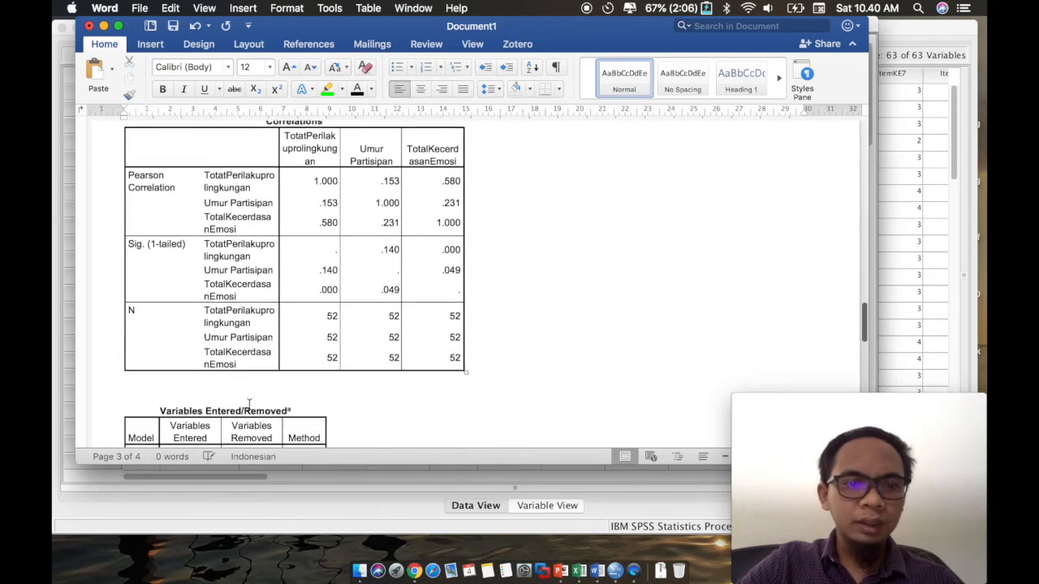
pyautogui.click(215, 389)
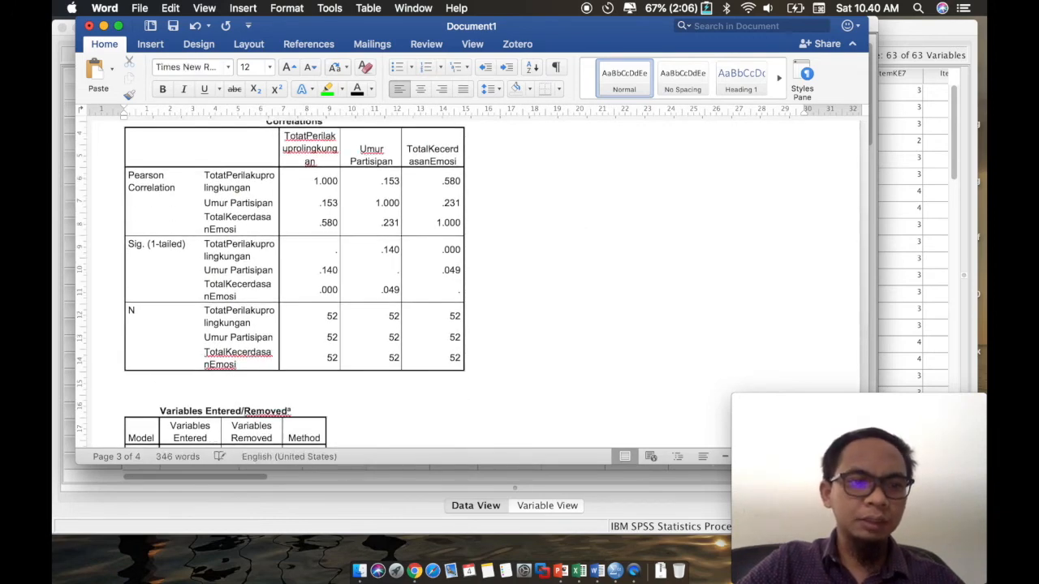
pyautogui.click(289, 68)
pyautogui.click(289, 67)
pyautogui.click(289, 68)
pyautogui.click(289, 68)
# - Write below the Correlations table "Hasil korelasi menunjukkan bahwa hanya kecerdasan emosi yang berkorelasi (hubungan)"
pyautogui.write('hasil kore')
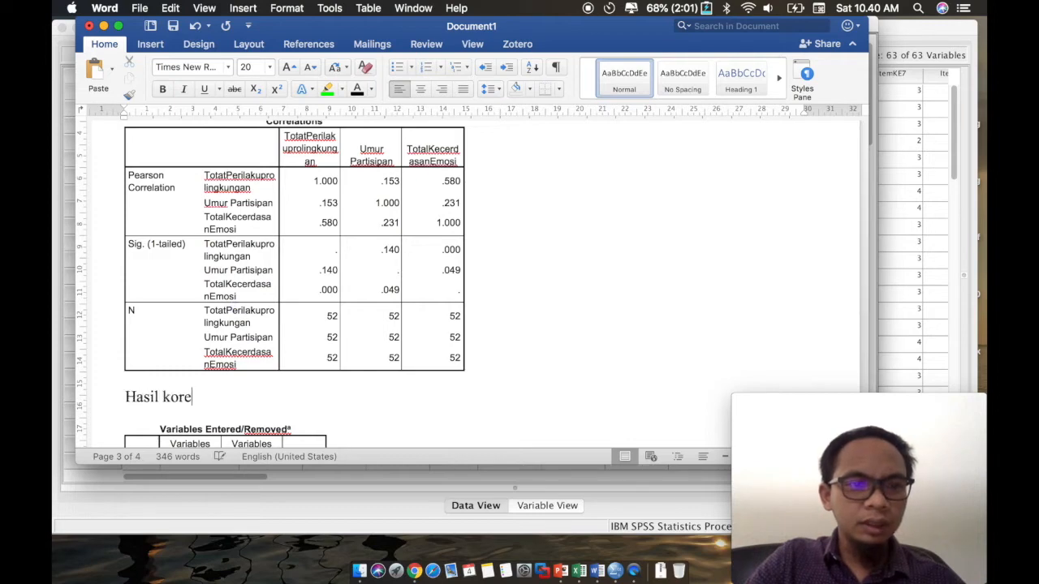
pyautogui.write('lasi menunjuk')
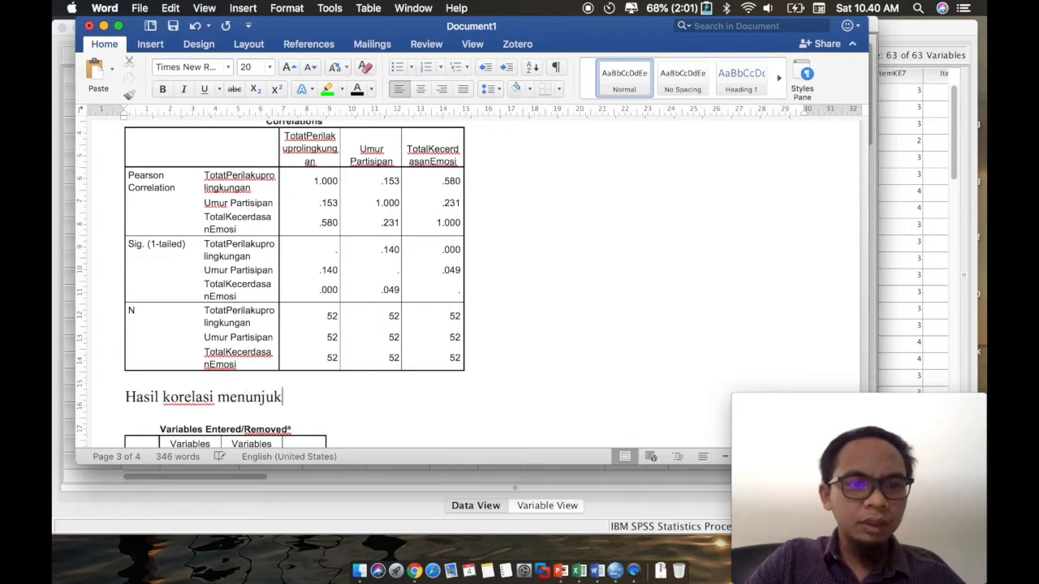
pyautogui.write('kan bahwa hanya kecerdasan emosi yang berkol')
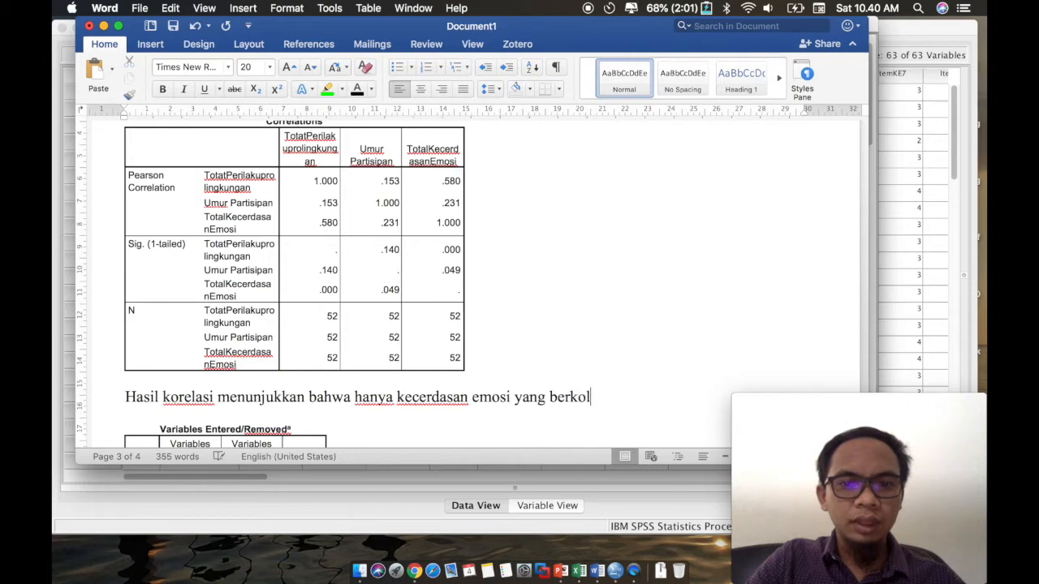
pyautogui.press('BackSpace')
pyautogui.write('relas')
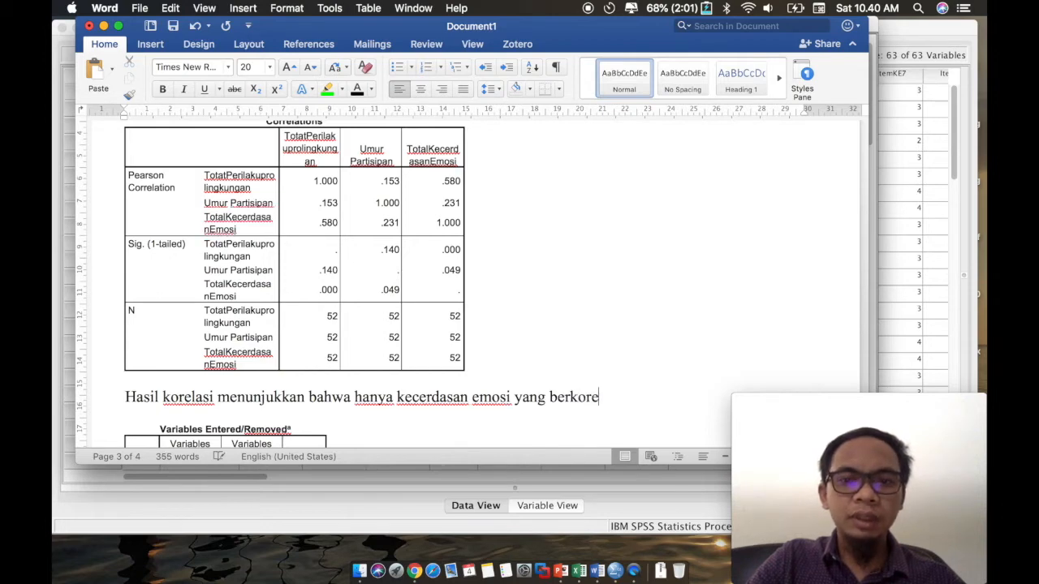
pyautogui.write('i')
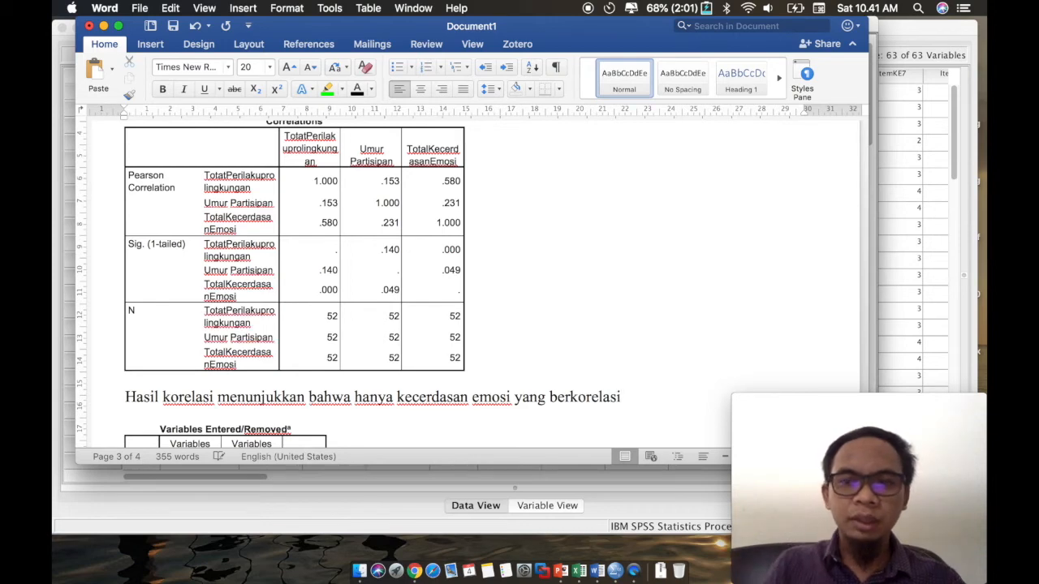
pyautogui.write(' (hubungan)')
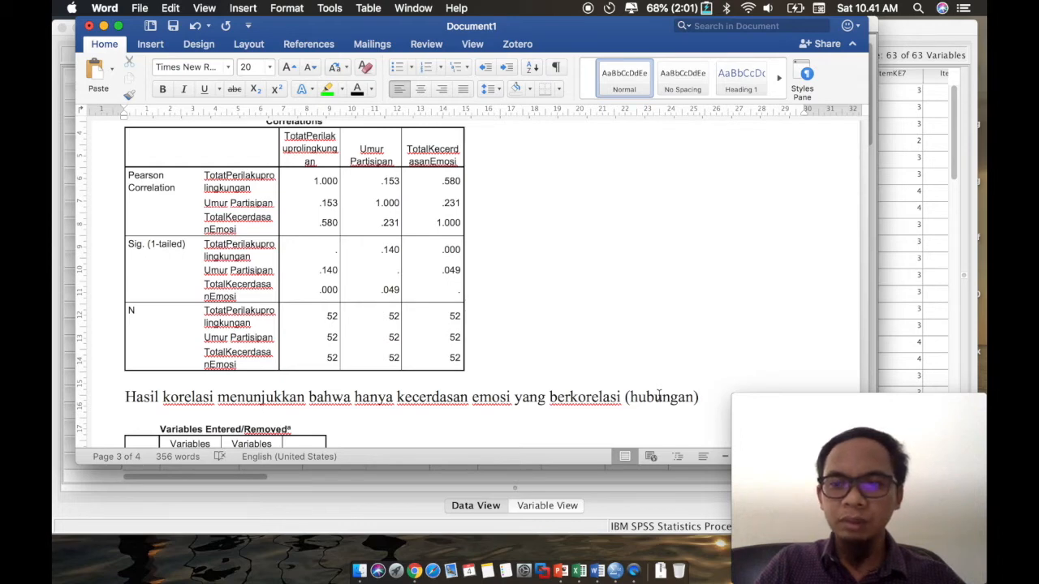
# - Continue the interpretation sentence with "perilaku pro lingkungan (r=0,580, p < 0,05),"
pyautogui.write('pri')
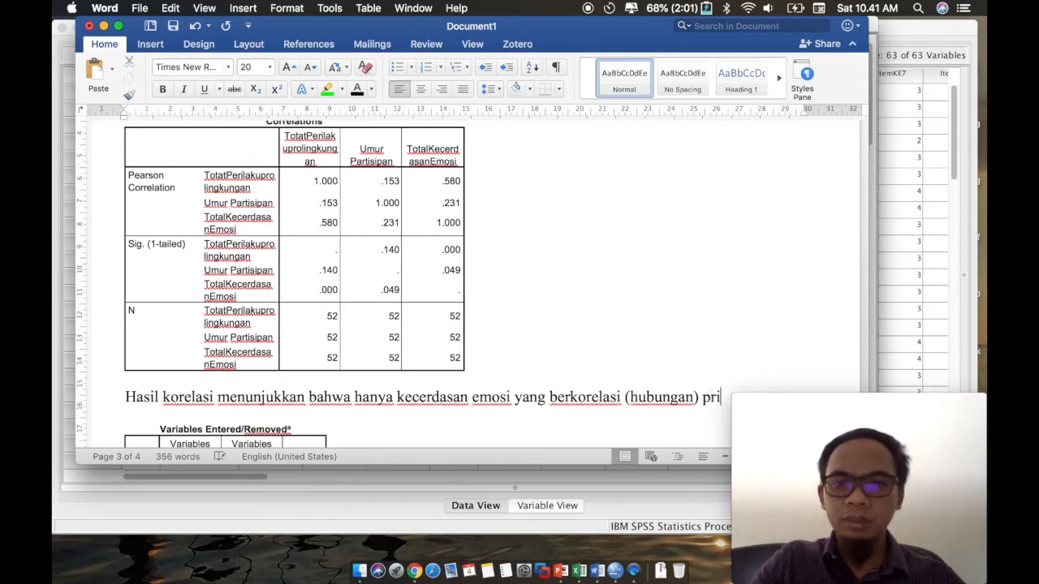
pyautogui.press('BackSpace')
pyautogui.press('BackSpace')
pyautogui.write('eril')
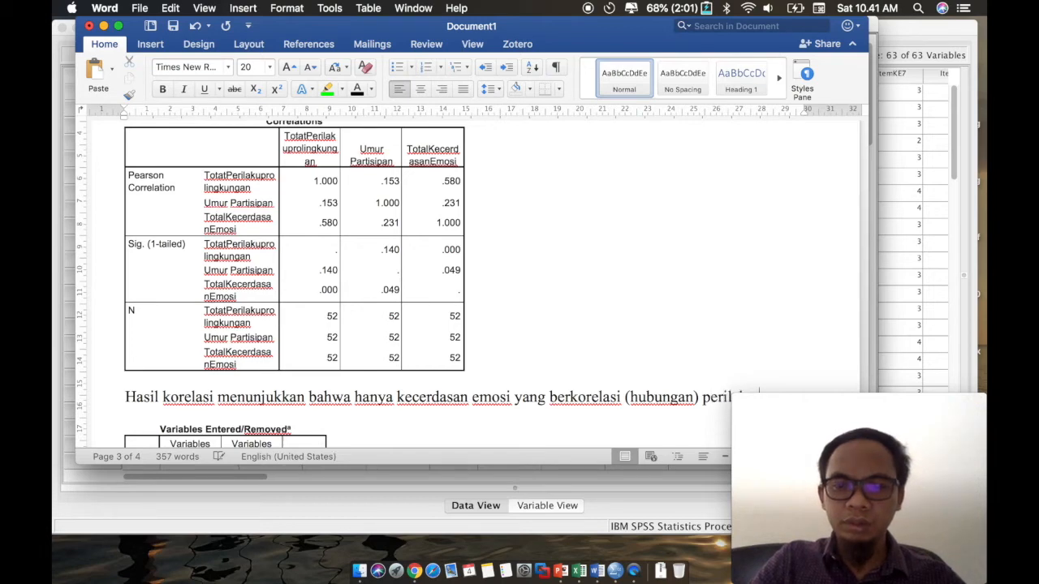
pyautogui.write('aku pro lingk')
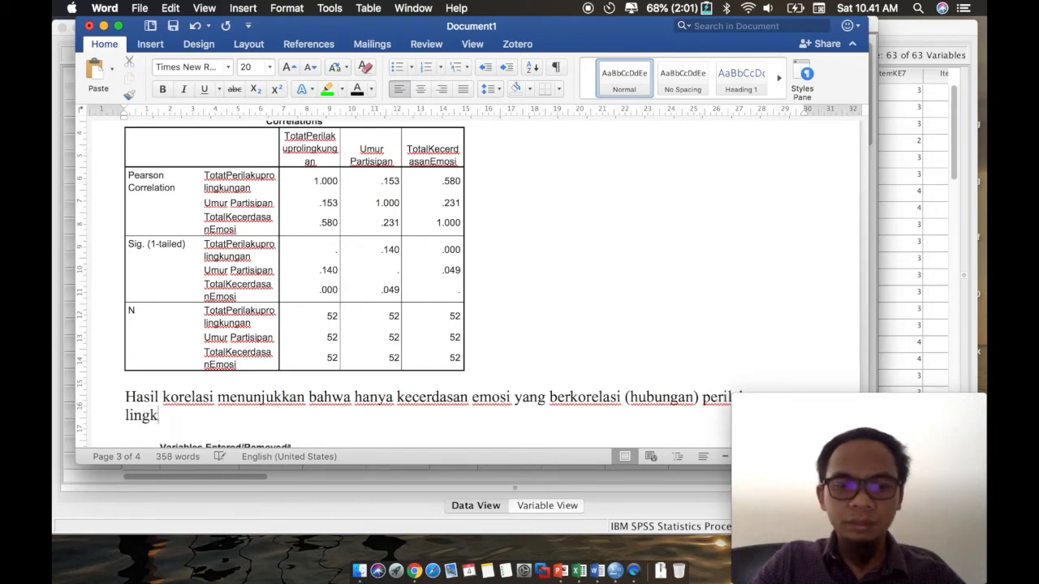
pyautogui.write('ungan (')
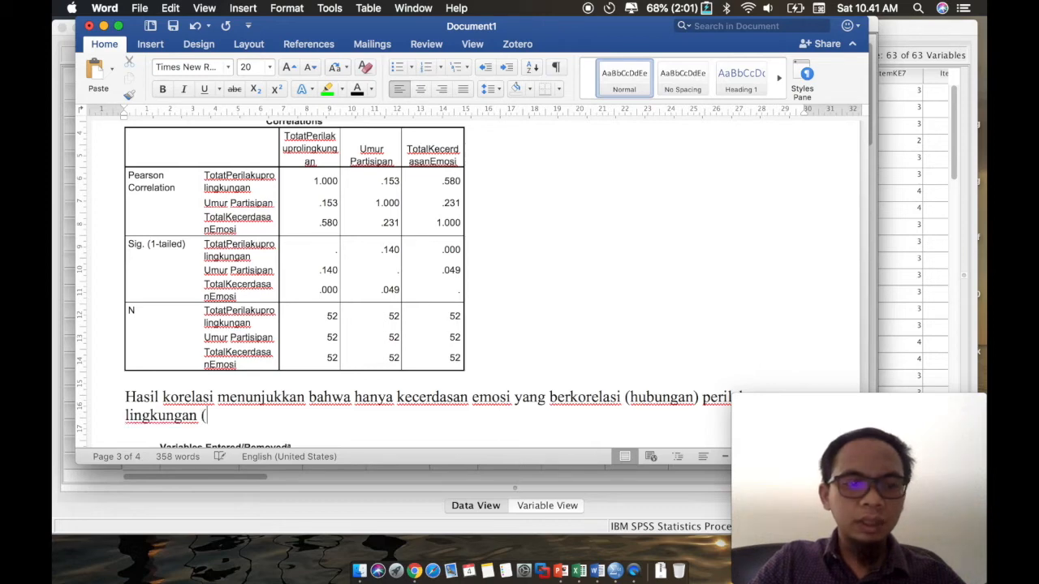
pyautogui.write('r')
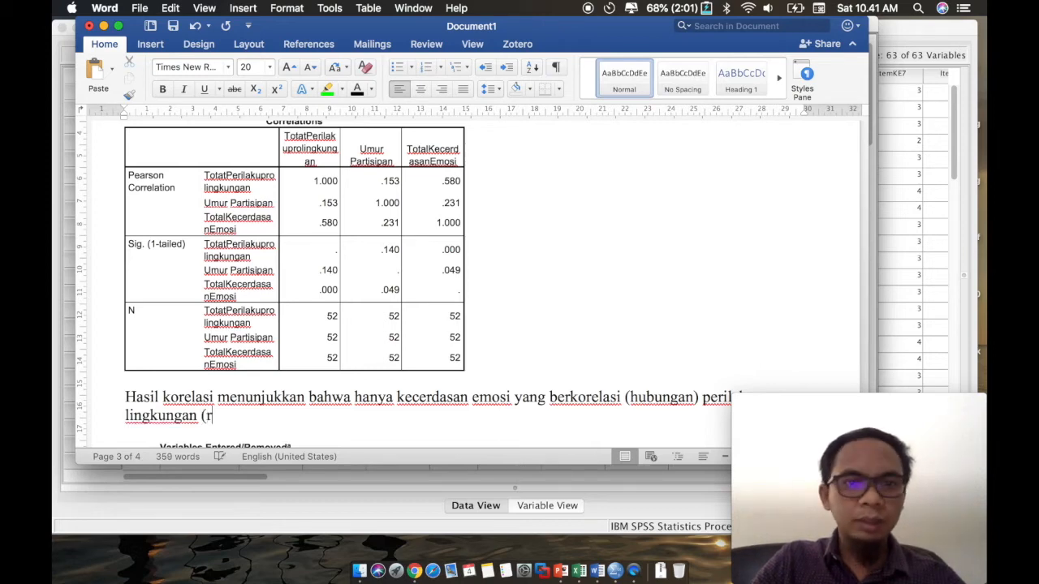
pyautogui.write('=0,580, ')
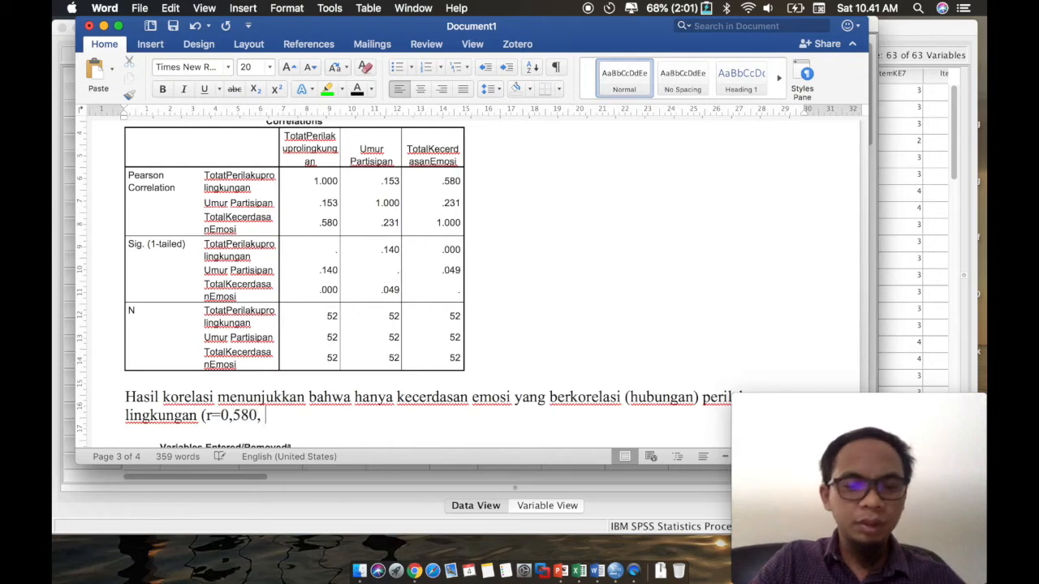
pyautogui.write('p < 0,05')
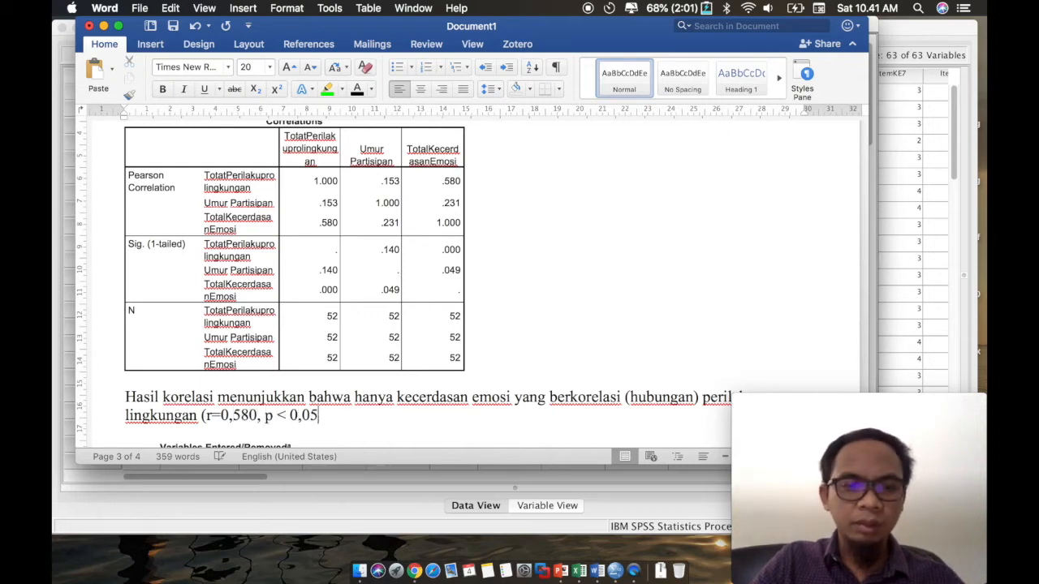
pyautogui.write('), ')
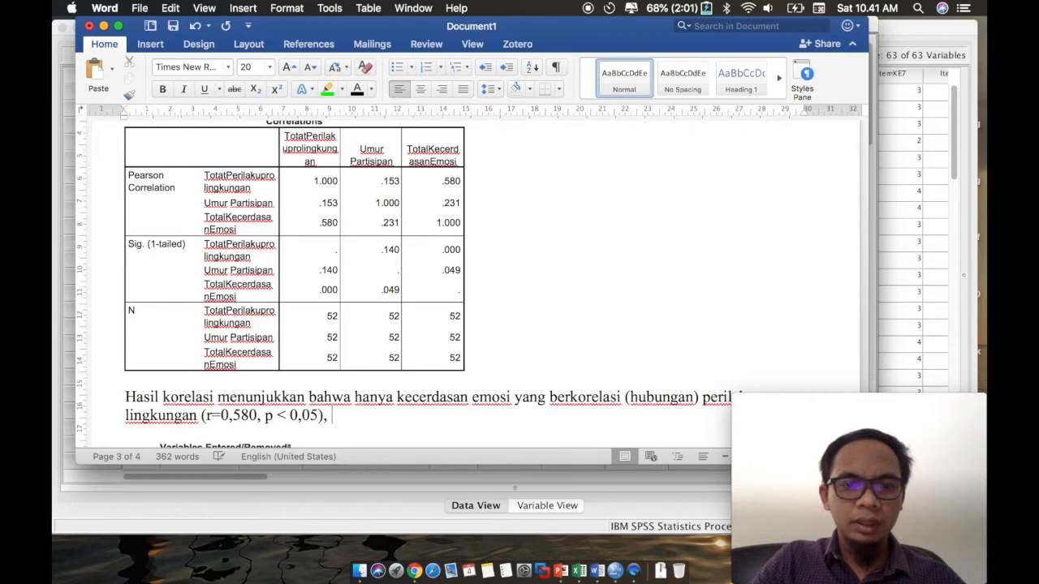
# - Continue the sentence with "sementara umur tidak signifikan berhbungan dengan perilaku pro-lingkungan (", moving and shortening the document window to keep the text in view
pyautogui.write('s')
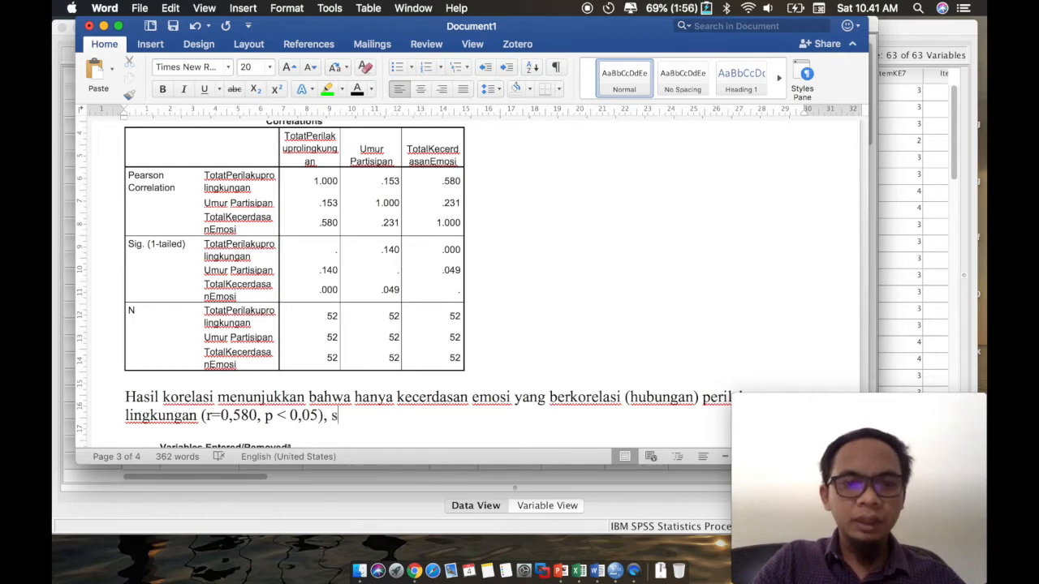
pyautogui.write('emen')
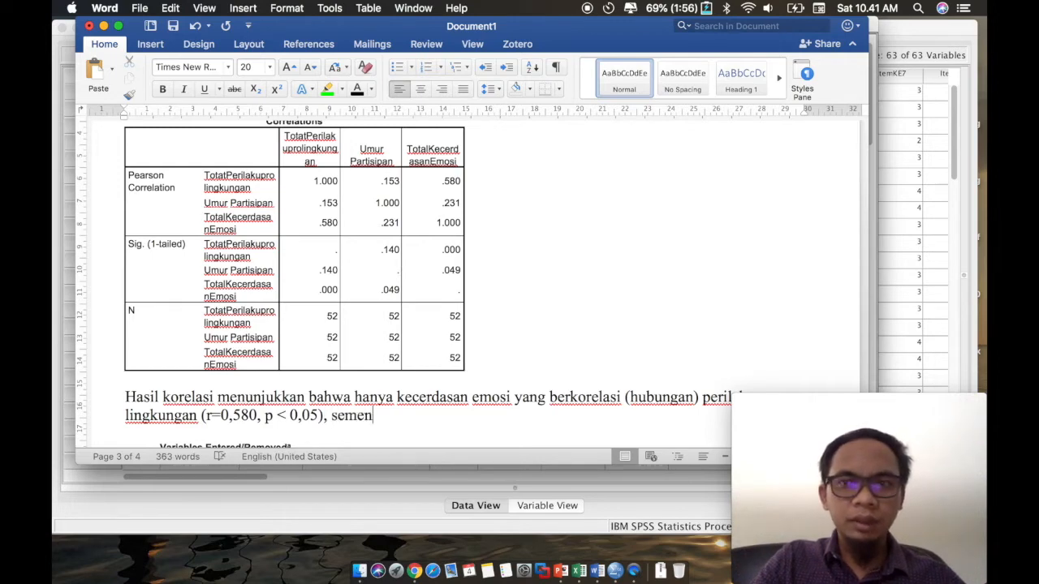
pyautogui.write('tara umur tidak signifikan berhbungan dengan perilaku')
pyautogui.moveTo(555, 35); pyautogui.dragTo(543, 34)
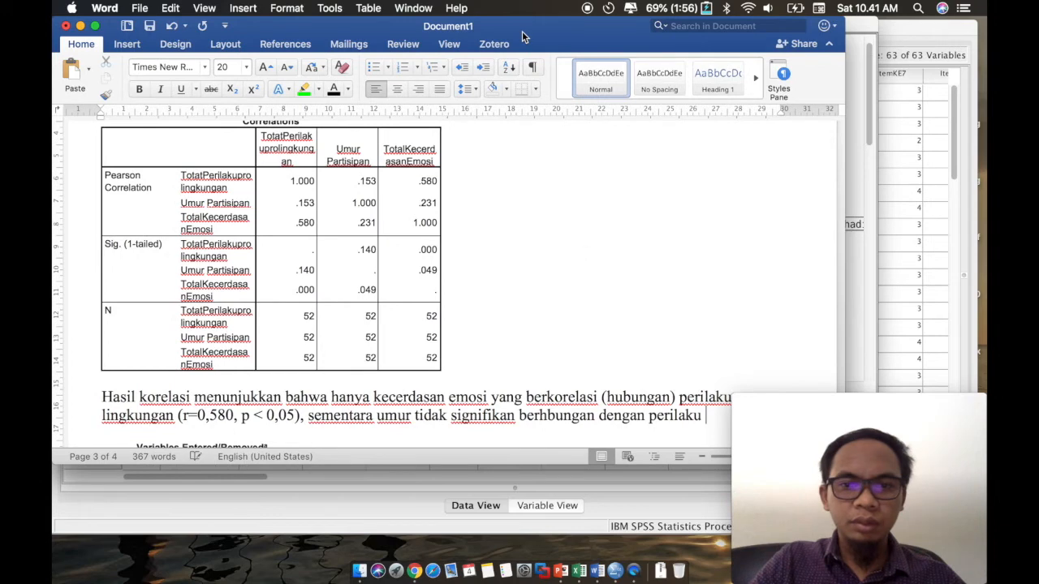
pyautogui.moveTo(559, 464); pyautogui.dragTo(559, 441)
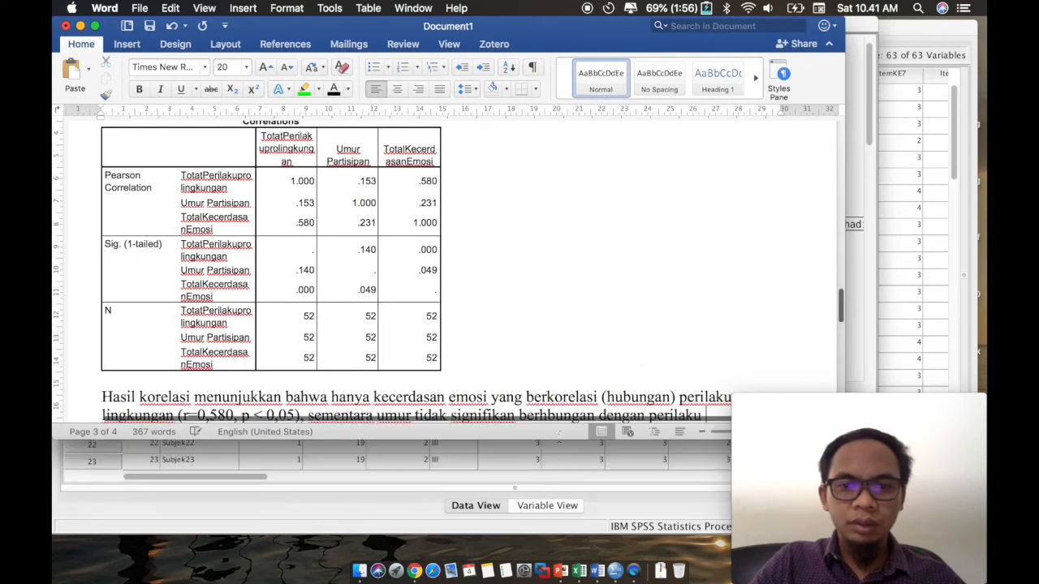
pyautogui.scroll(-2, 558, 350)
pyautogui.write('p')
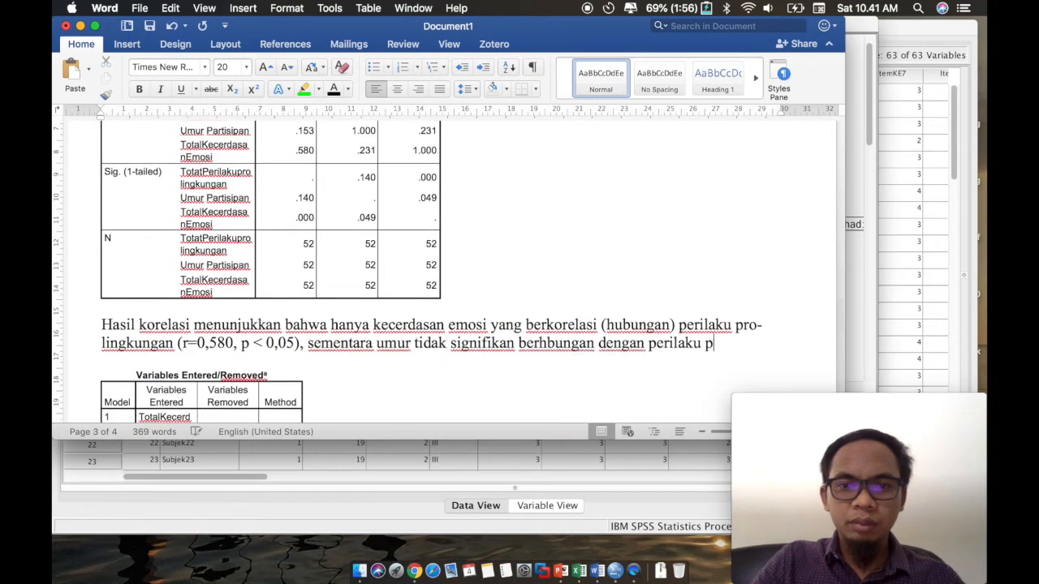
pyautogui.write('ro-lingku')
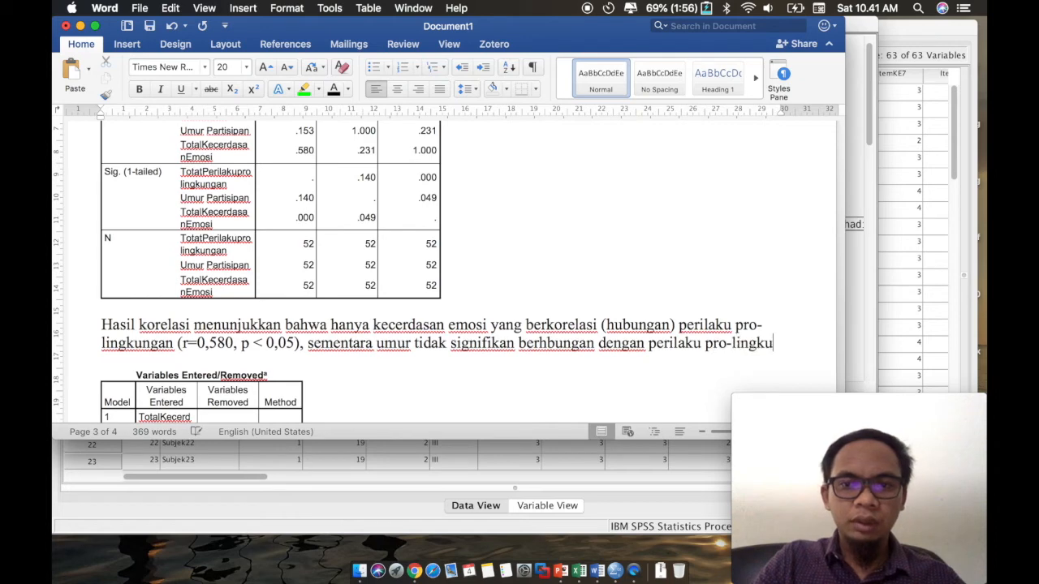
pyautogui.write('ngan (')
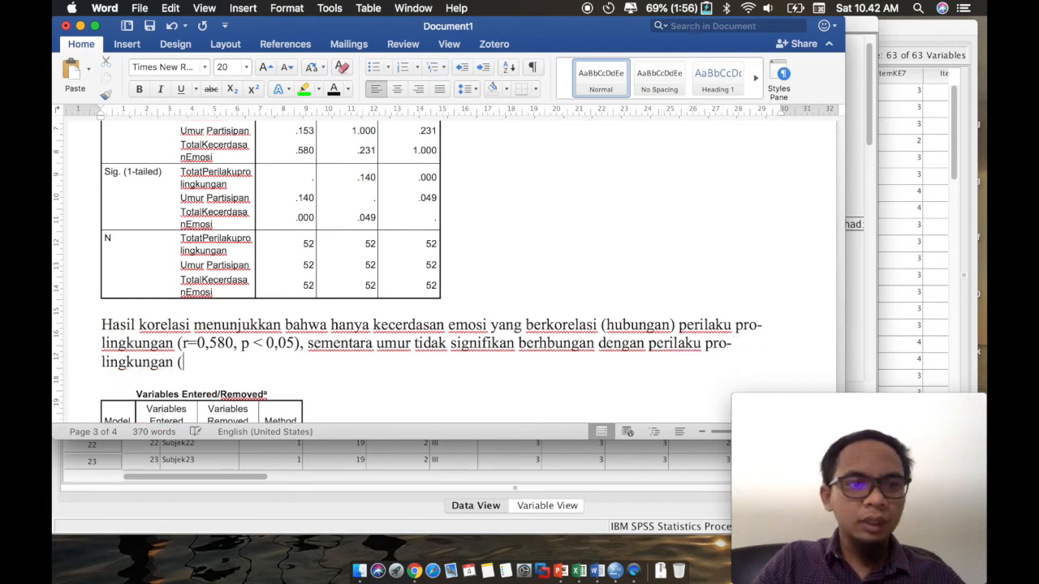
# - Complete the parenthesis for the age correlation so that it reads "(r=0,153, p = n.s.)"
pyautogui.write('r=0,')
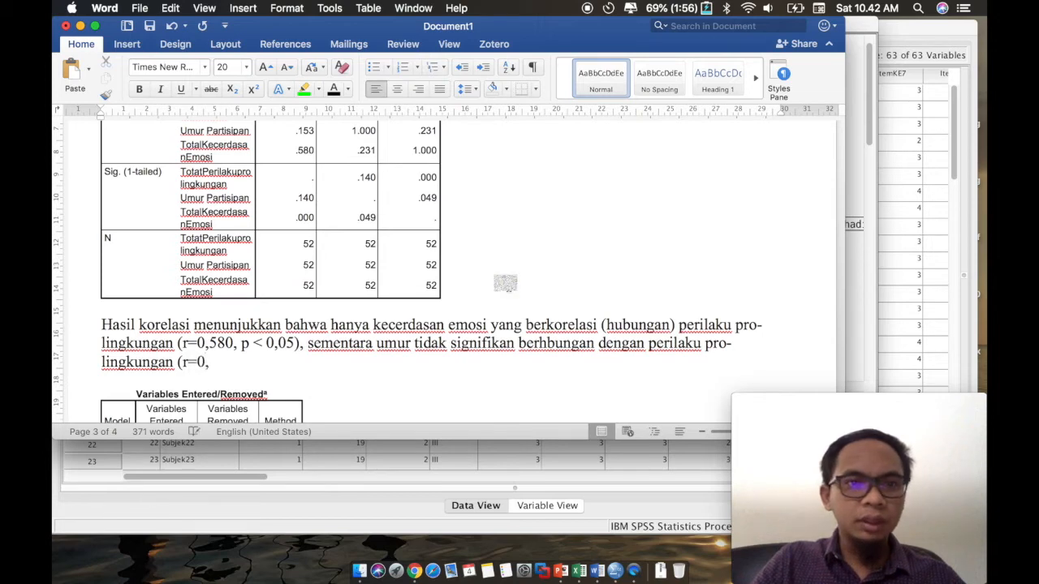
pyautogui.scroll(2, 519, 302)
pyautogui.write('153, p')
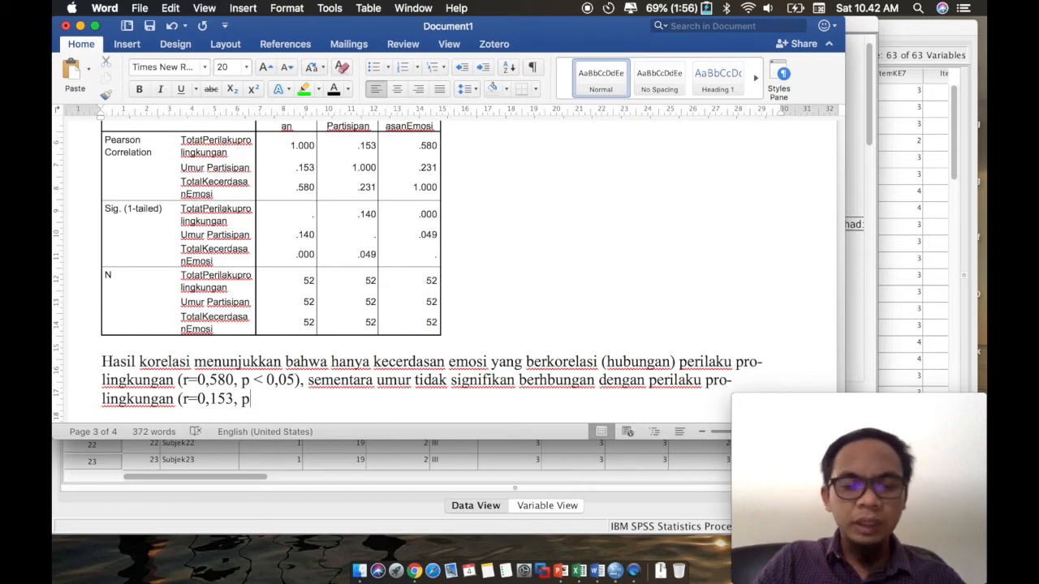
pyautogui.write(' = n')
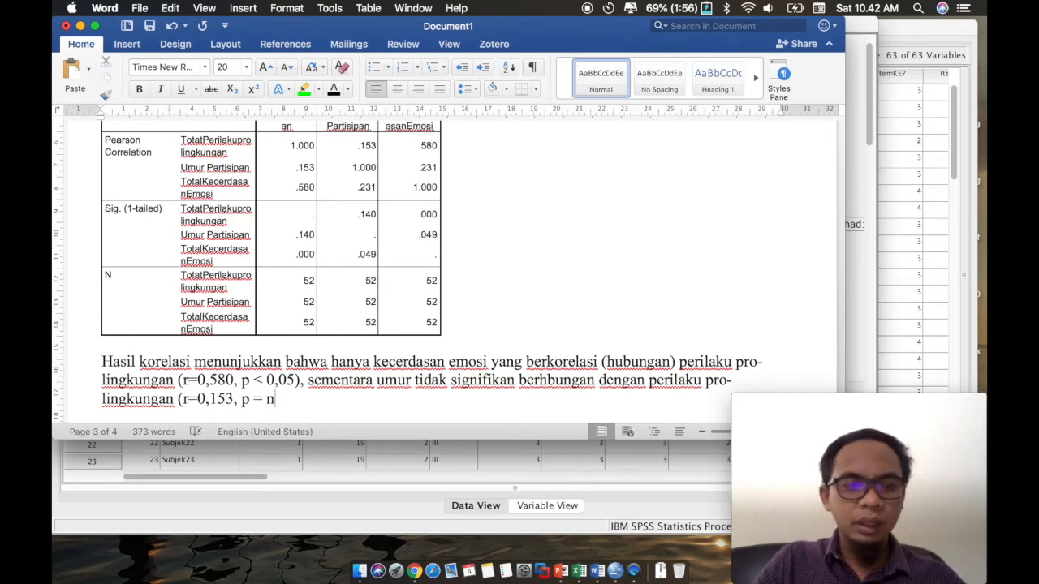
pyautogui.write('.s')
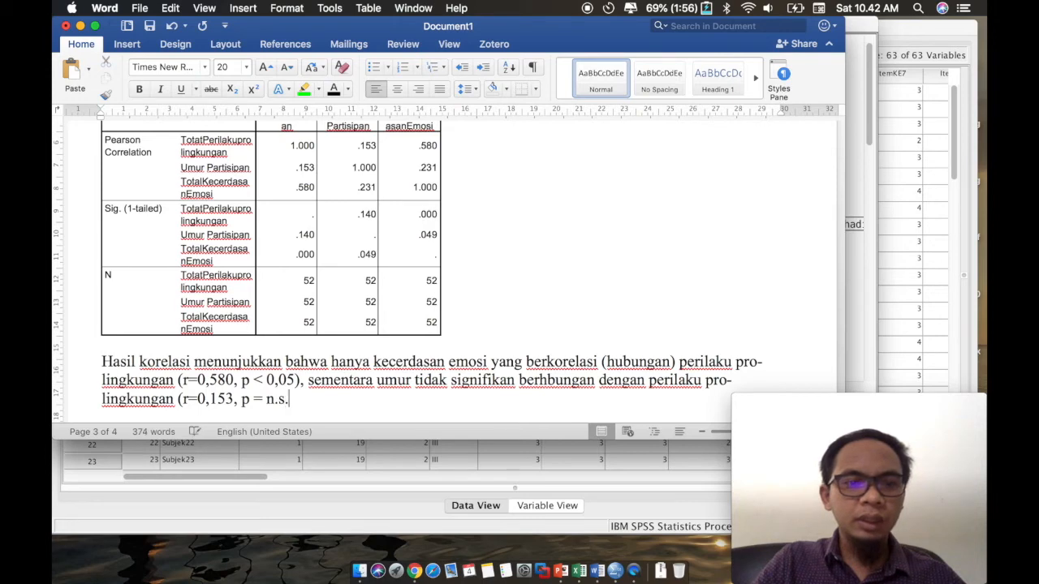
pyautogui.write('.)')
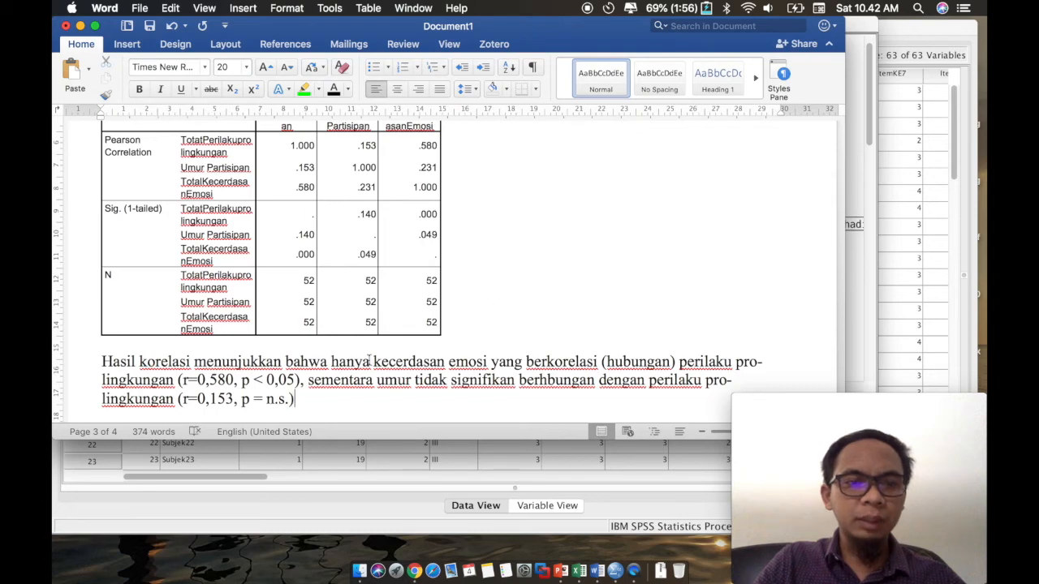
# - Replace "n.s." in the age correlation's parenthesis with the p value 0,140 from the Correlations table
pyautogui.moveTo(266, 402); pyautogui.dragTo(288, 398)
pyautogui.press('BackSpace')
pyautogui.write('0,')
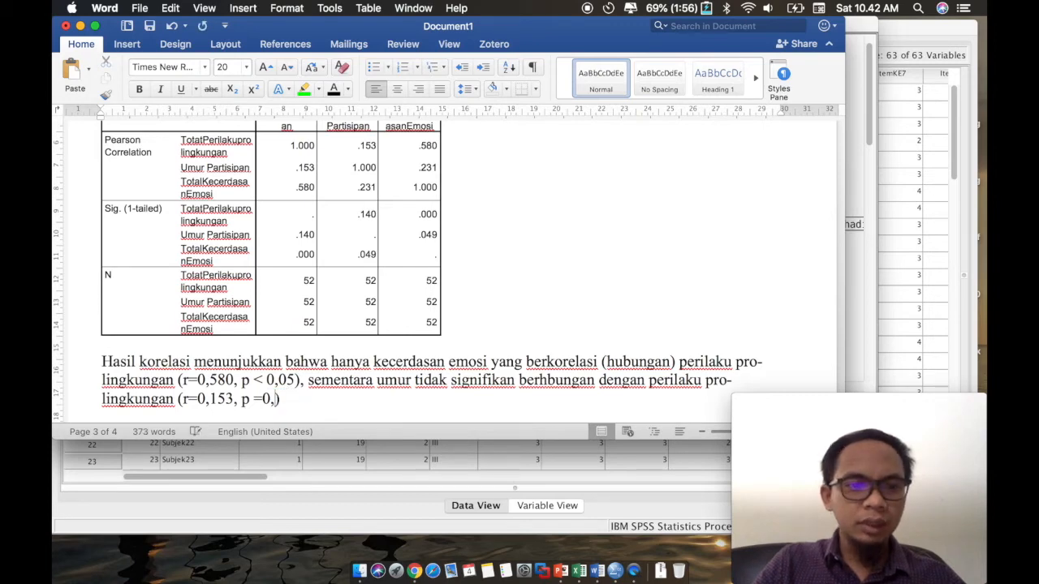
pyautogui.write('150')
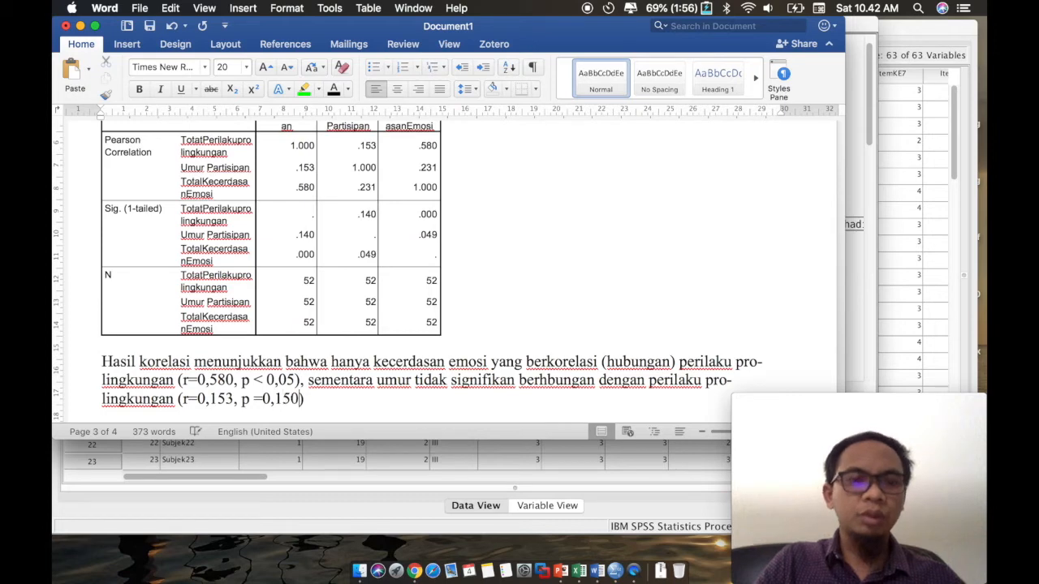
pyautogui.press('BackSpace')
pyautogui.press('BackSpace')
pyautogui.write('50')
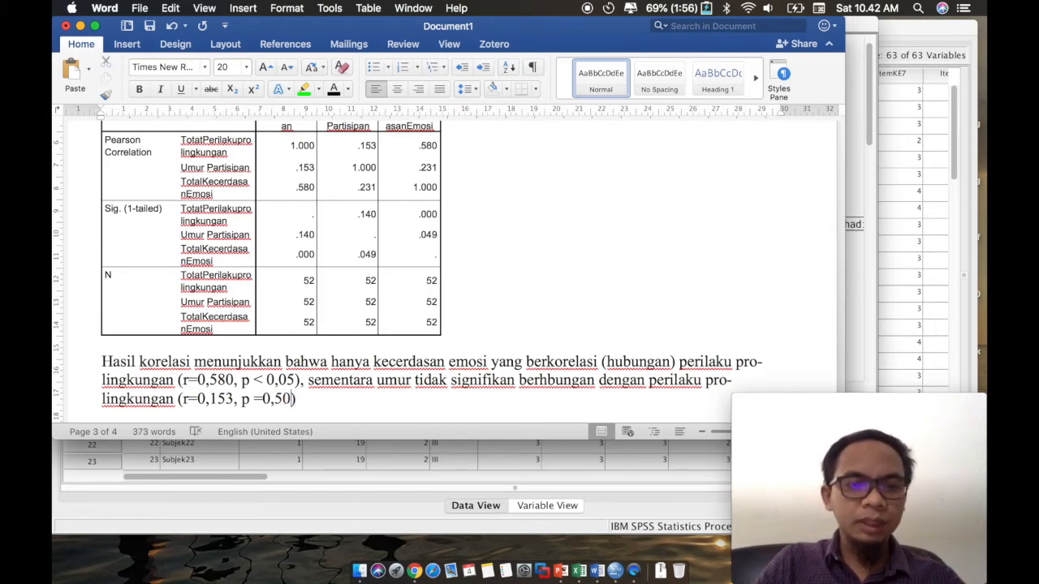
pyautogui.click(283, 399)
pyautogui.press('BackSpace')
pyautogui.write('14')
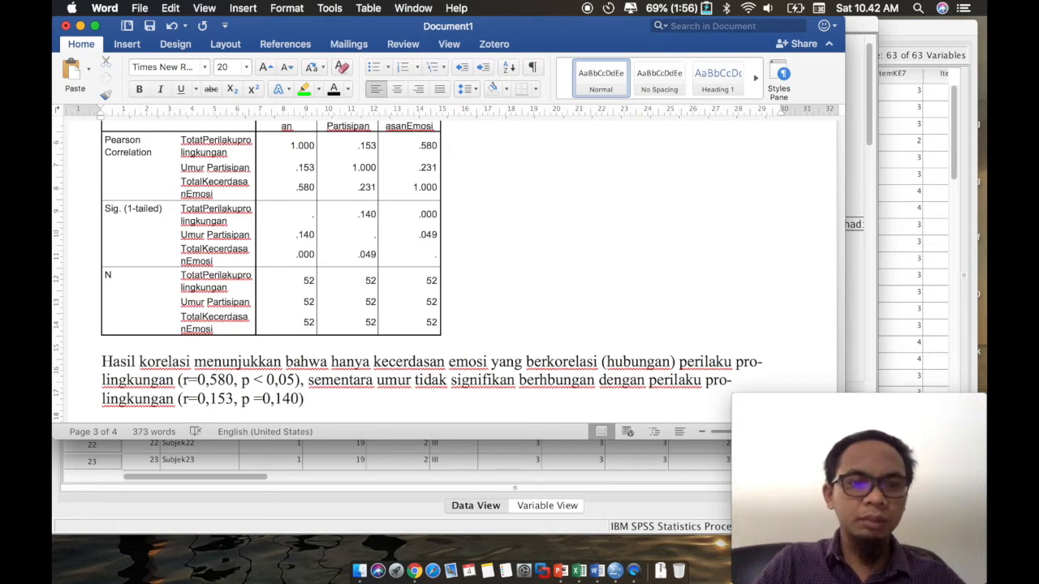
# - Put a space after the equals sign and replace 0,140 with "n.s." in the age correlation's parenthesis
pyautogui.click(265, 398)
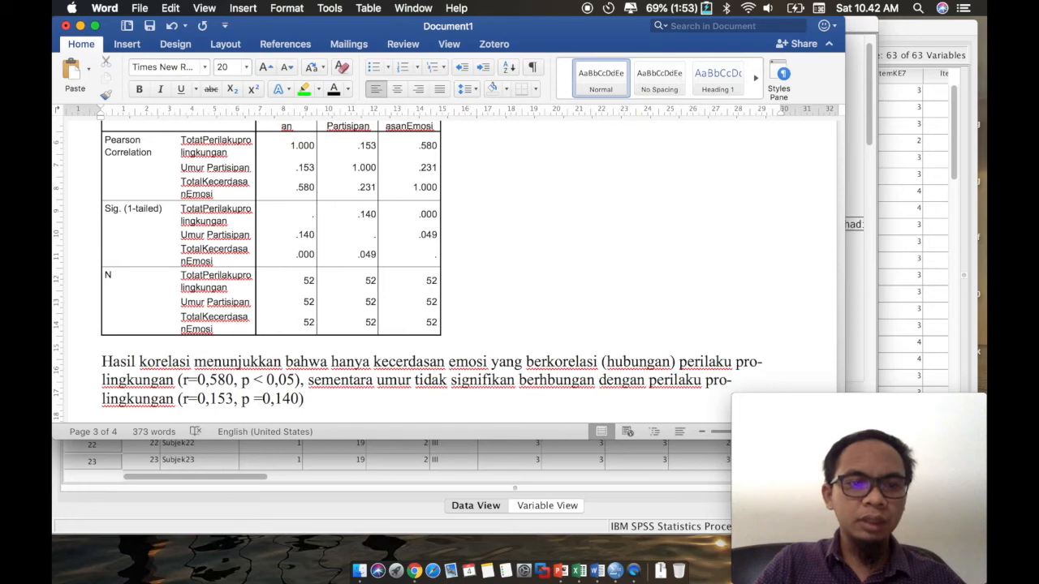
pyautogui.doubleClick(302, 399)
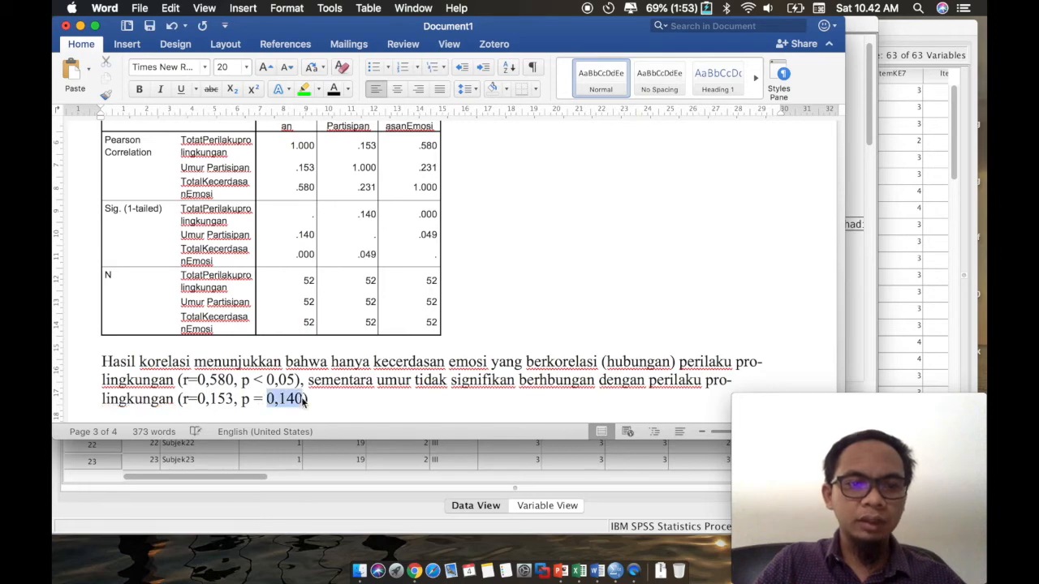
pyautogui.write('n.s.')
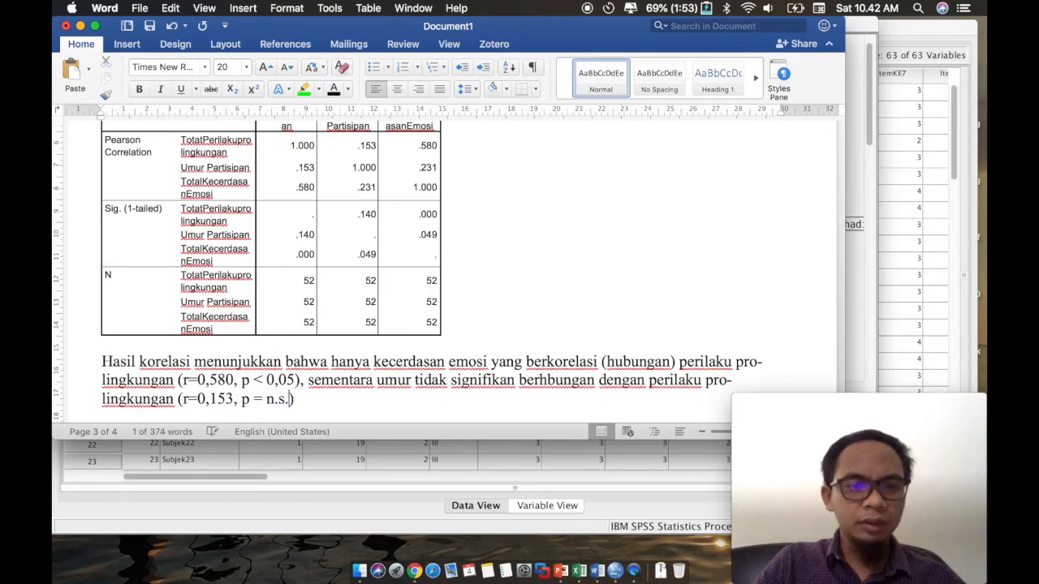
pyautogui.click(324, 397)
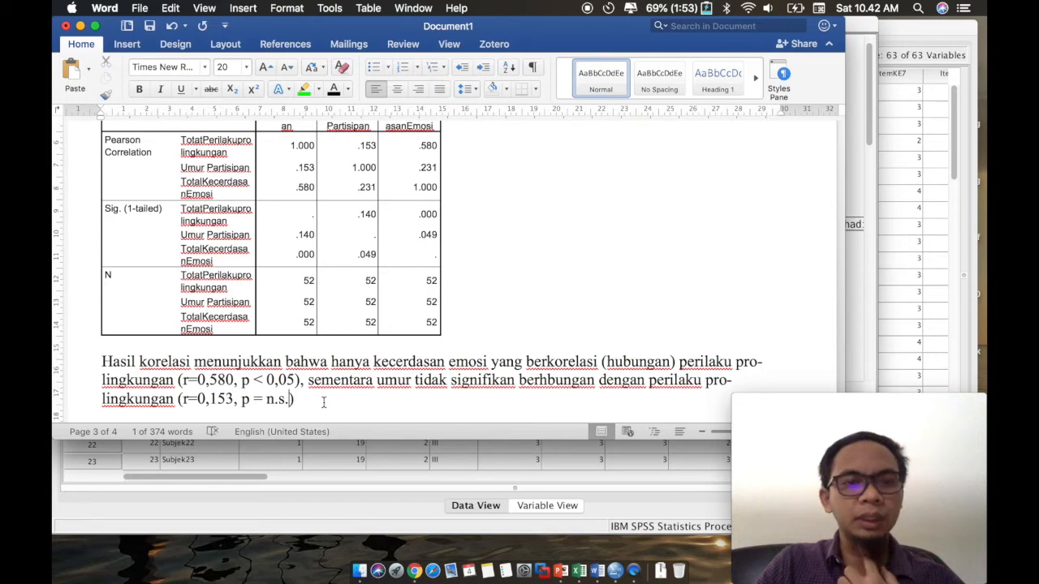
# - Add an empty line beneath the Model Summary table's predictors note and set its font size to 20
pyautogui.scroll(-3, 323, 398)
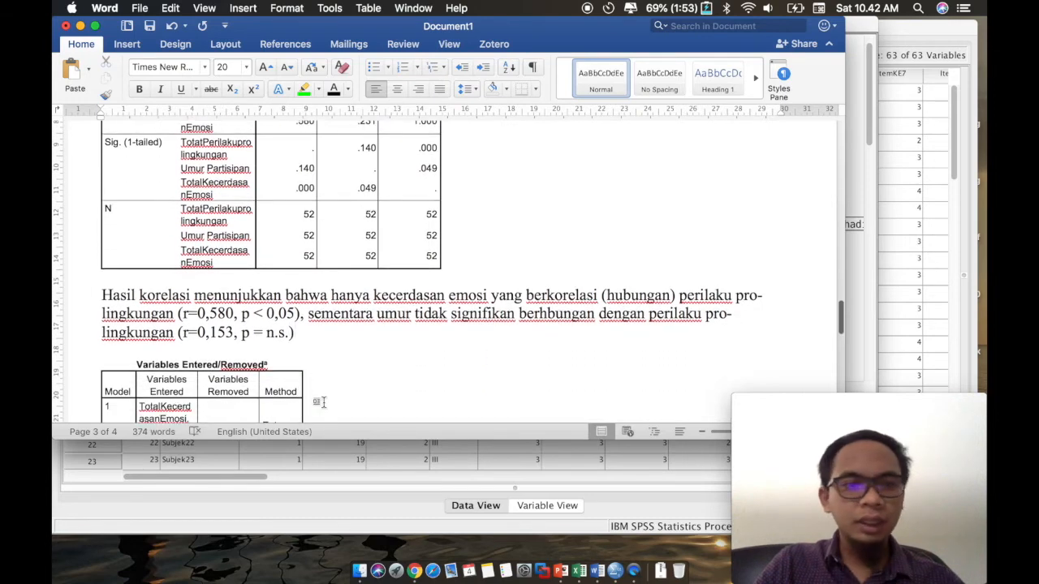
pyautogui.scroll(-5, 322, 402)
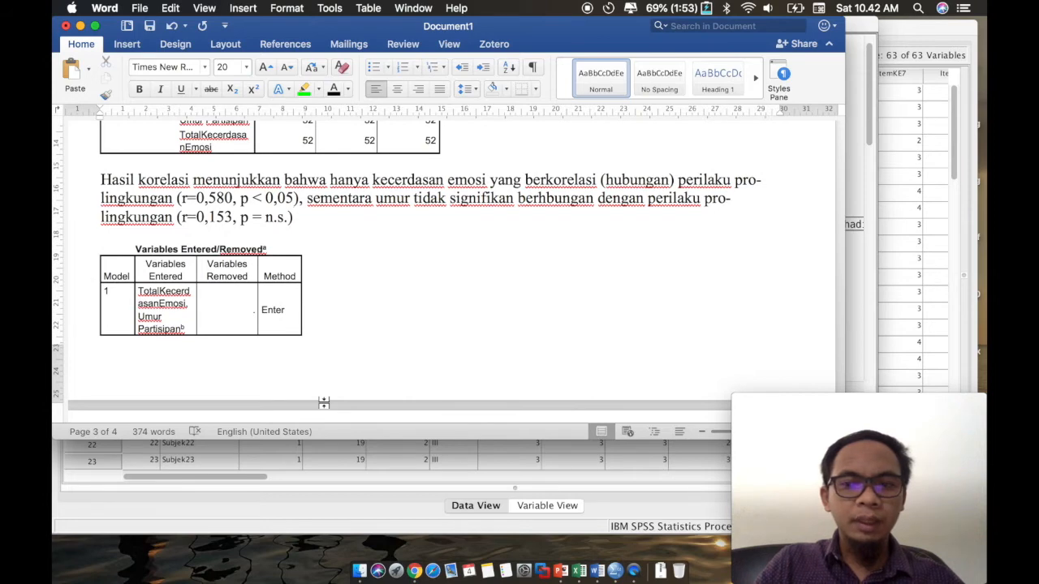
pyautogui.scroll(-4, 323, 401)
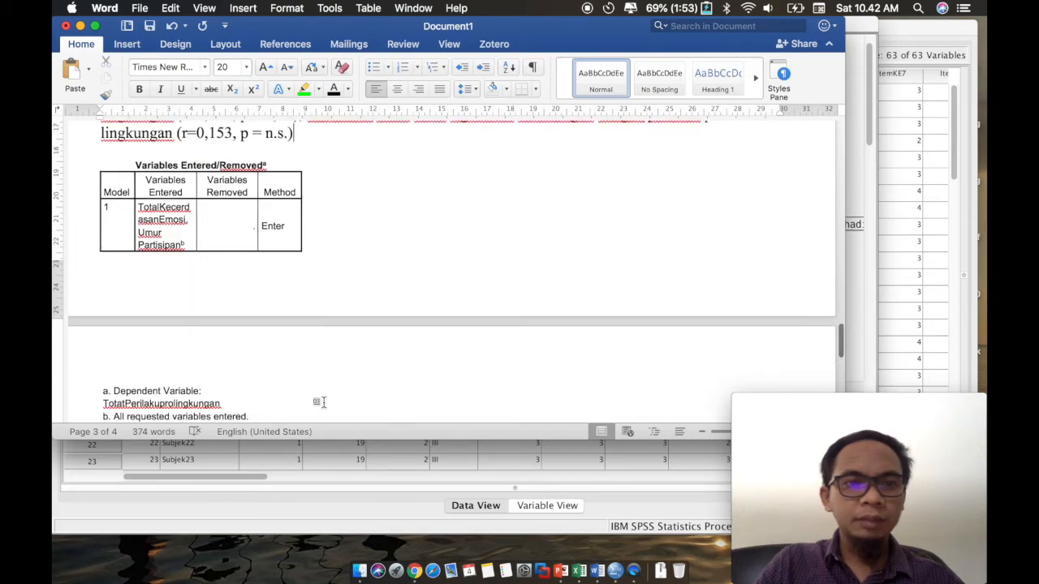
pyautogui.scroll(-8, 323, 402)
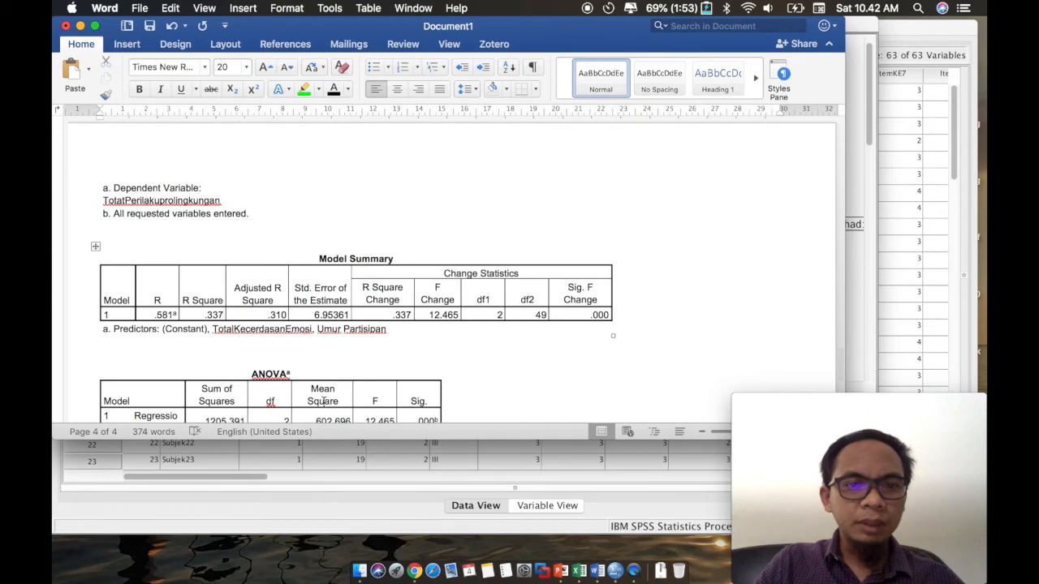
pyautogui.click(213, 351)
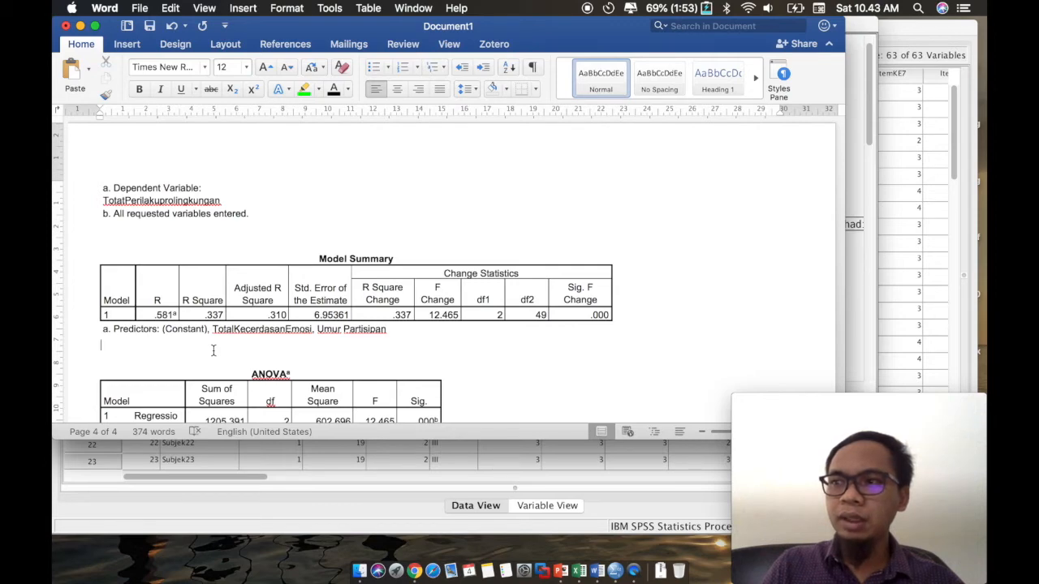
pyautogui.press('Return')
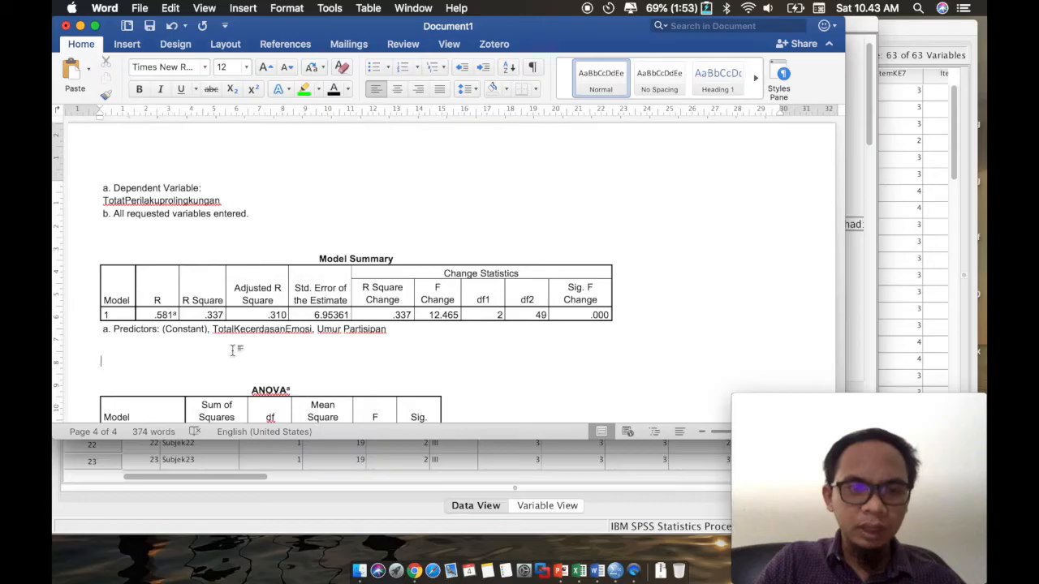
pyautogui.click(265, 67)
pyautogui.click(265, 67)
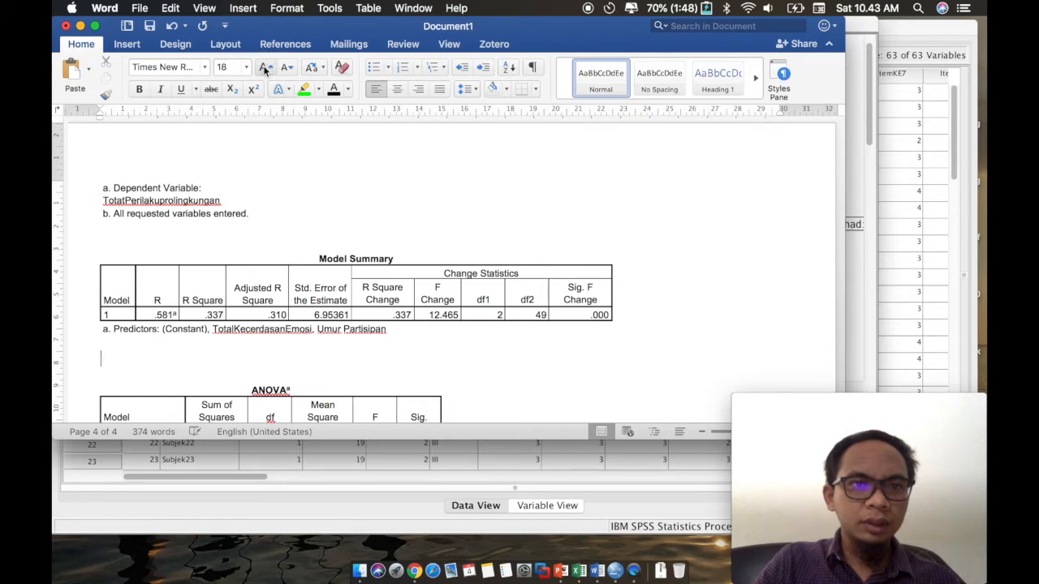
pyautogui.click(264, 68)
# - Begin the Model Summary interpretation on the new line with "Berdasarkan tabel Model summary, diperoleh hasil"
pyautogui.write('Be')
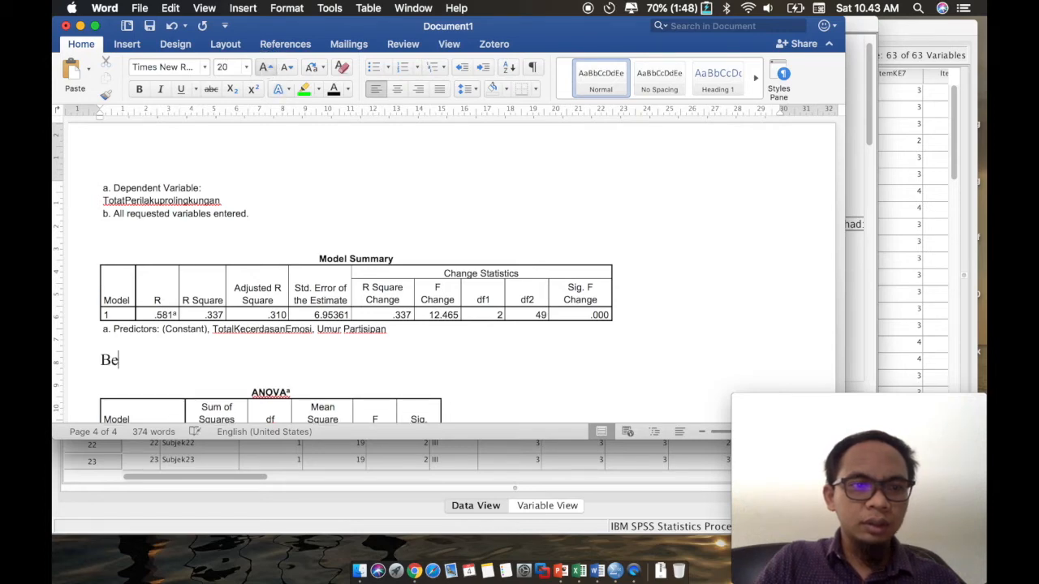
pyautogui.write('rdasarjan')
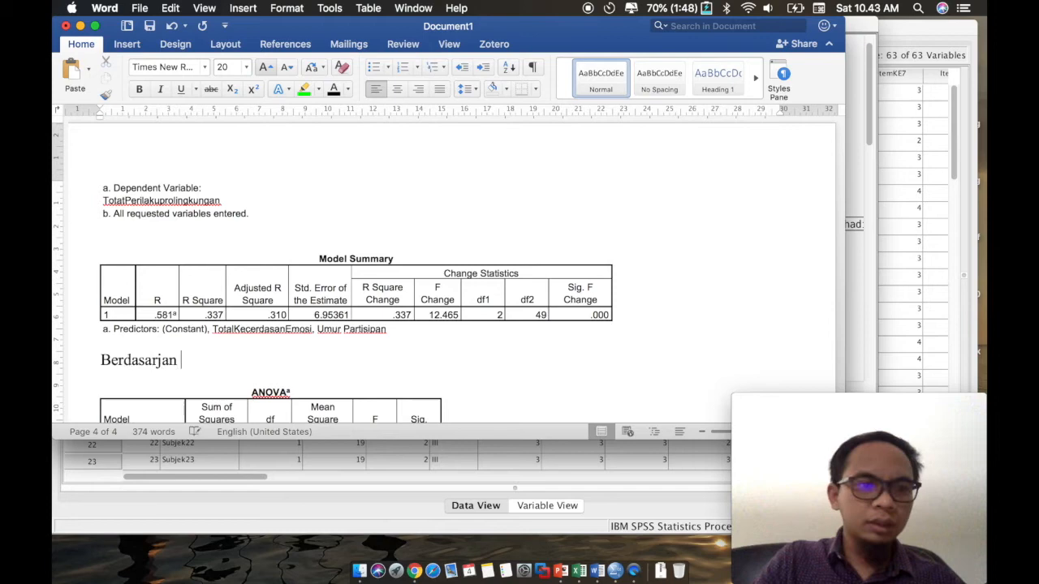
pyautogui.press('BackSpace')
pyautogui.press('BackSpace')
pyautogui.press('BackSpace')
pyautogui.write('kan tabel Mod')
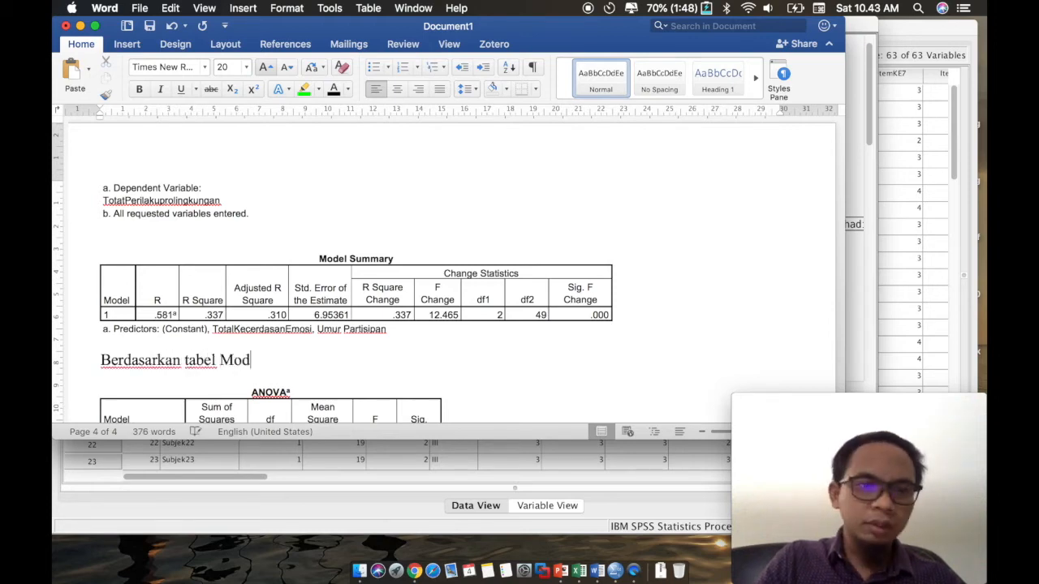
pyautogui.write('el sum')
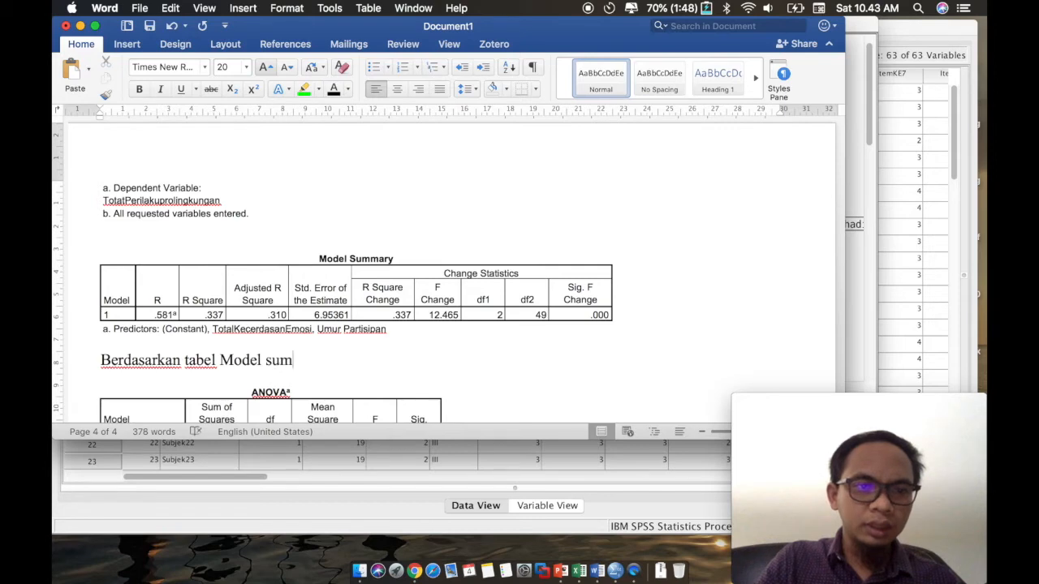
pyautogui.write('mary, dipero')
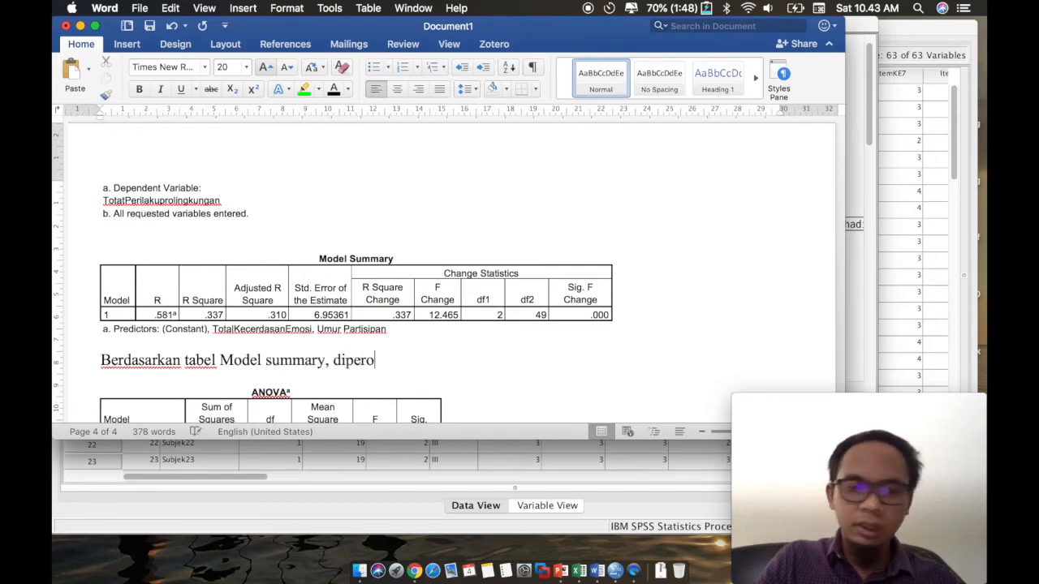
pyautogui.write('leh hasi')
# - Continue the Model Summary interpretation with "R²=0,337,", formatting the 2 as superscript
pyautogui.write('l R')
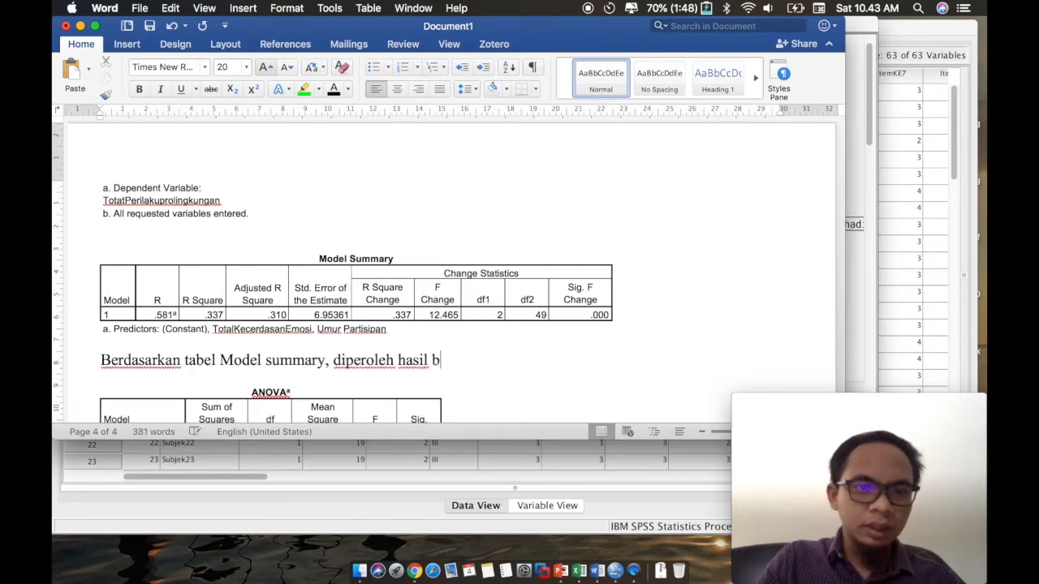
pyautogui.press('super+shift+equal')
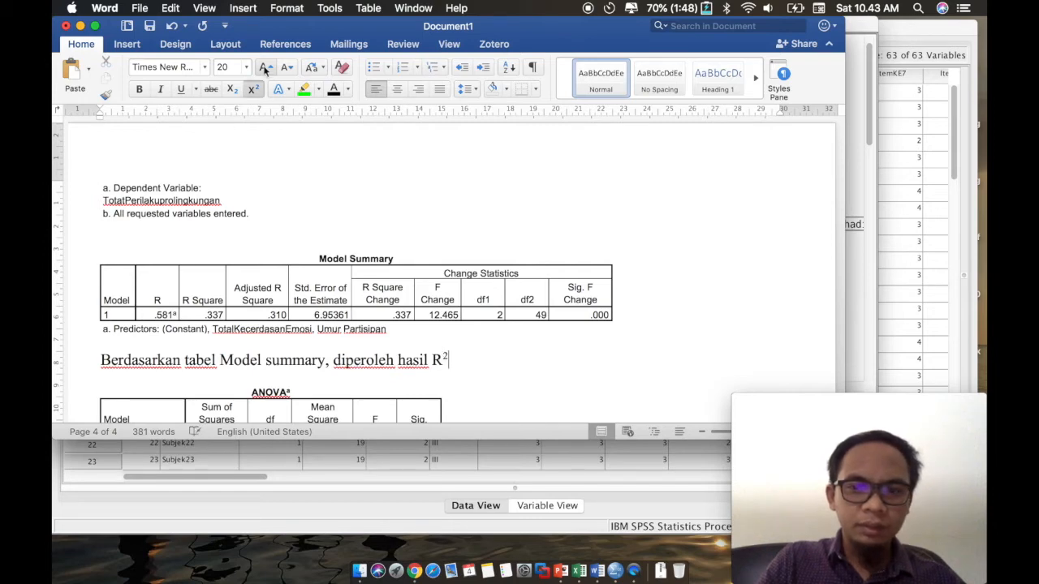
pyautogui.press('super+shift+equal')
pyautogui.write('=0')
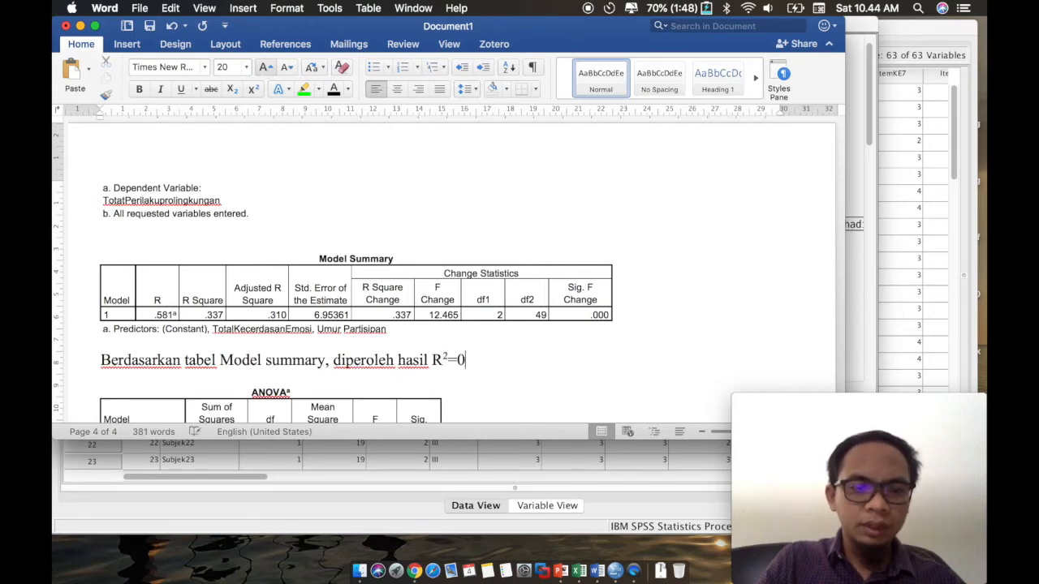
pyautogui.write(',337')
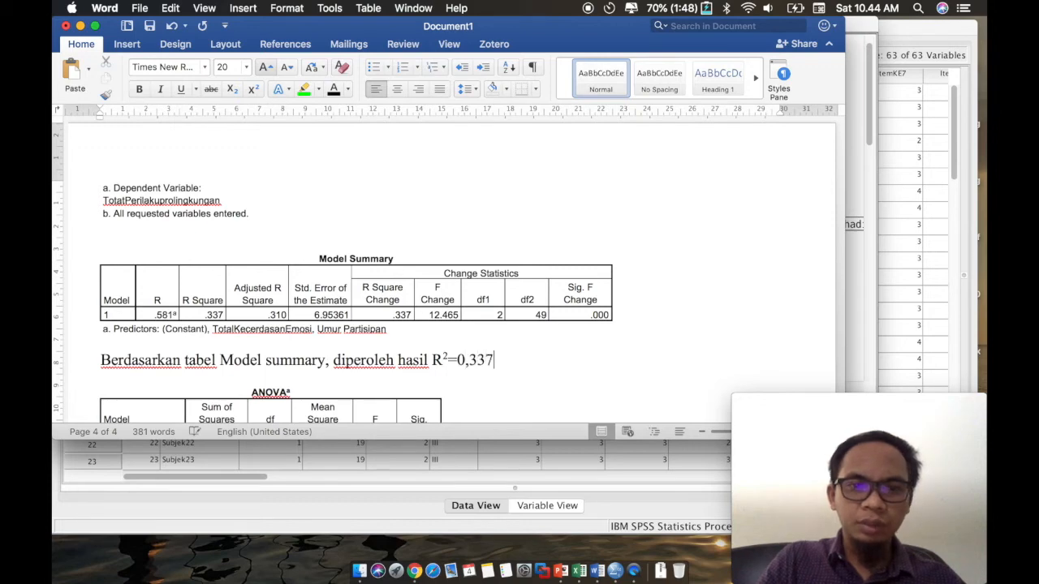
pyautogui.write(', ')
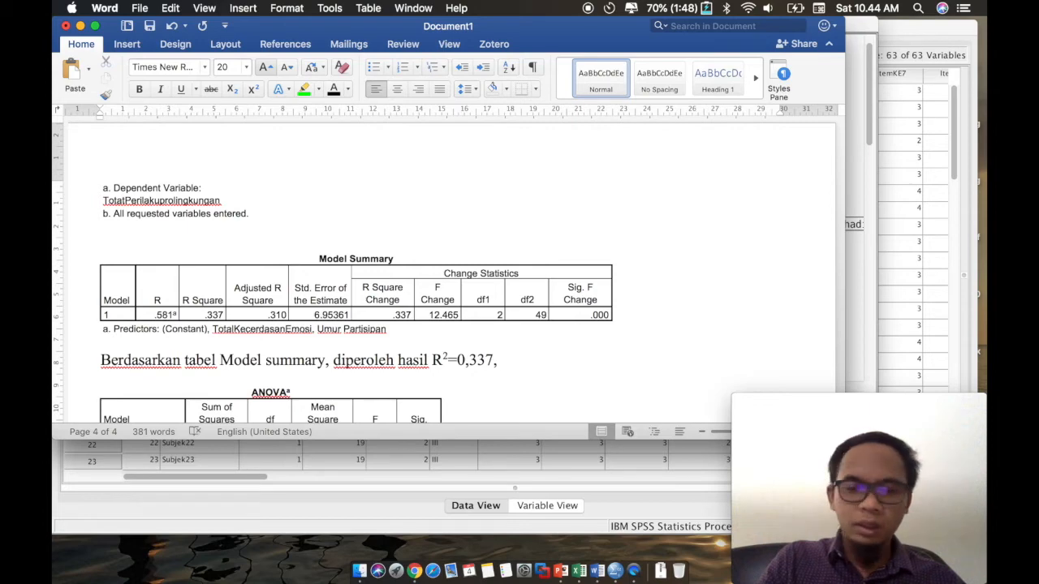
# - Extend the Model Summary sentence with "atau persentase sumbangan peranan"
pyautogui.write('atau ')
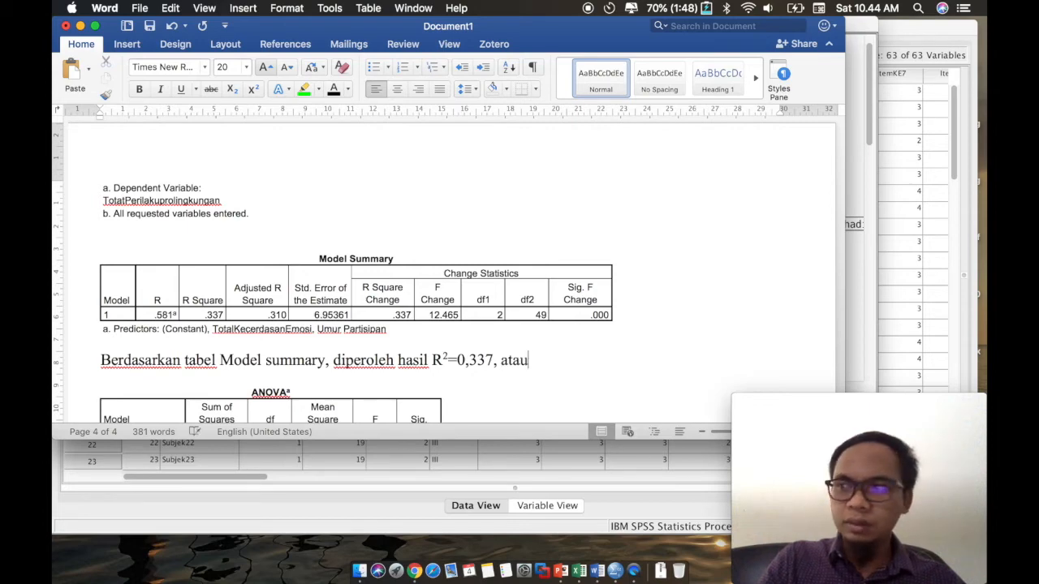
pyautogui.write('pr')
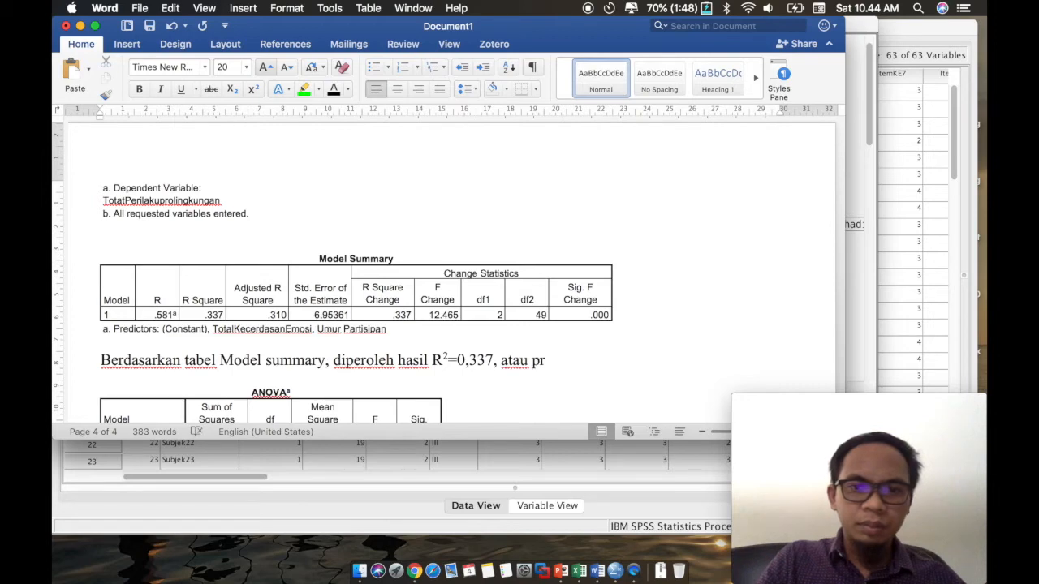
pyautogui.press('BackSpace')
pyautogui.write('perse')
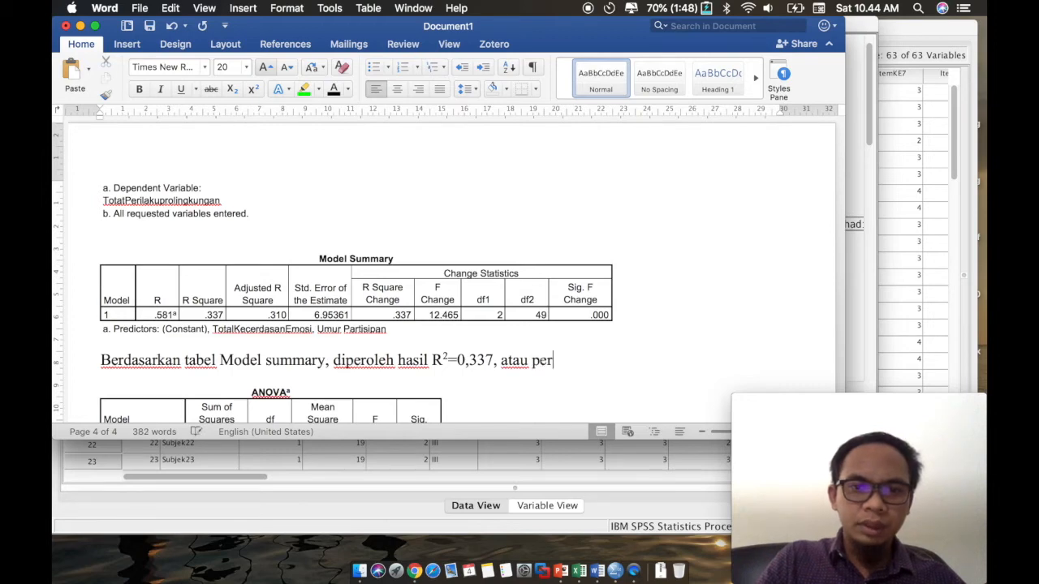
pyautogui.write('ntase ')
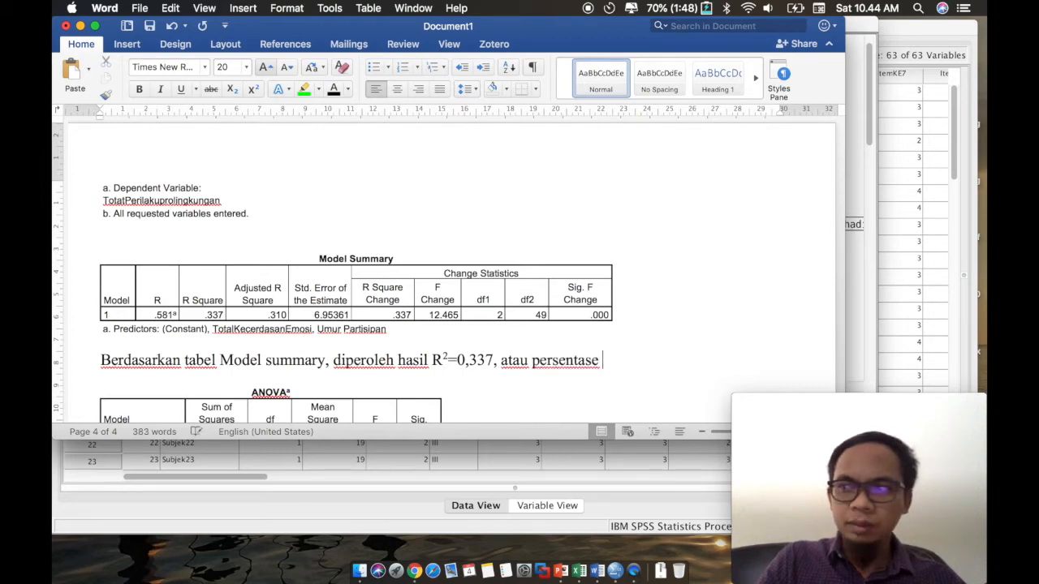
pyautogui.write('sumb')
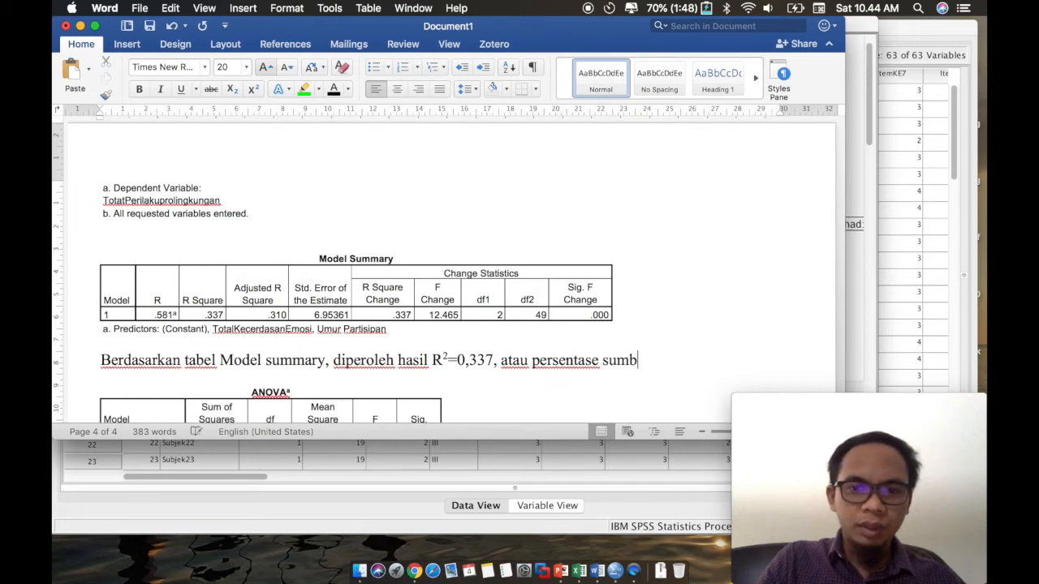
pyautogui.write('angan peranan ')
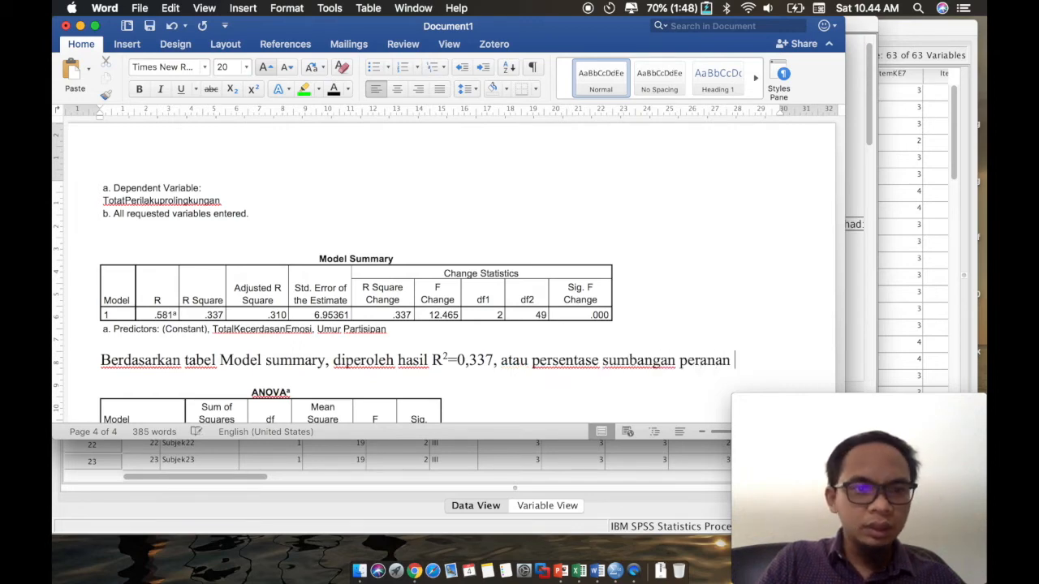
# - Finish the Model Summary sentence with "kecerdasan emosi dan umur partisipan sebesar 33,7%."
pyautogui.write('kecerdasan')
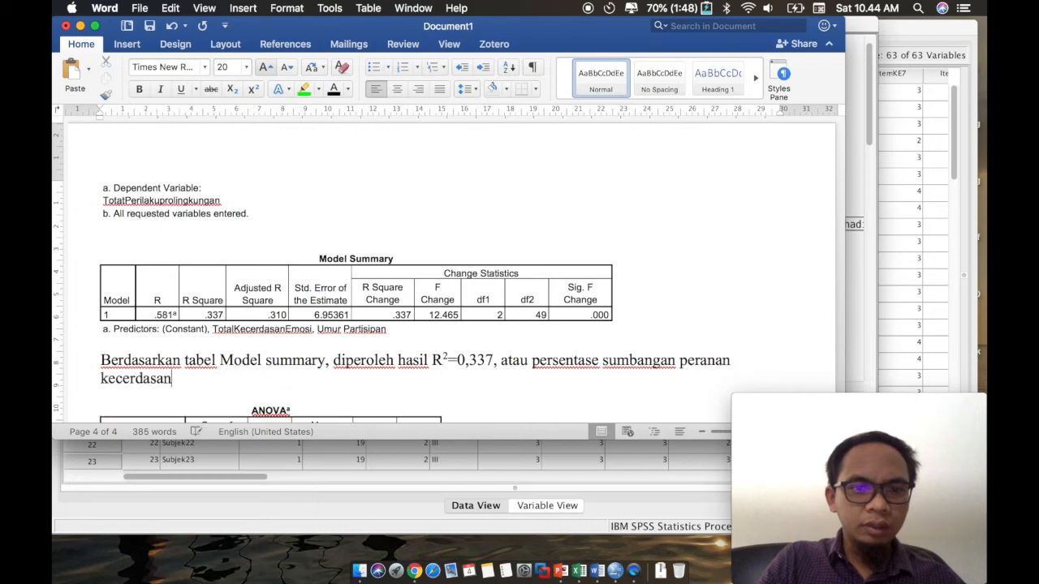
pyautogui.write(' emosi dan uur')
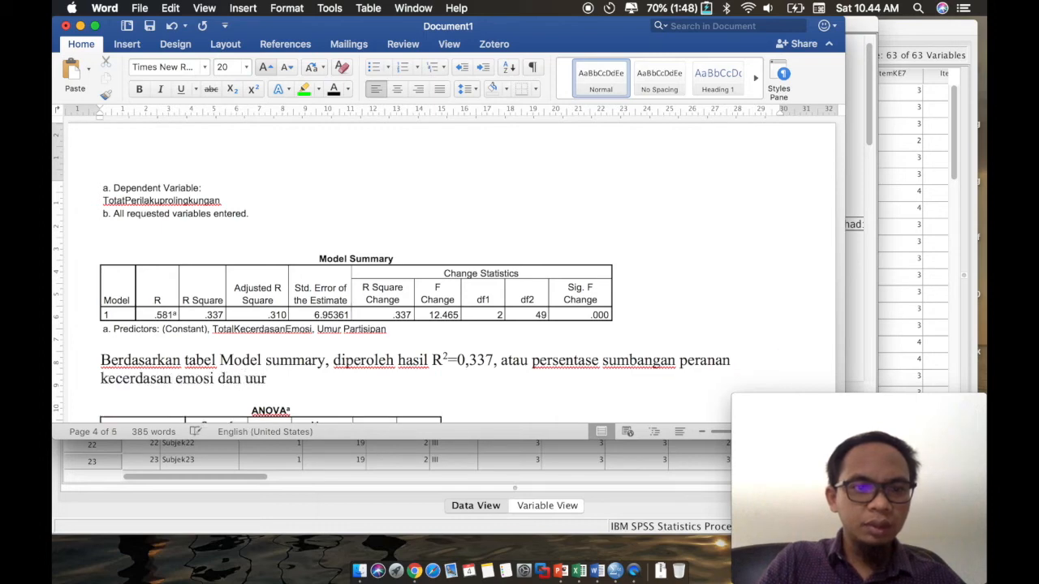
pyautogui.press('BackSpace')
pyautogui.press('BackSpace')
pyautogui.write('m')
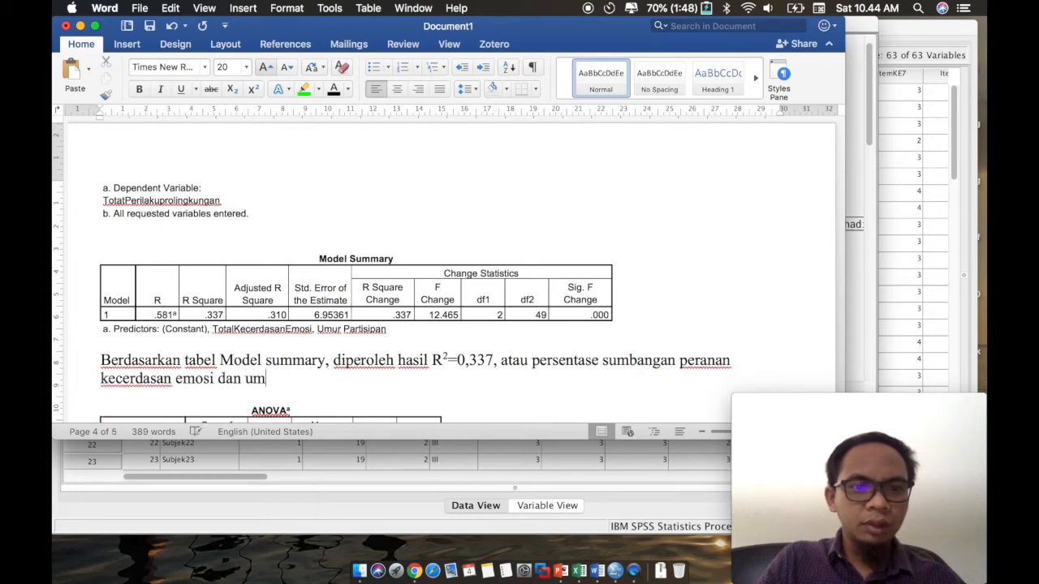
pyautogui.write('ur partis')
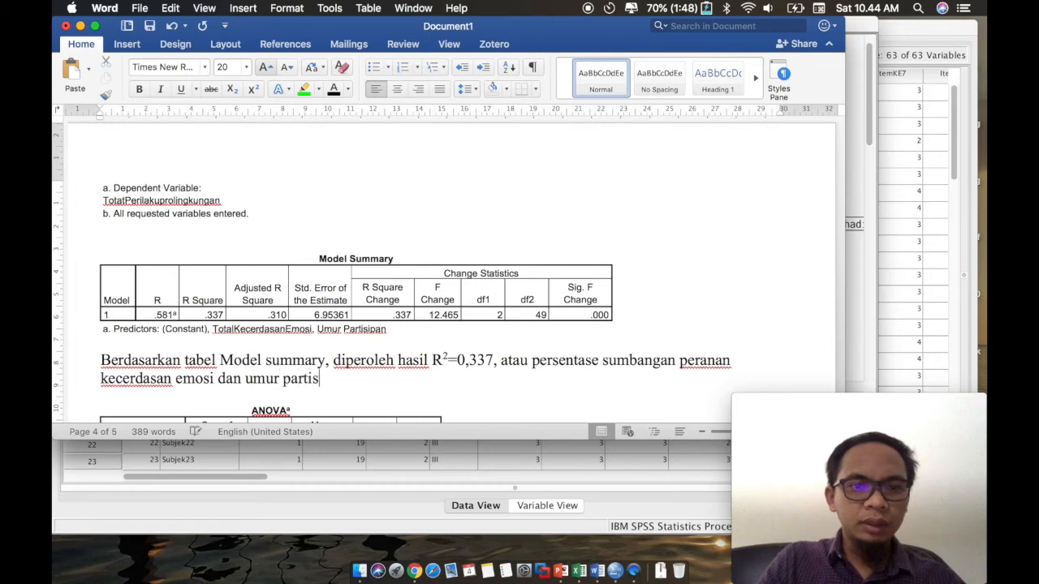
pyautogui.write('ipan sebe')
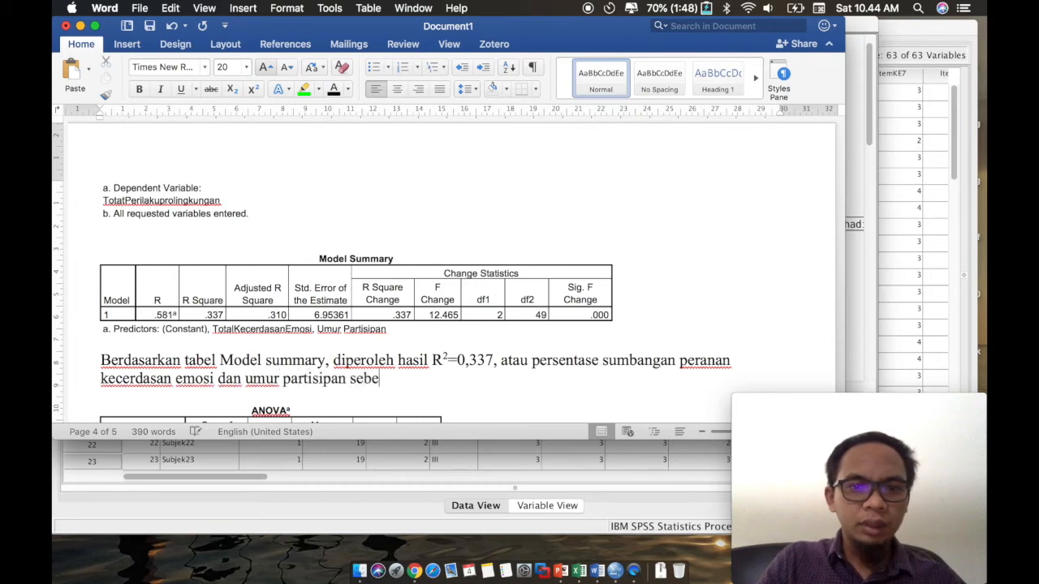
pyautogui.write('sar 0,')
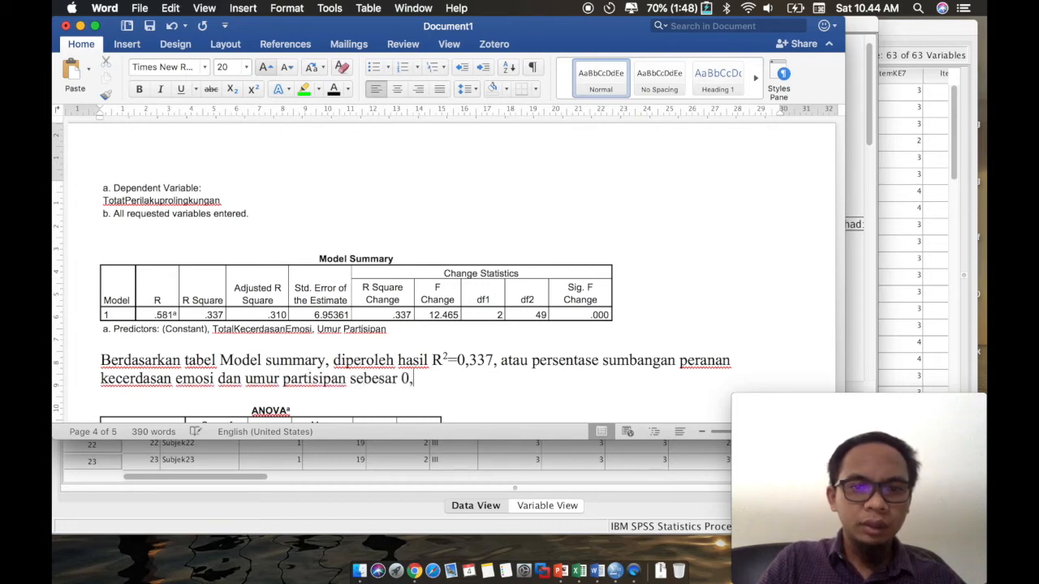
pyautogui.press('BackSpace')
pyautogui.press('BackSpace')
pyautogui.write('33,7%.')
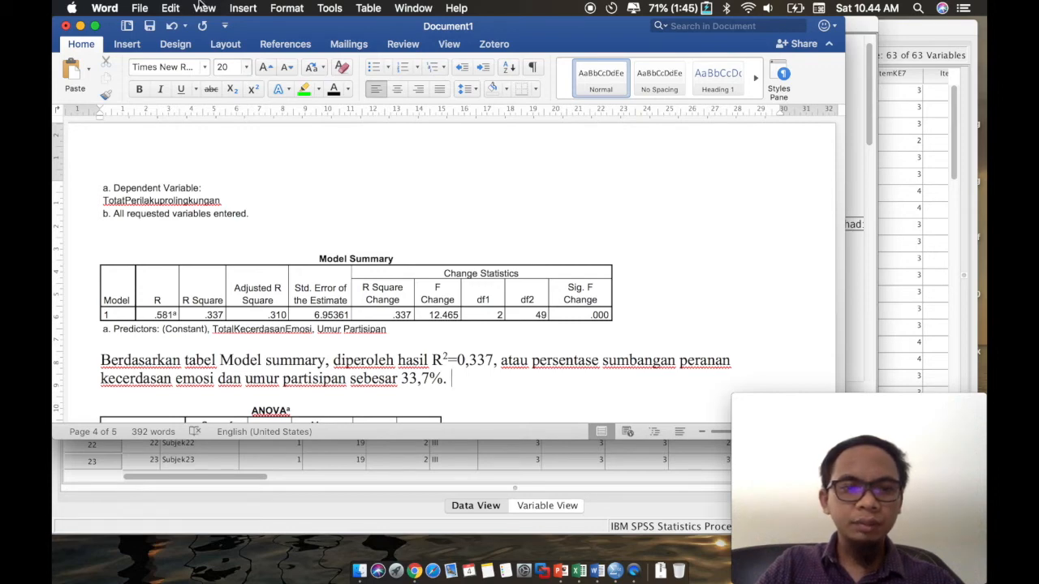
# - Examine the regression and residual degrees of freedom in the ANOVA table
pyautogui.scroll(-3, 314, 289)
pyautogui.scroll(-5, 314, 290)
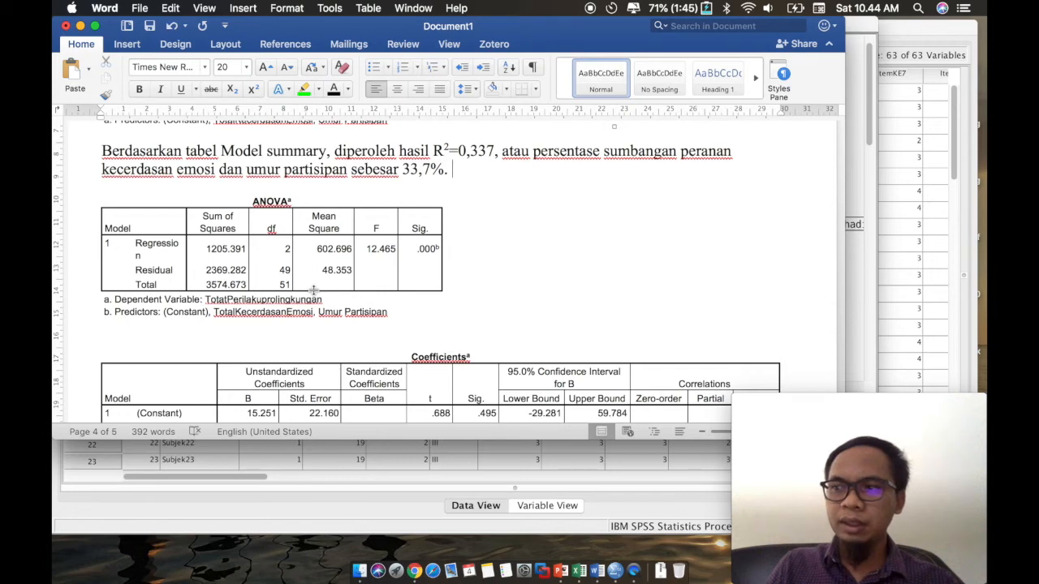
pyautogui.doubleClick(284, 249)
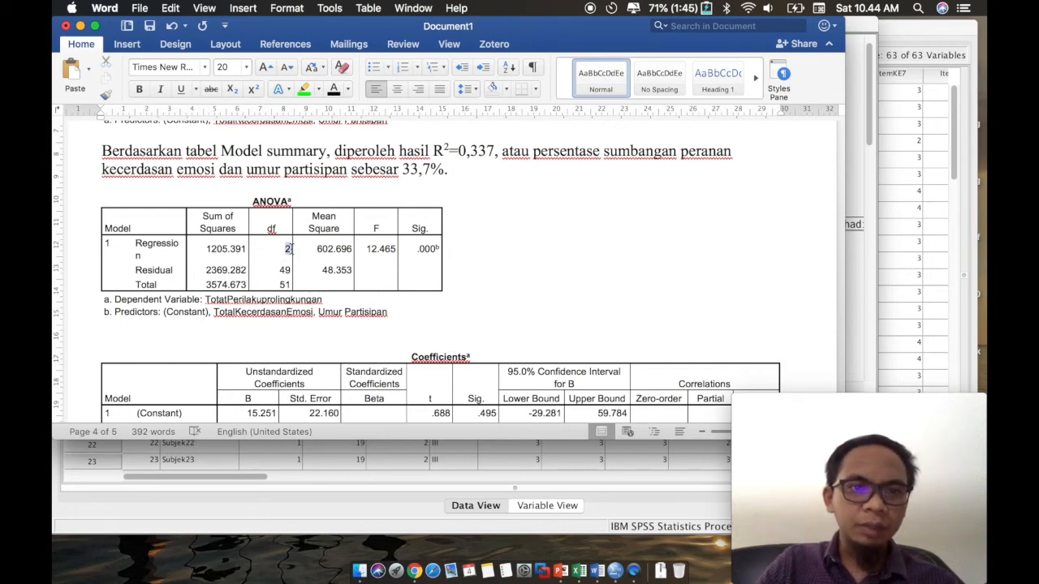
pyautogui.doubleClick(284, 270)
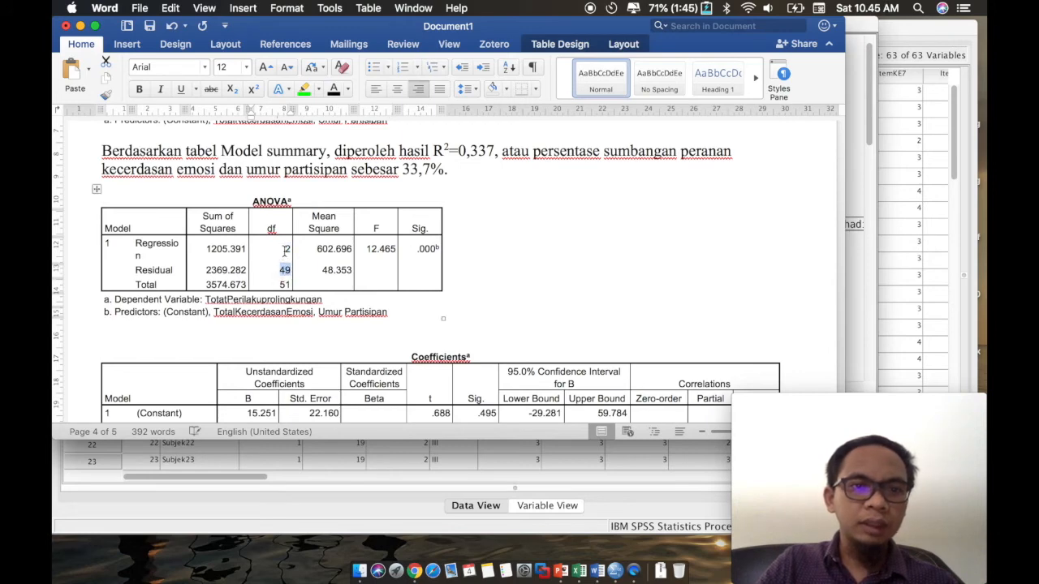
pyautogui.doubleClick(285, 249)
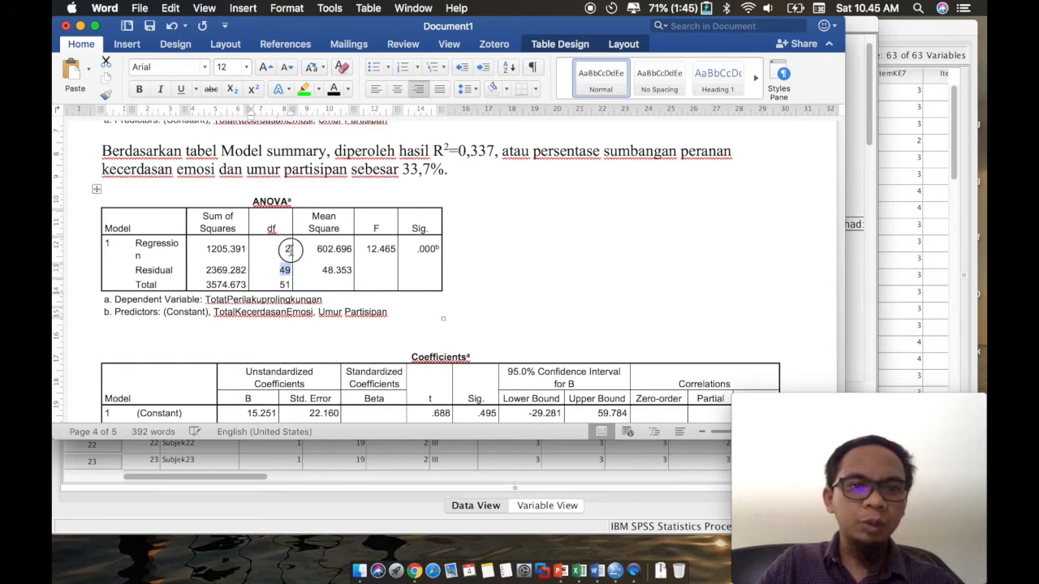
pyautogui.doubleClick(284, 269)
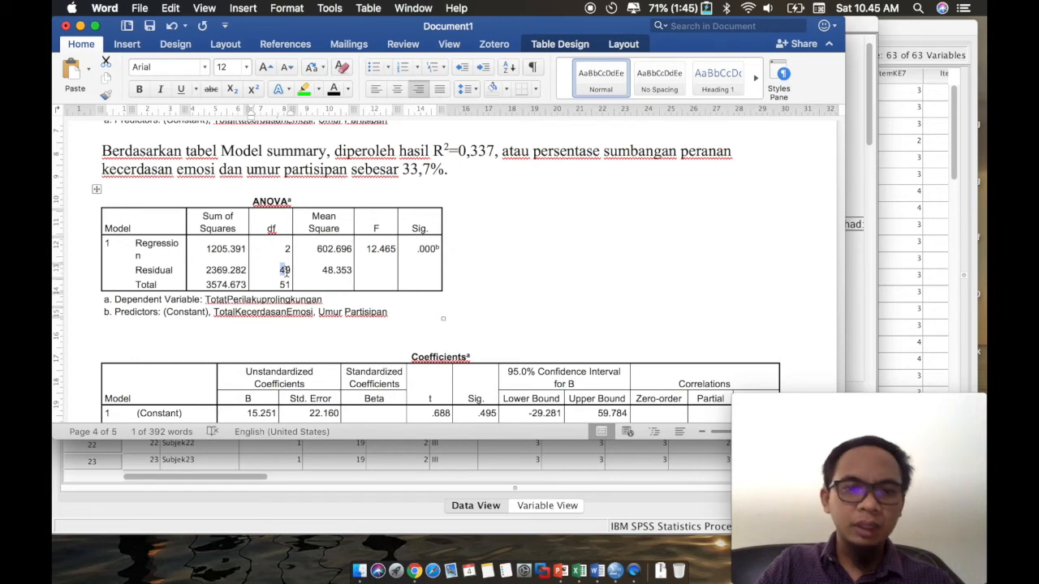
# - Highlight the F and Sig. values in the ANOVA table's Regression row in green
pyautogui.scroll(-2, 285, 273)
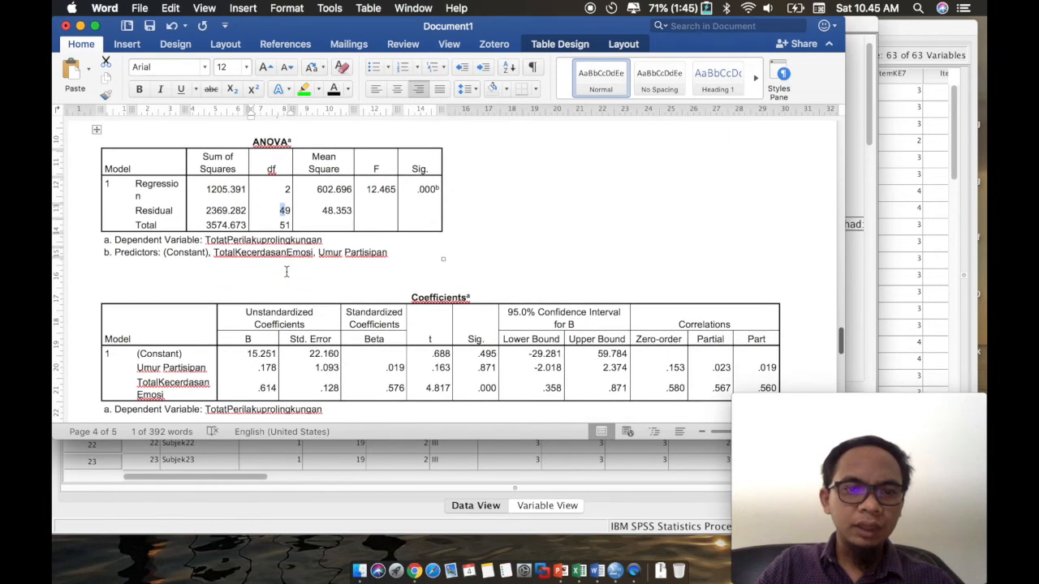
pyautogui.scroll(-2, 285, 272)
pyautogui.scroll(1, 286, 272)
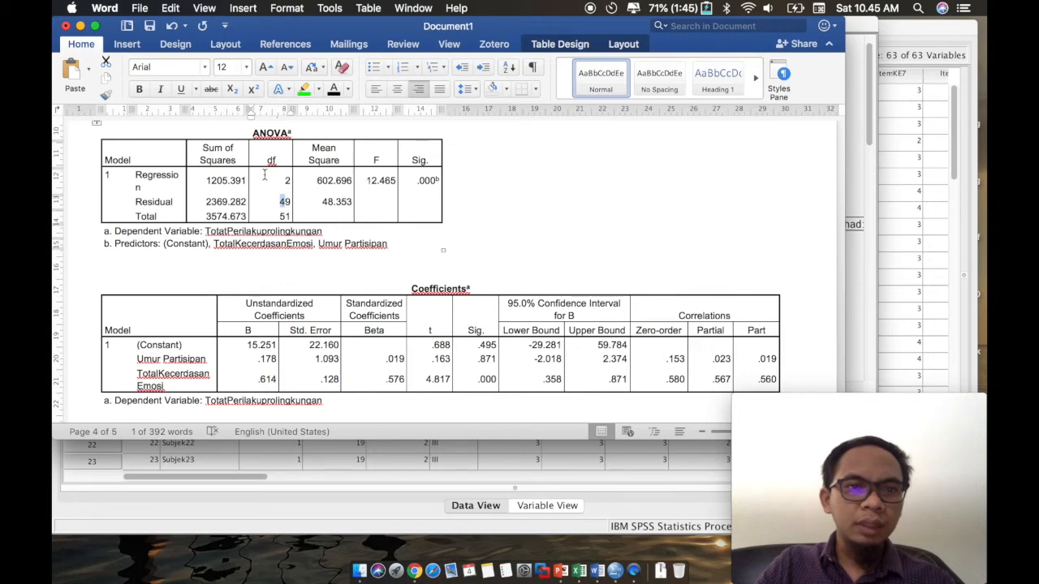
pyautogui.moveTo(381, 180); pyautogui.dragTo(424, 180)
pyautogui.click(304, 88)
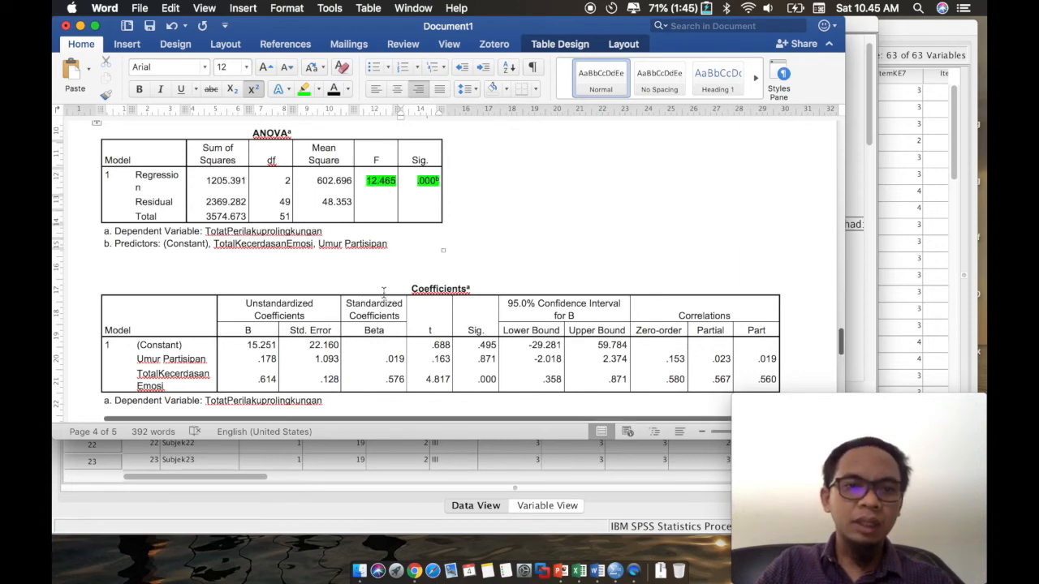
# - Set the font colour of the Umur Partisipan Sig. value in the Coefficients table to red
pyautogui.scroll(-2, 389, 276)
pyautogui.scroll(-1, 383, 292)
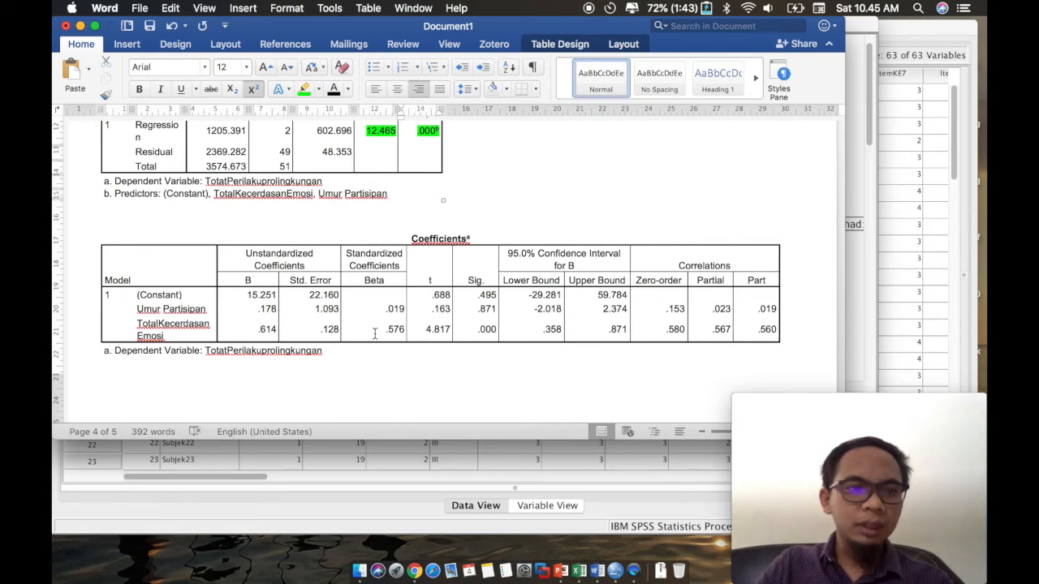
pyautogui.moveTo(384, 328); pyautogui.dragTo(400, 329)
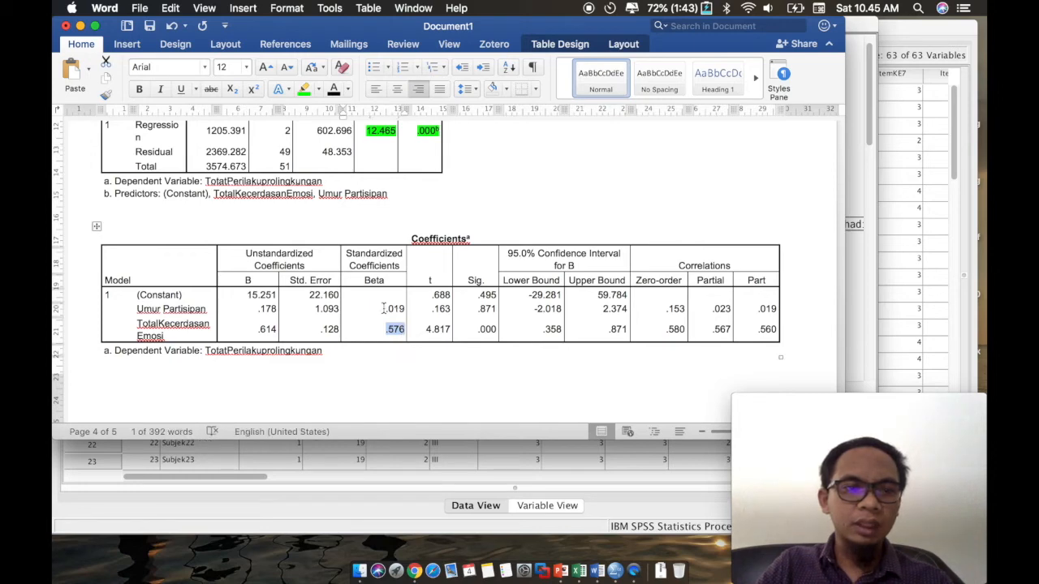
pyautogui.moveTo(486, 309); pyautogui.dragTo(496, 309)
pyautogui.click(322, 90)
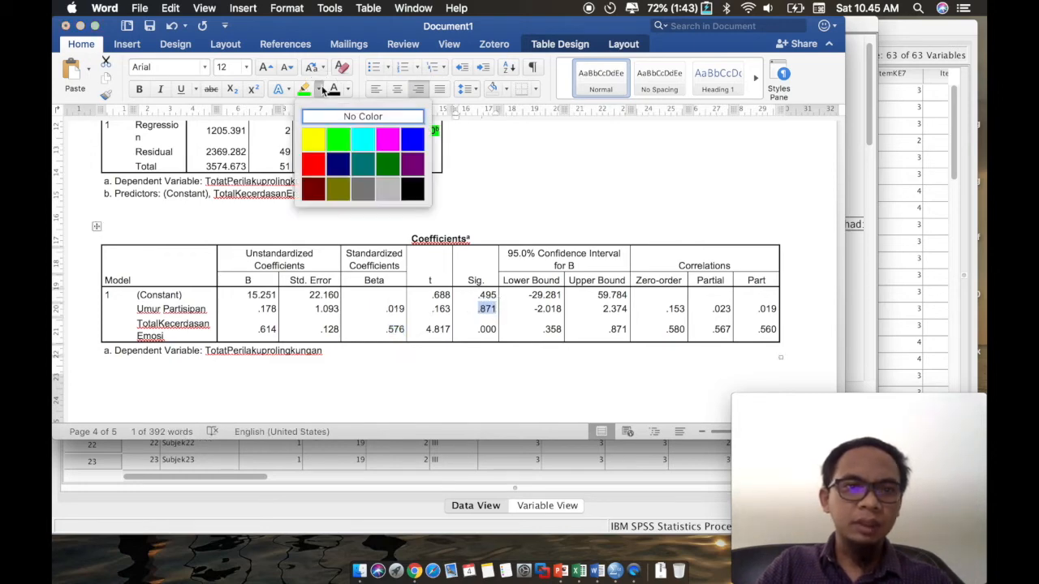
pyautogui.click(350, 90)
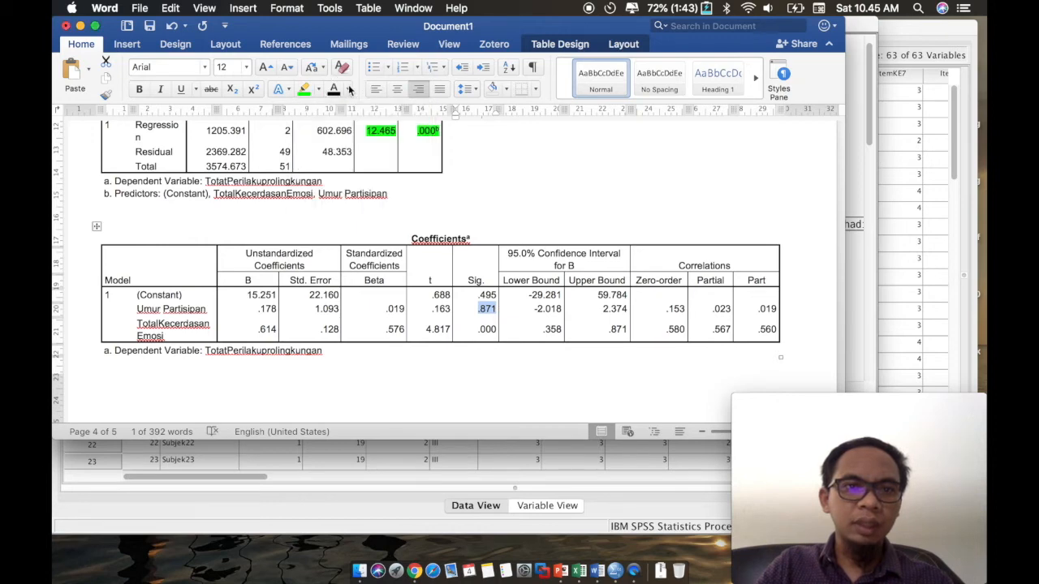
pyautogui.click(349, 90)
pyautogui.click(350, 254)
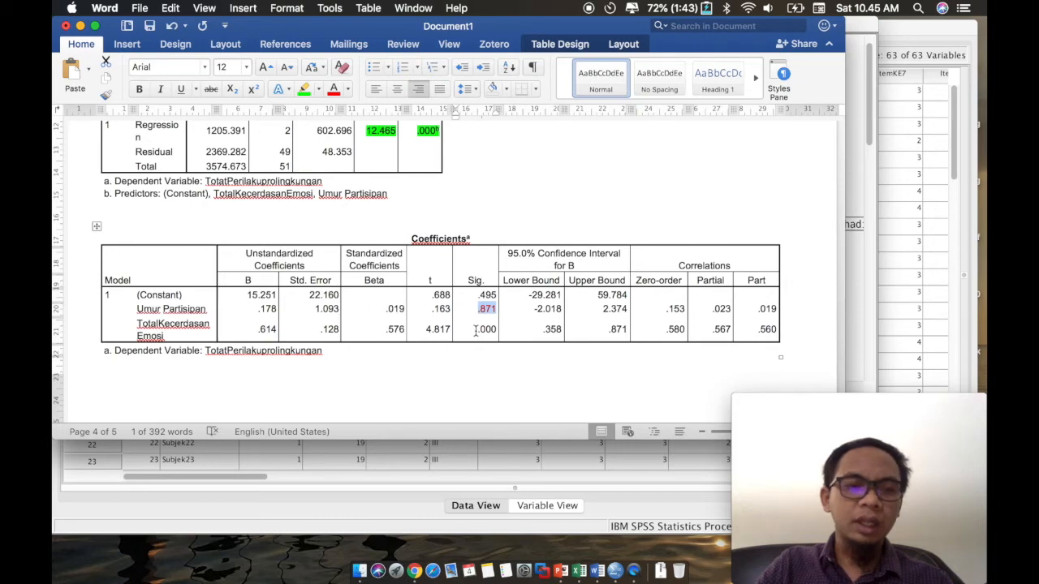
# - Highlight the TotalKecerdasanEmosi Sig. value in the Coefficients table in green and place the cursor beneath that table
pyautogui.moveTo(476, 330); pyautogui.dragTo(498, 329)
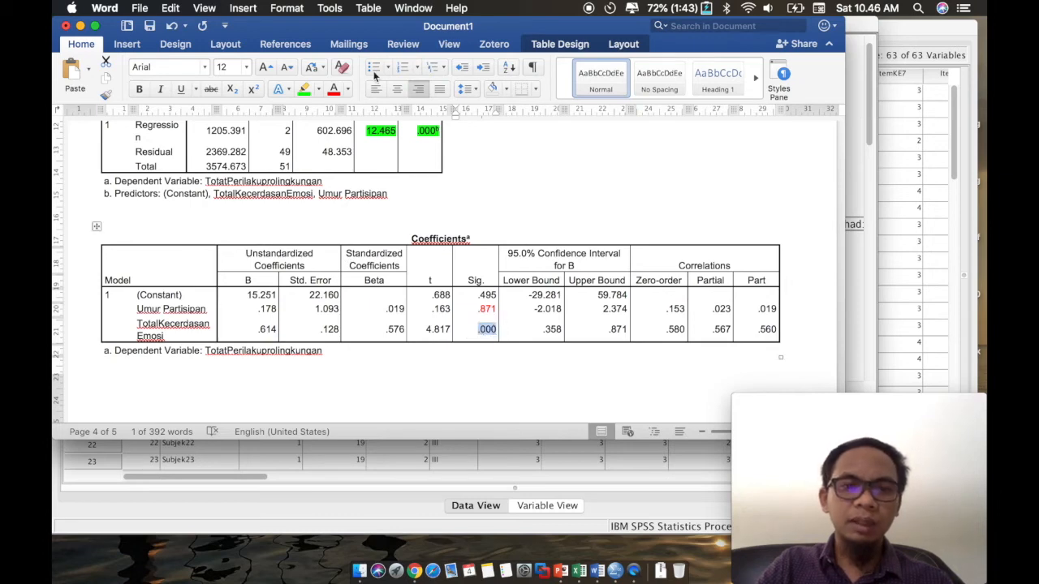
pyautogui.click(305, 90)
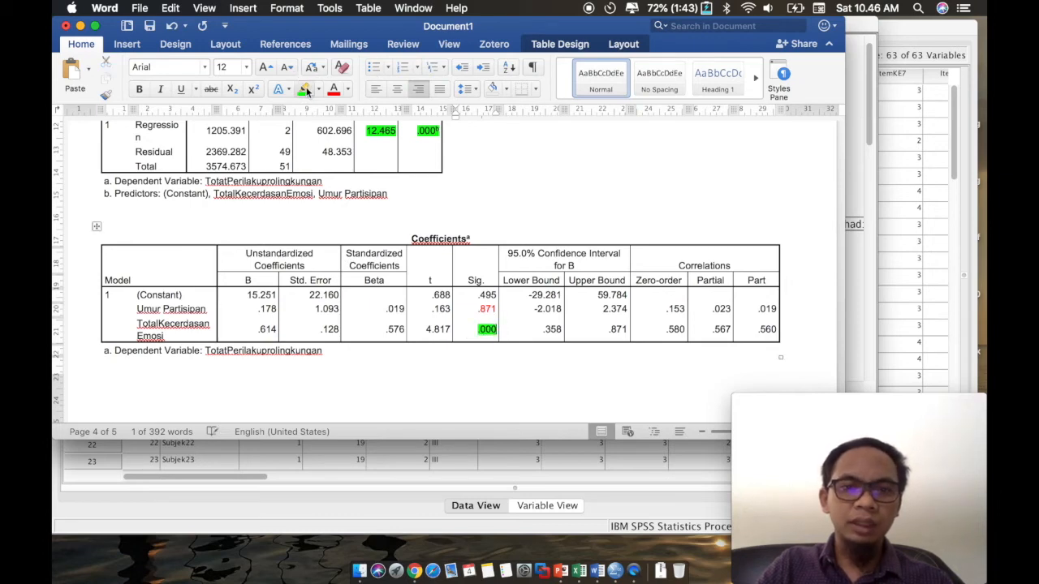
pyautogui.click(220, 392)
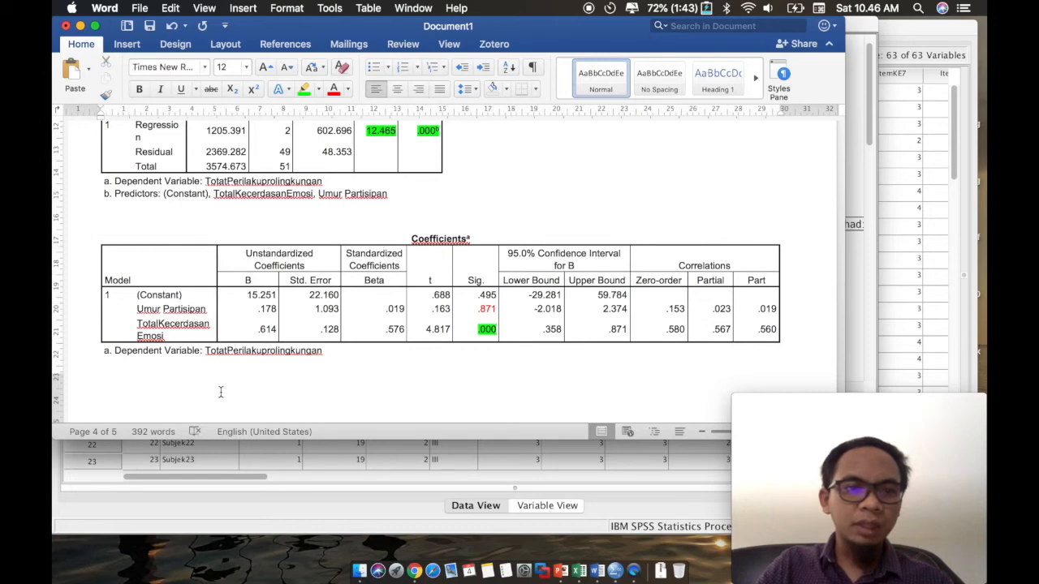
pyautogui.scroll(2, 223, 270)
pyautogui.scroll(-5, 223, 270)
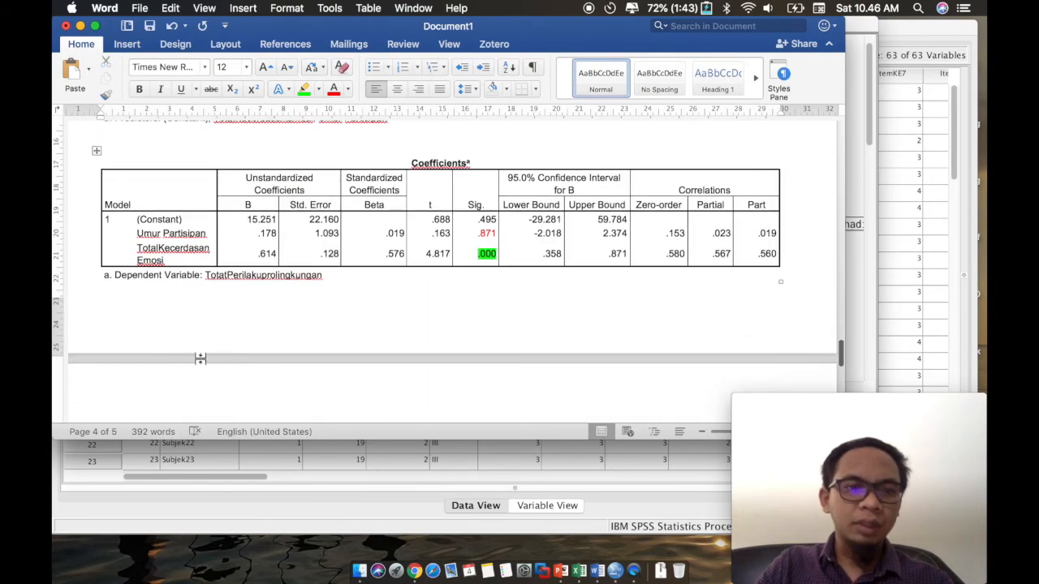
# - Add the heading "HASIL PELAPORAN FORMAT APA" on the line beneath the Coefficients table
pyautogui.doubleClick(199, 358)
pyautogui.scroll(4, 200, 322)
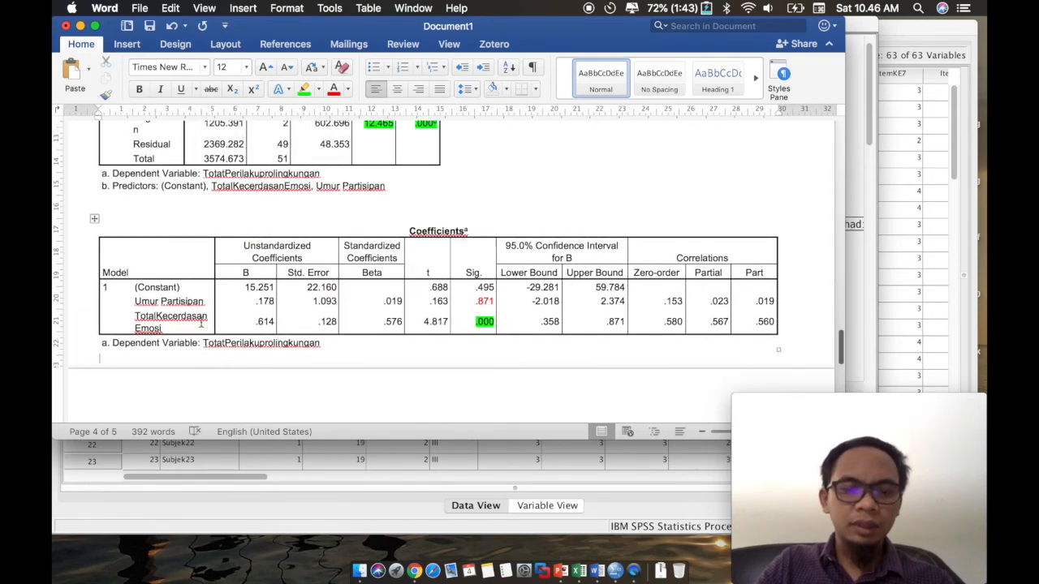
pyautogui.write('HASIL P')
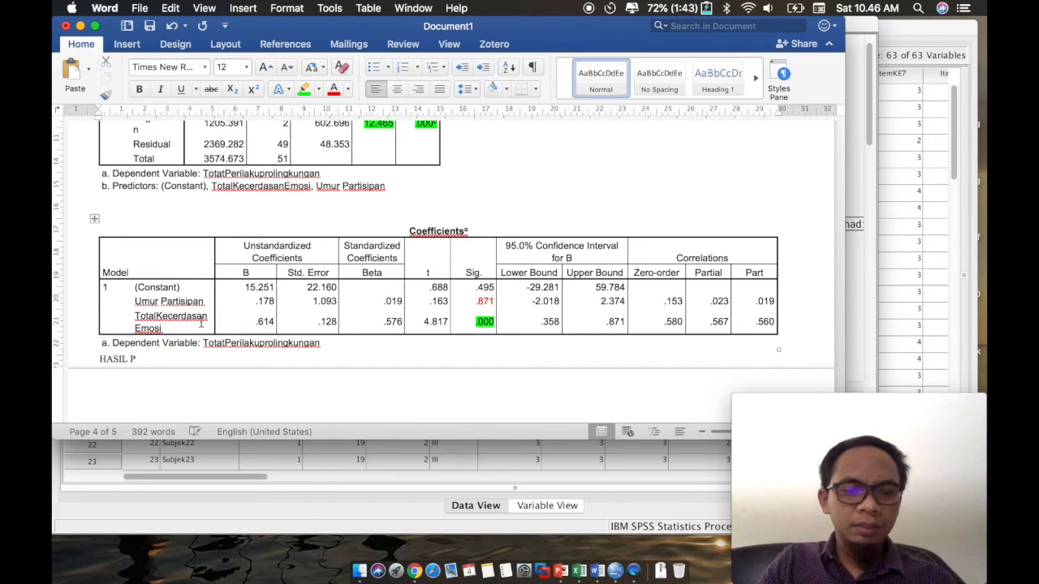
pyautogui.write('ELAPORAN ')
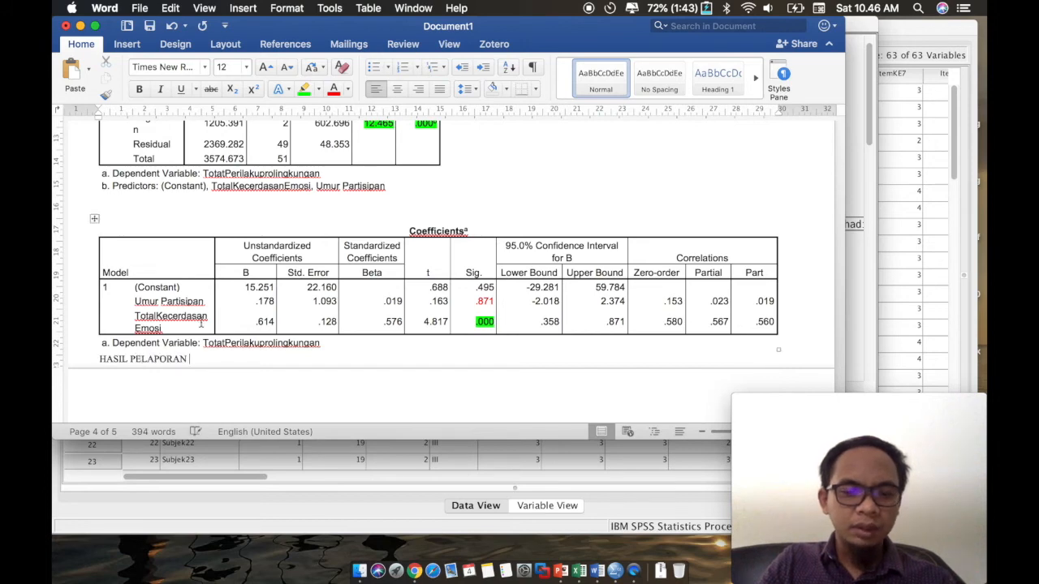
pyautogui.write('FORMAGT APA')
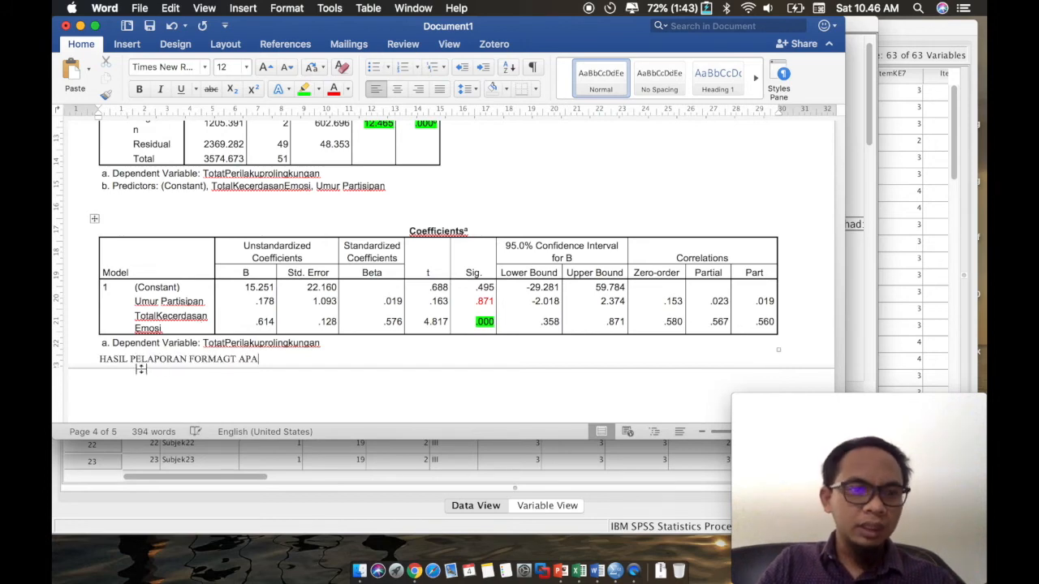
# - Enlarge the HASIL PELAPORAN FORMAT APA heading to 18 pt and end it with a colon
pyautogui.click(259, 358)
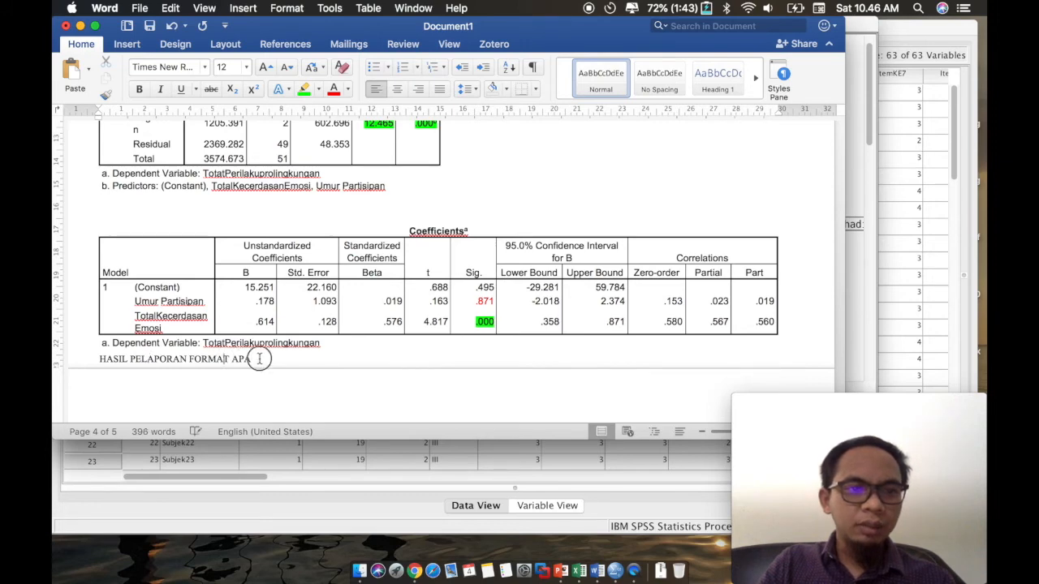
pyautogui.keyDown('shift'); pyautogui.click(110, 358); pyautogui.keyUp('shift')
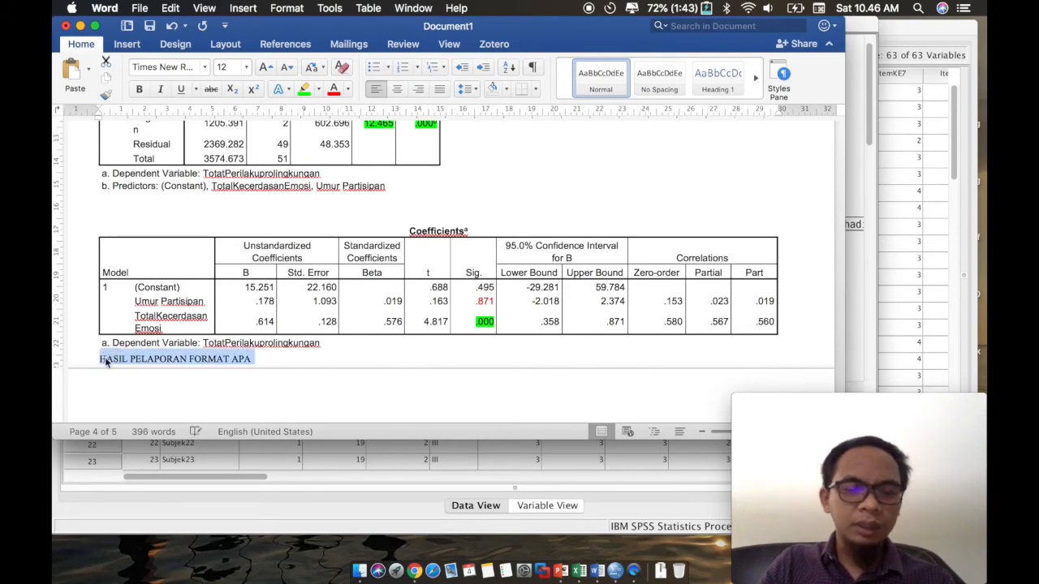
pyautogui.click(265, 69)
pyautogui.click(265, 69)
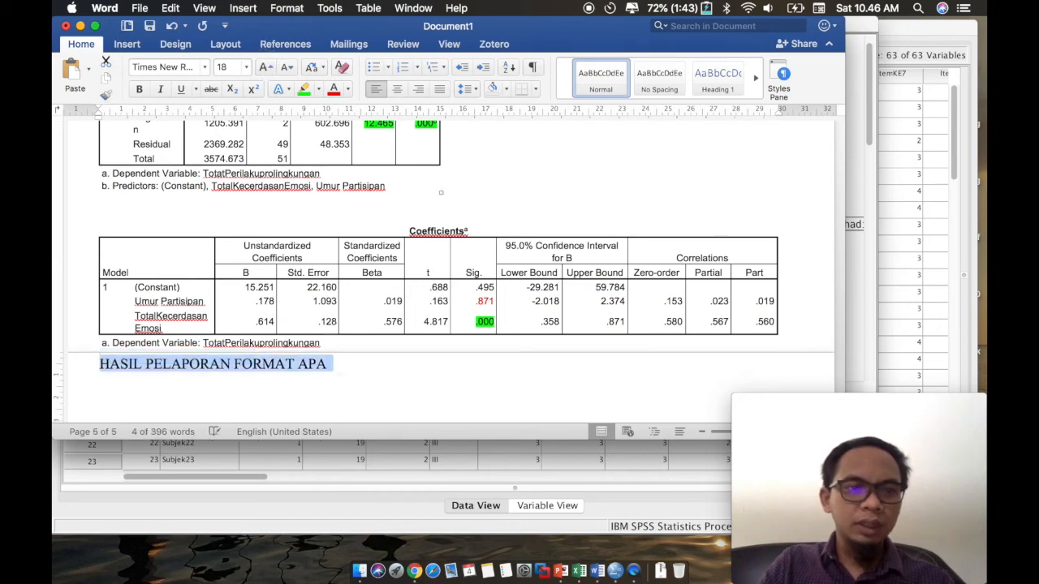
pyautogui.click(362, 380)
pyautogui.write(':')
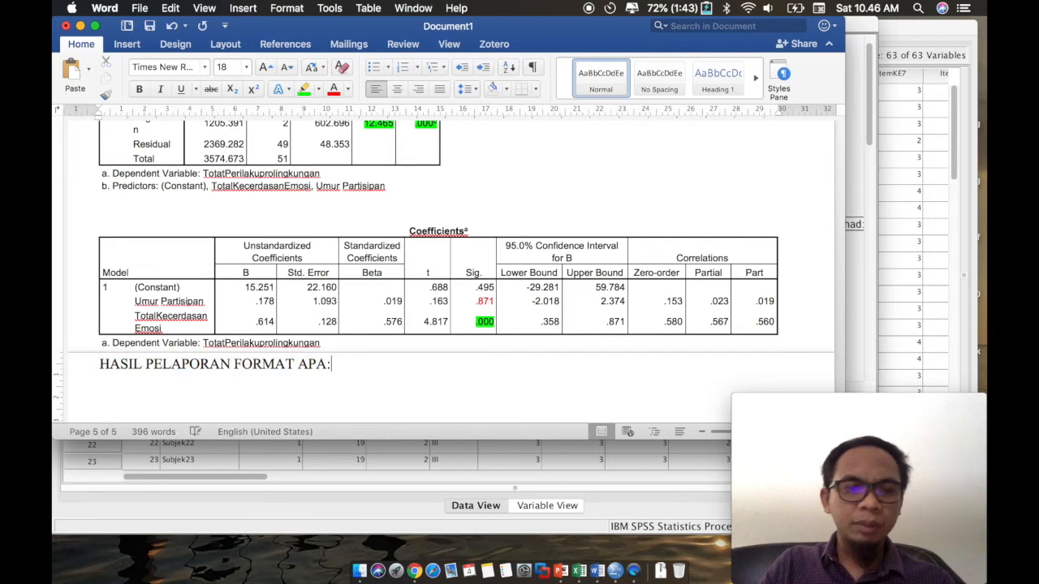
# - Set the font size to 20 on the line below the heading and write "Pada hasil uji regresi berganda, terbukti bahwa"
pyautogui.click(264, 68)
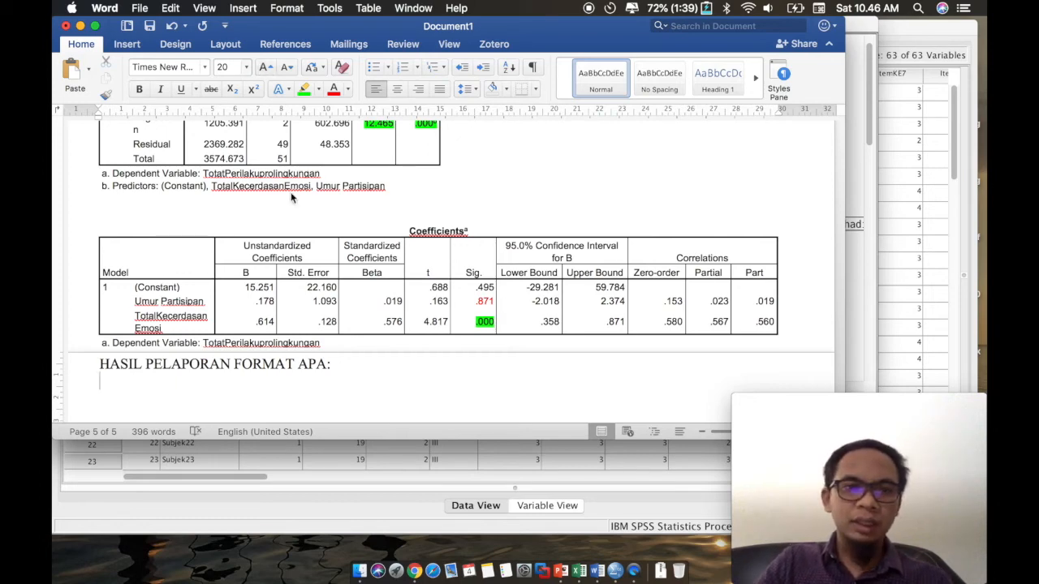
pyautogui.scroll(1, 291, 195)
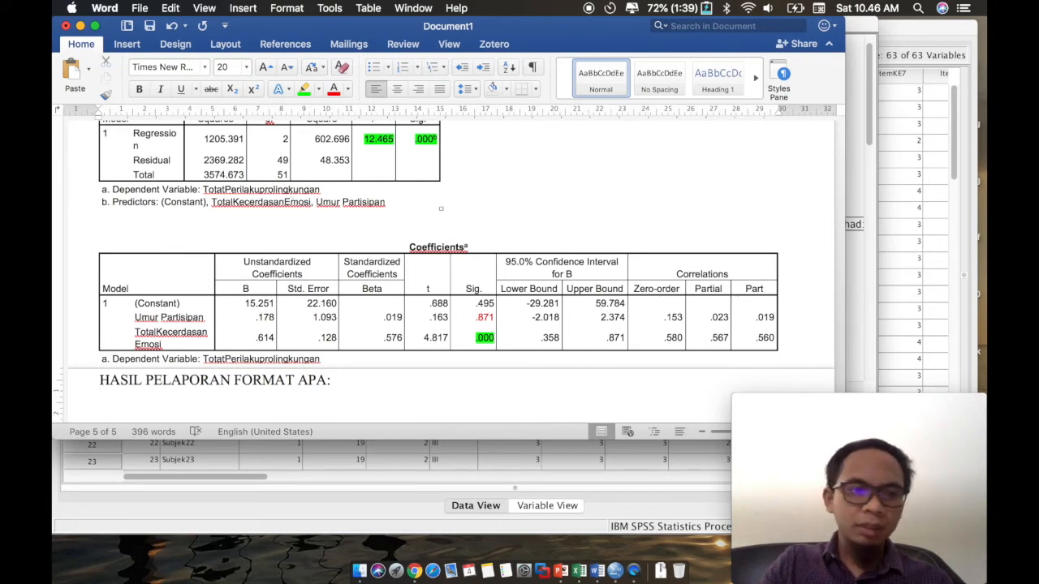
pyautogui.write('Pada has')
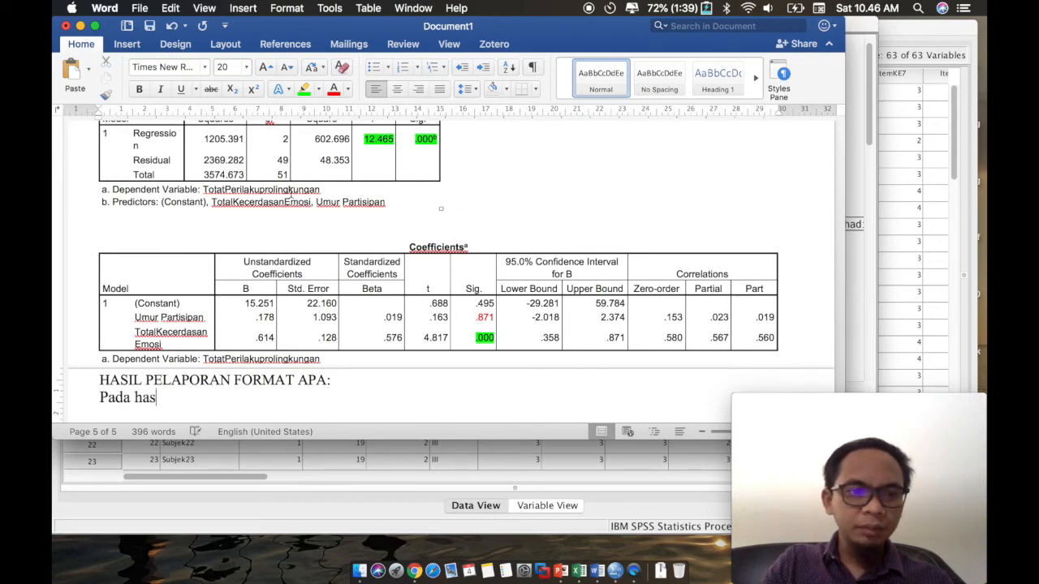
pyautogui.write('il uji r')
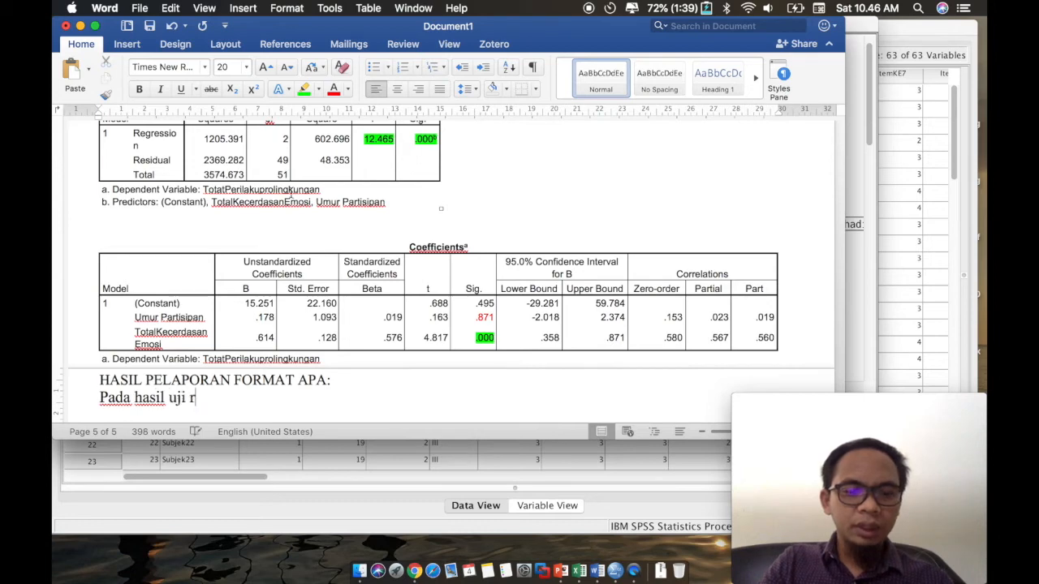
pyautogui.write('egresi ')
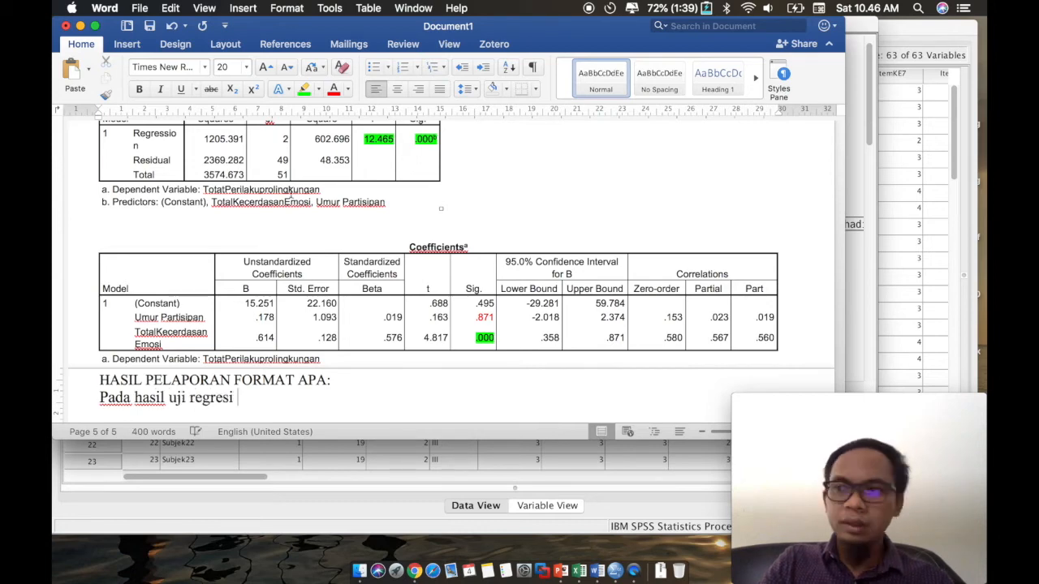
pyautogui.write('berganda, ')
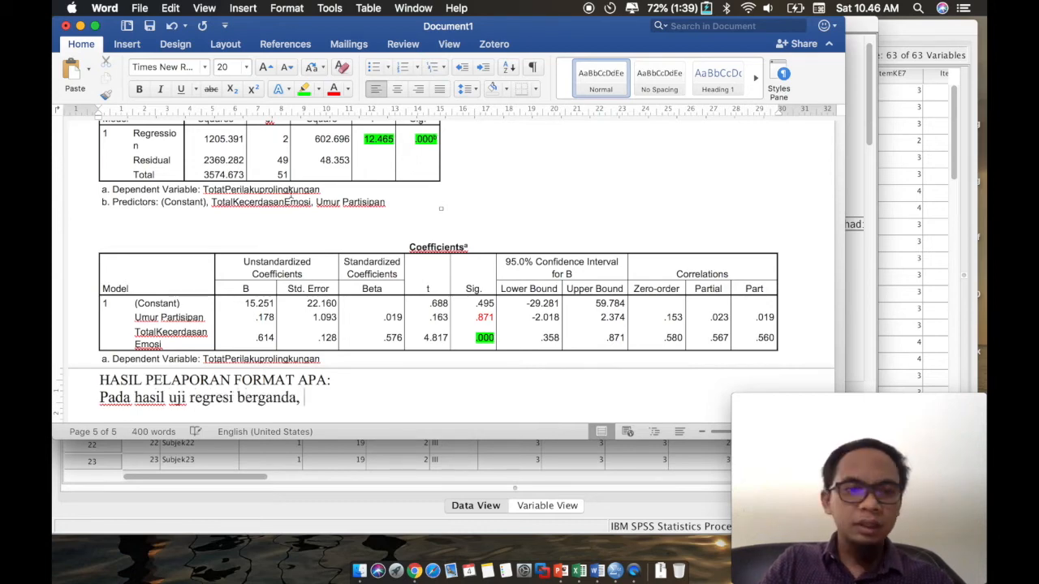
pyautogui.write('terb')
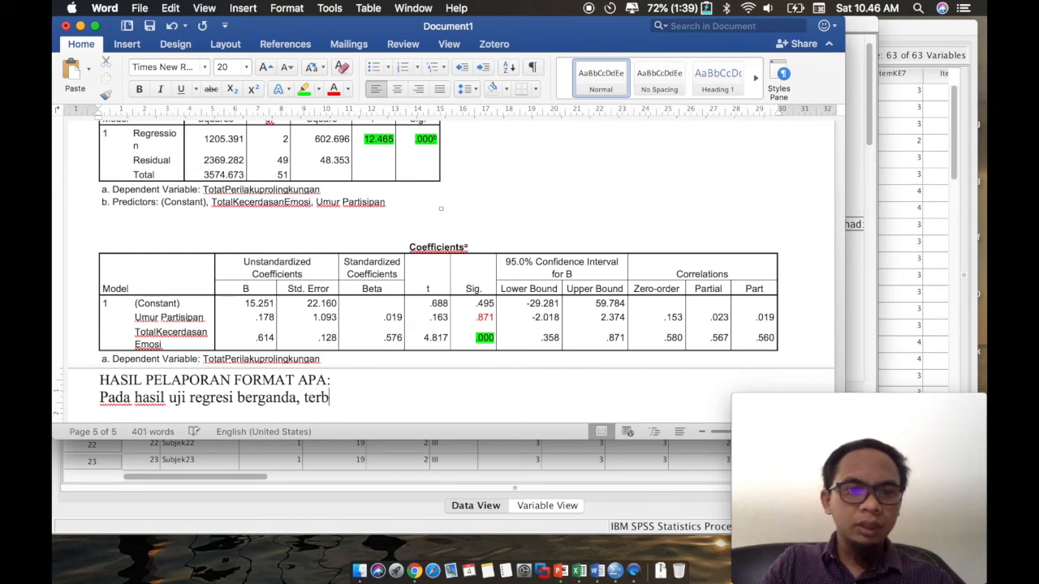
pyautogui.write('ukti bahwa')
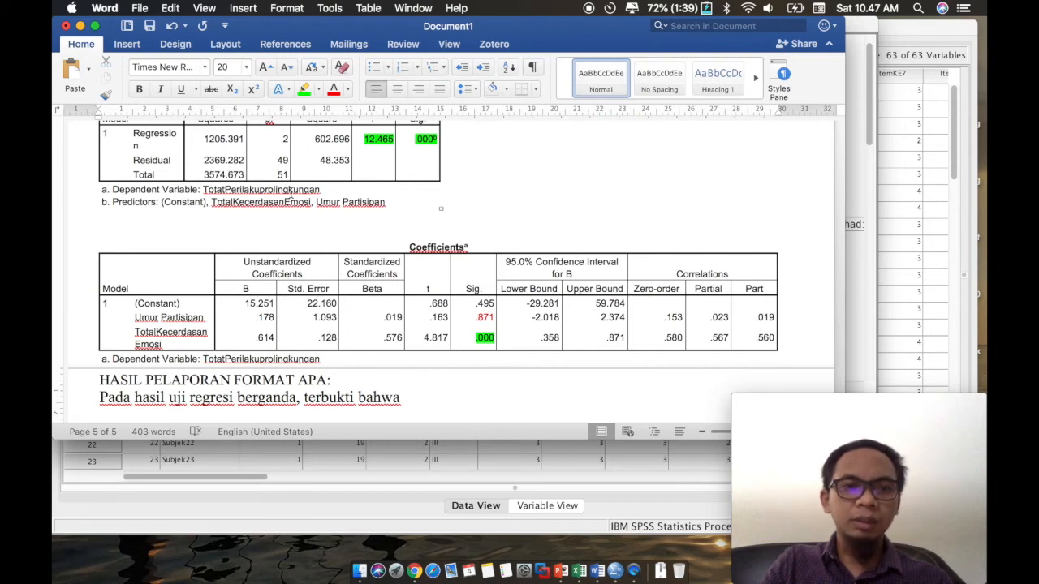
# - Continue the sentence with "kecerdasan emosi dan umur partisipan secara bersama-sama memprediksi perilaku pro-lingkungan" and an opening parenthesis
pyautogui.write('k')
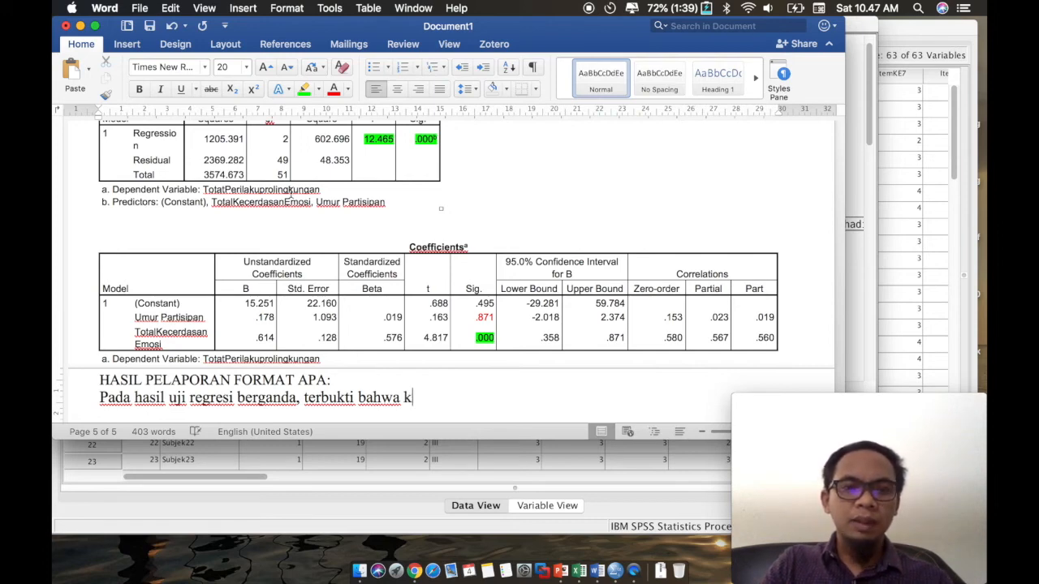
pyautogui.write('ecerdas')
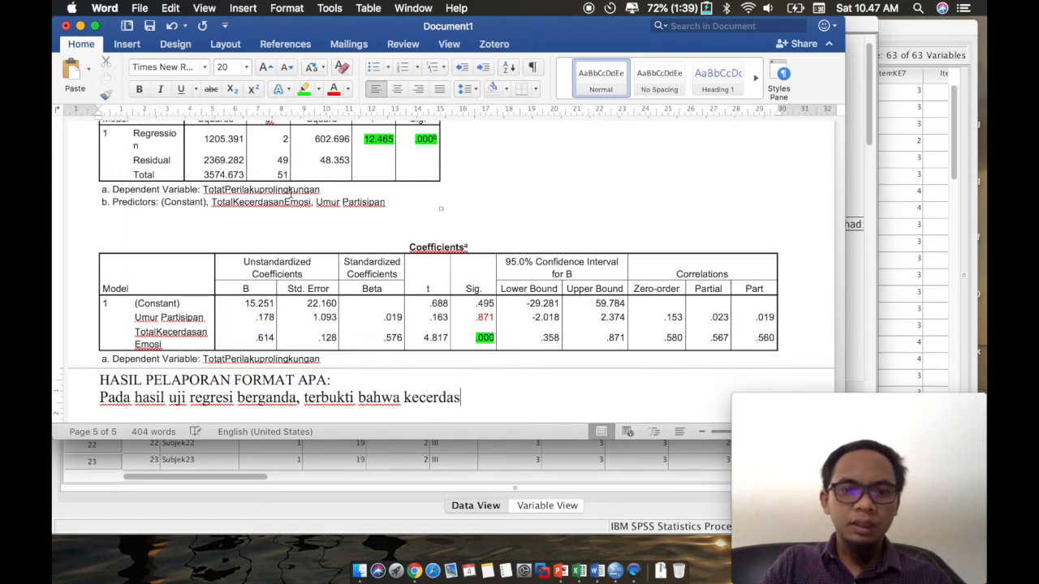
pyautogui.write('an emosi dan ')
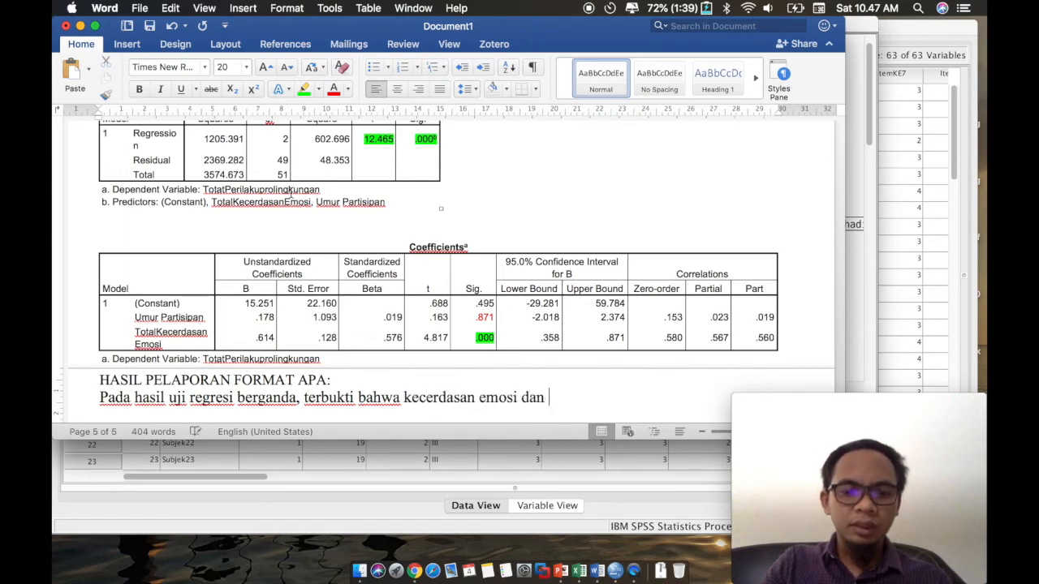
pyautogui.write('umur partisipan ')
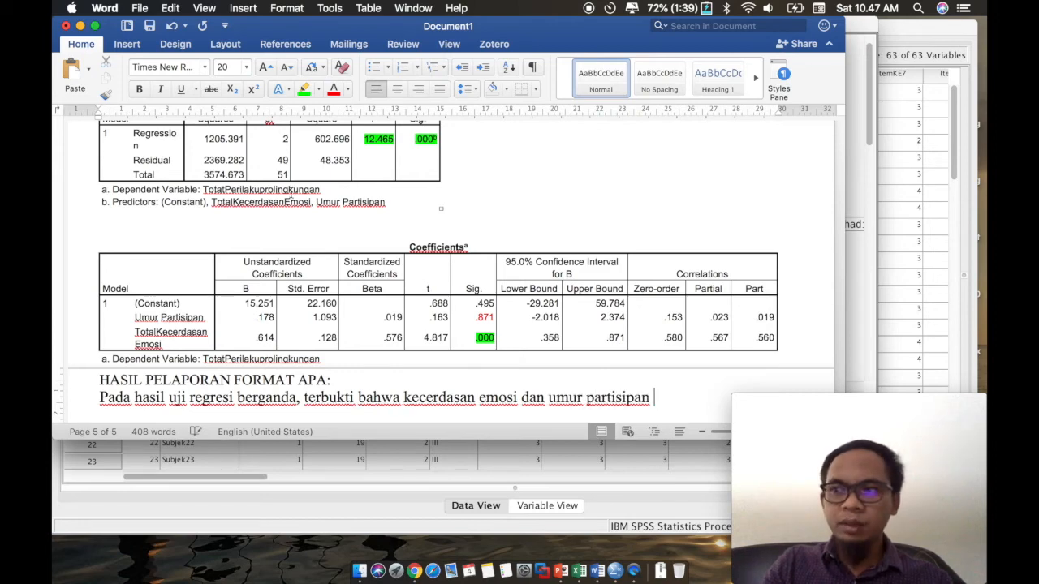
pyautogui.write('seca')
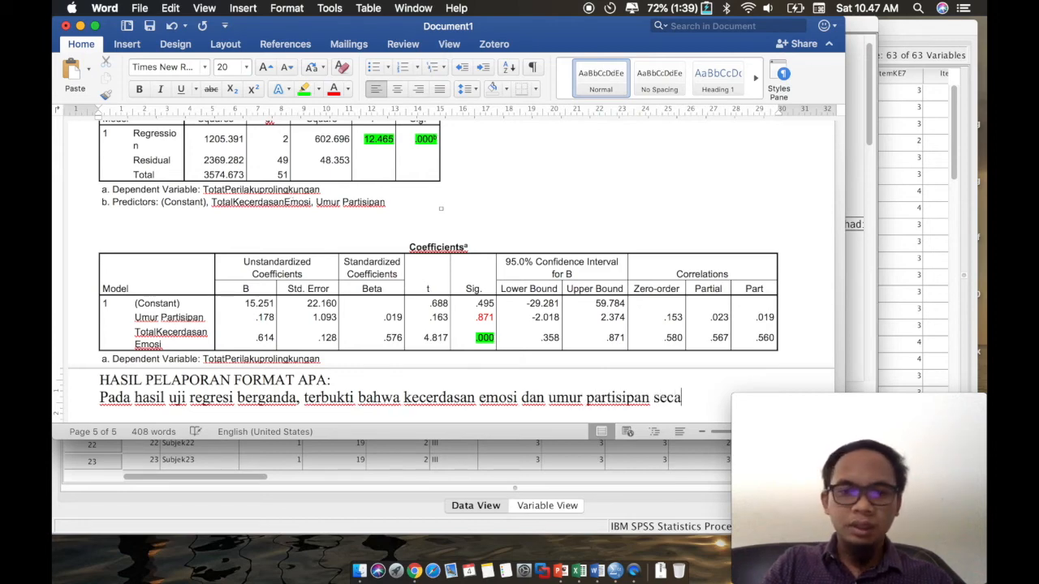
pyautogui.write('ra bersama-sama')
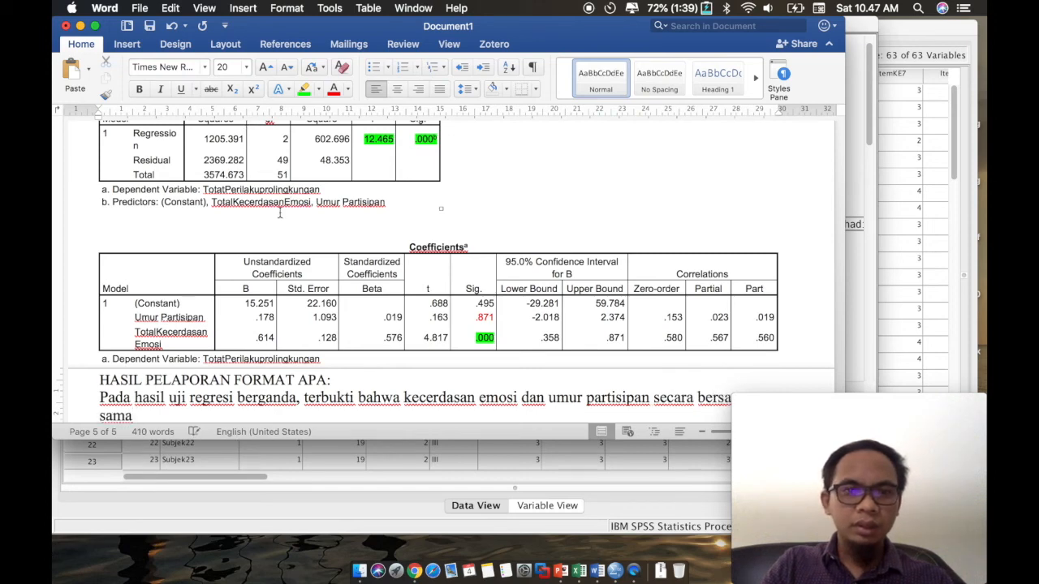
pyautogui.press('Return')
pyautogui.write('memprediksi ')
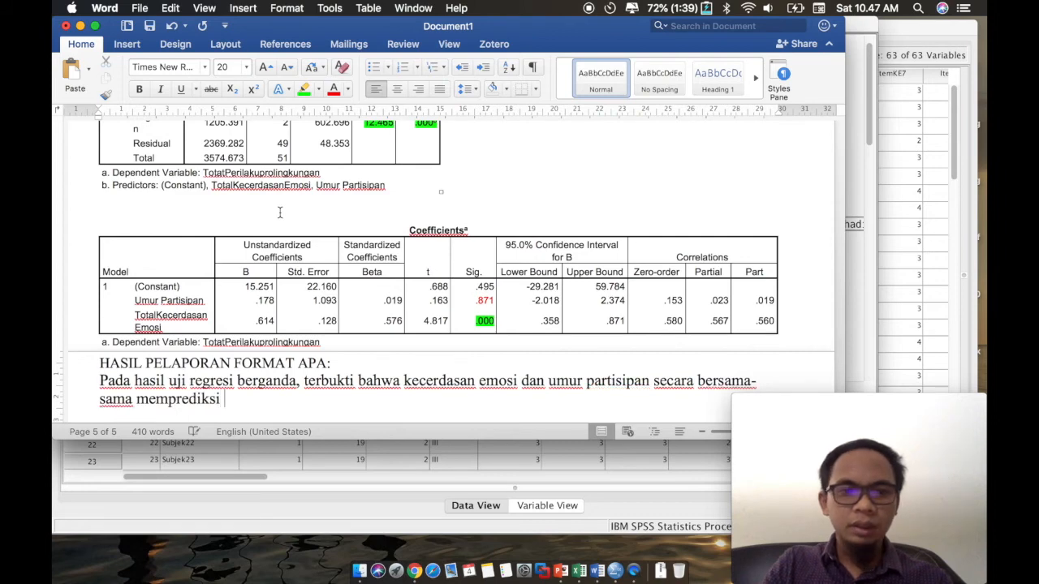
pyautogui.write('perilaku pro-')
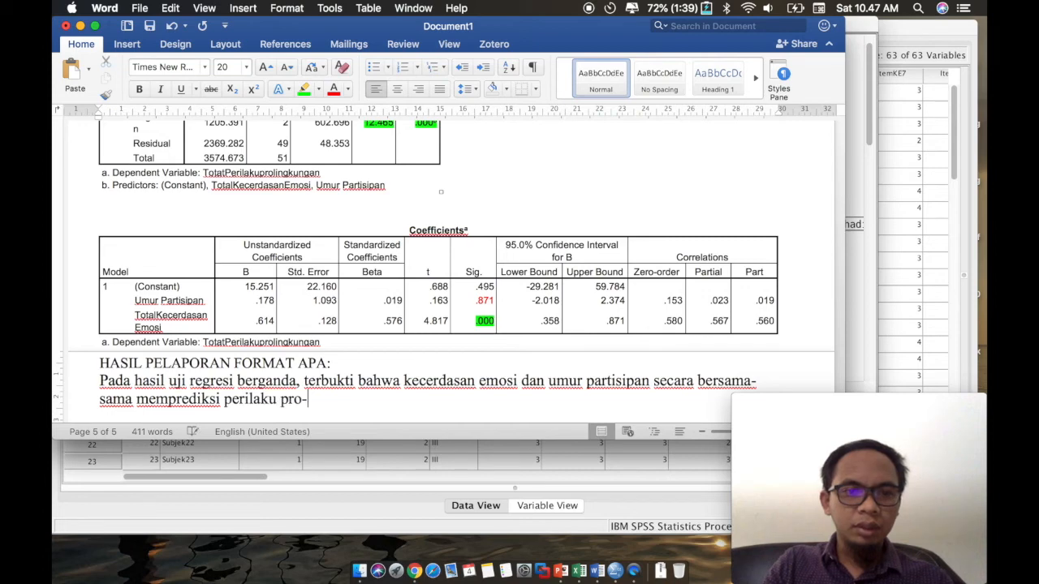
pyautogui.write('lingkungan (')
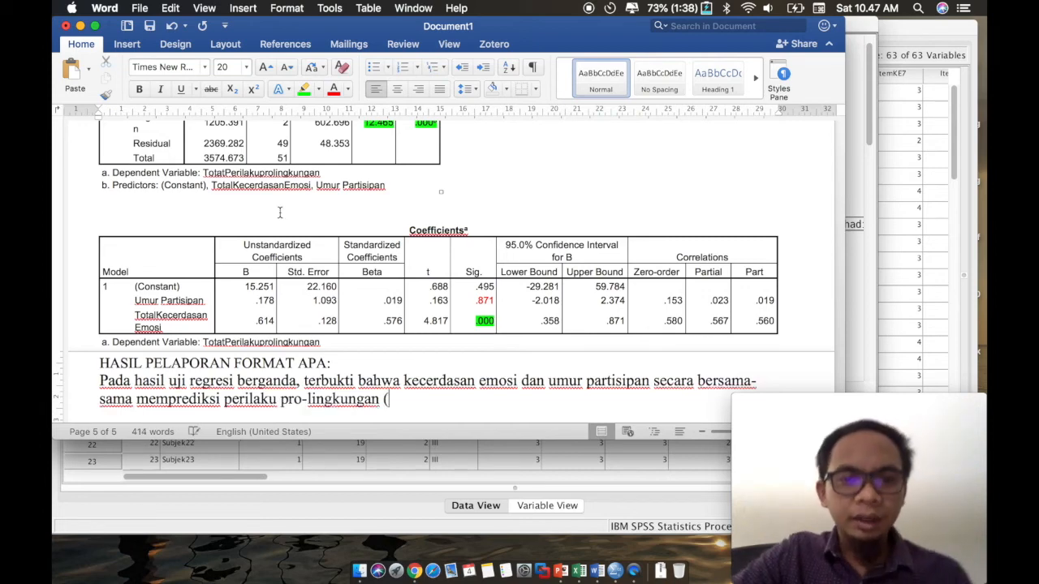
# - Report the F statistic's degrees of freedom inside the parenthesis as "F(2, 49)"
pyautogui.write('F(')
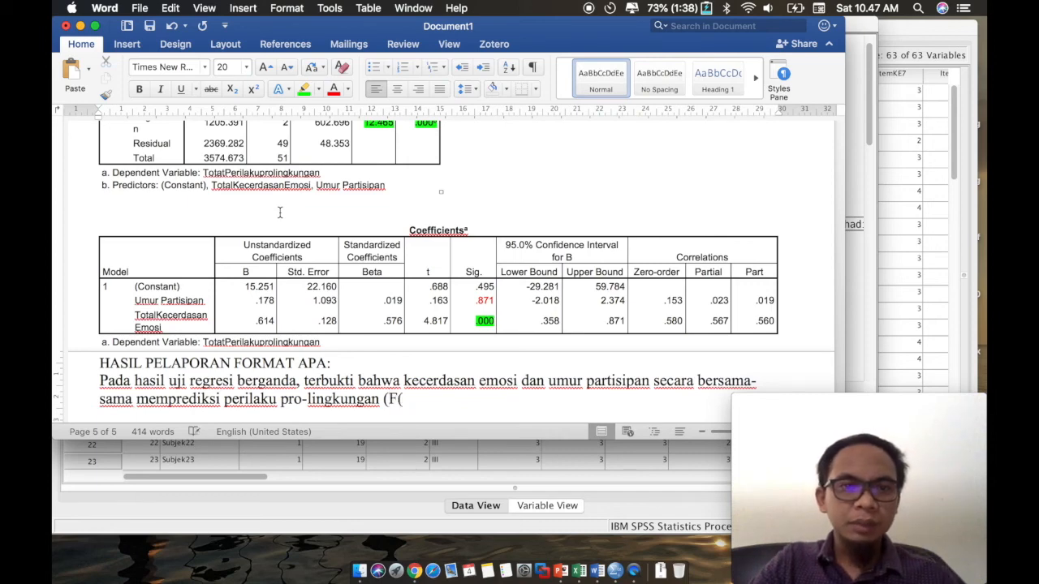
pyautogui.scroll(1, 279, 212)
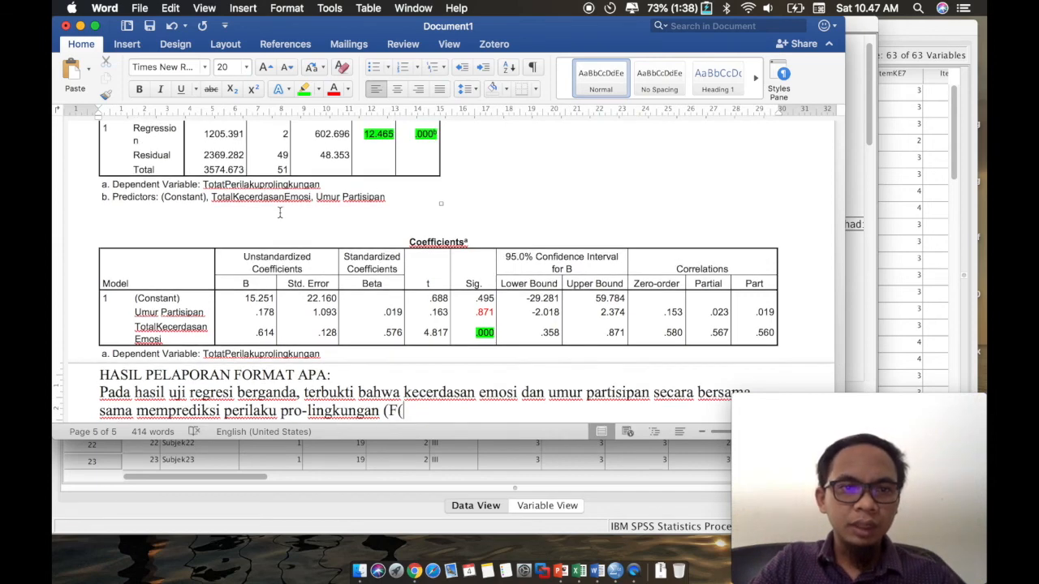
pyautogui.write('(df')
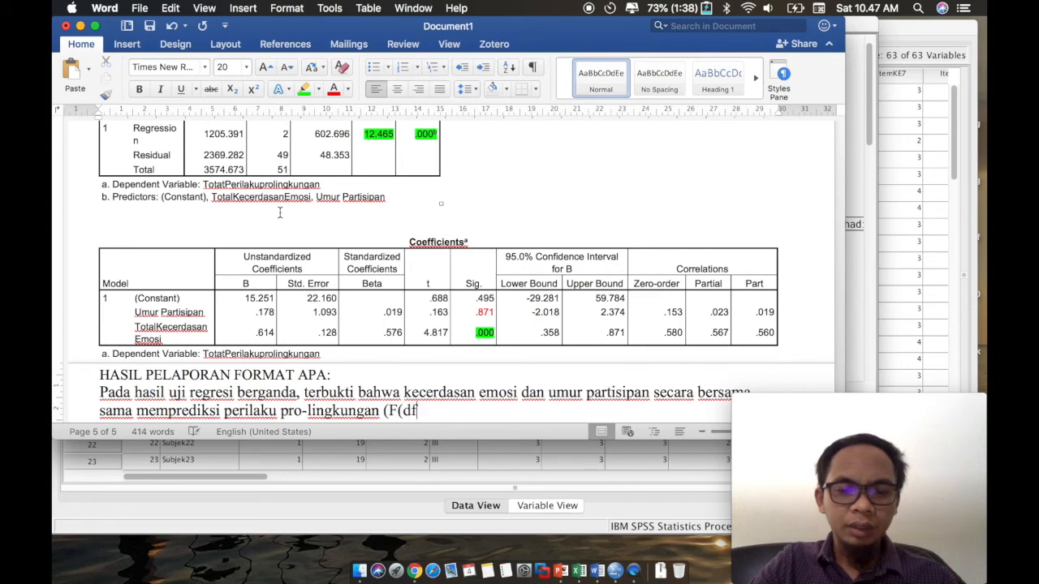
pyautogui.write('1=2')
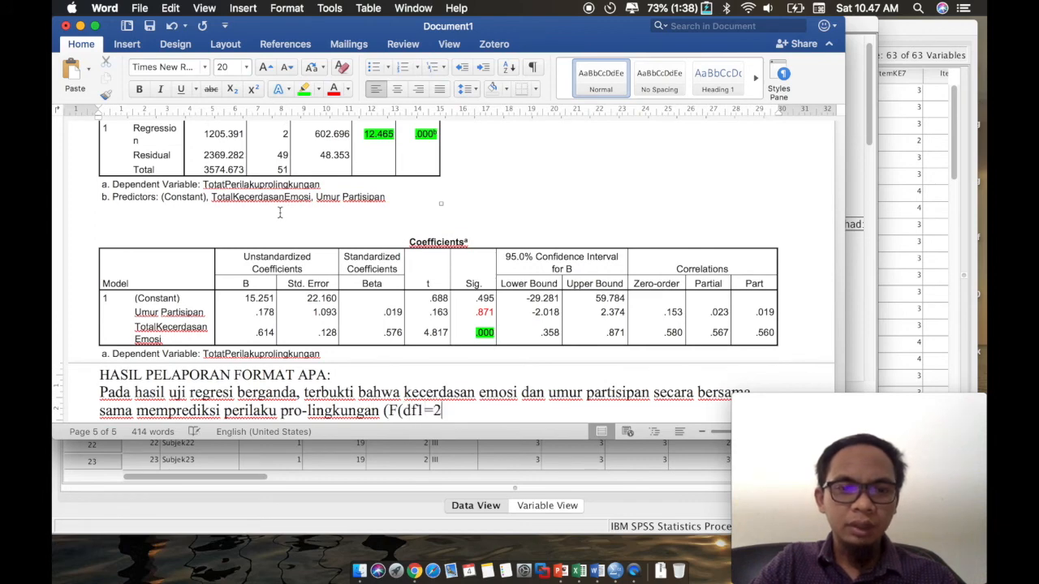
pyautogui.moveTo(403, 409); pyautogui.dragTo(430, 408)
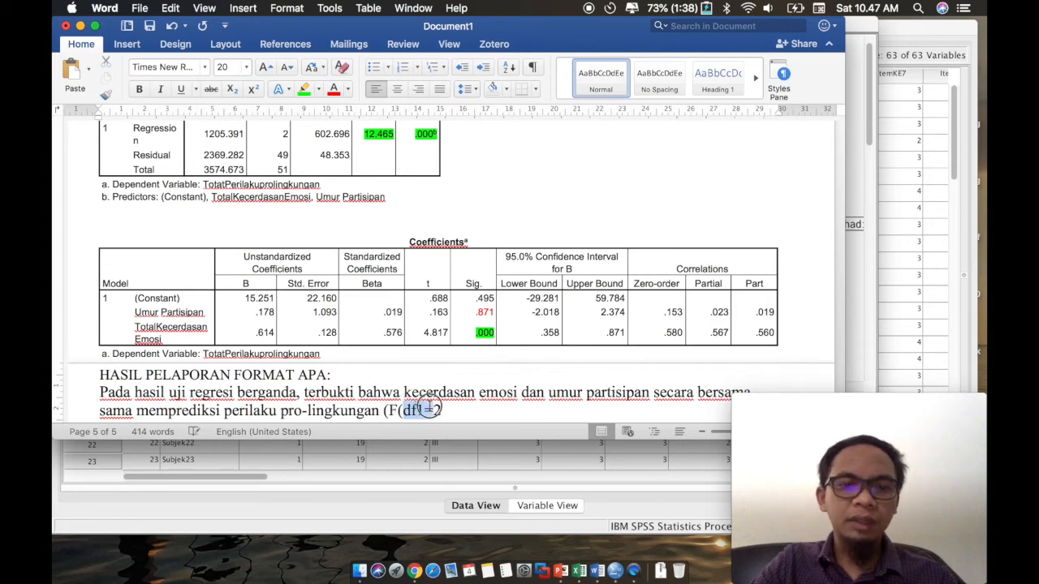
pyautogui.press('BackSpace')
pyautogui.click(434, 408)
pyautogui.write(', ')
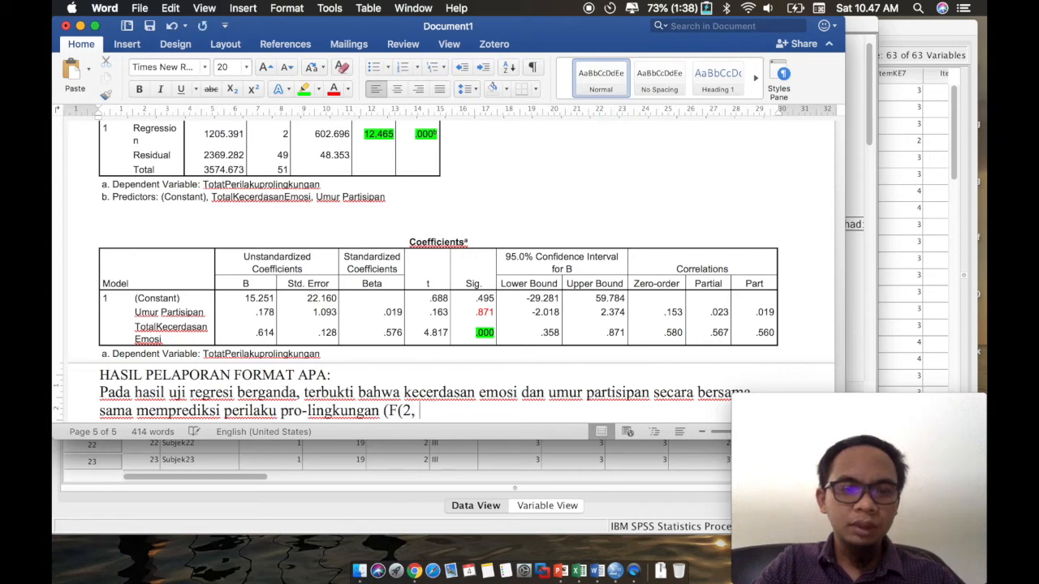
pyautogui.write('49)')
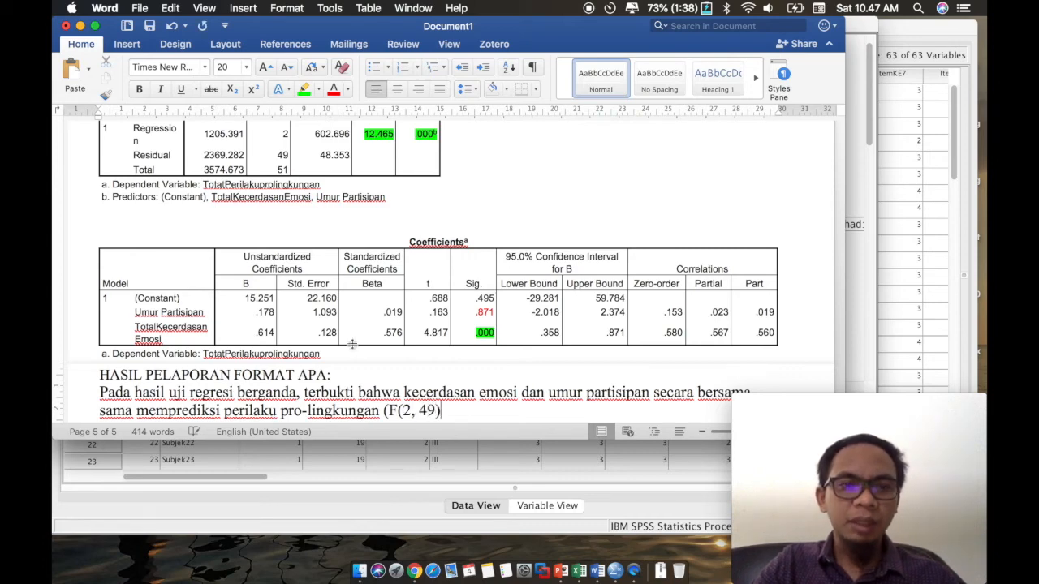
# - Highlight the Regression df value in the ANOVA table and the matching 2 in "F(2, 49)" in pink
pyautogui.doubleClick(285, 134)
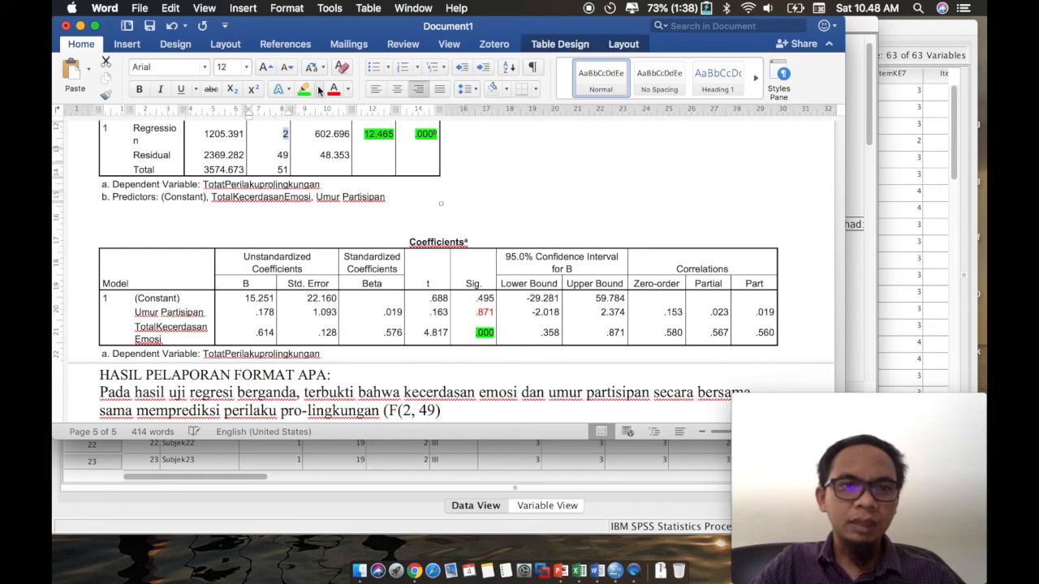
pyautogui.click(320, 90)
pyautogui.click(386, 139)
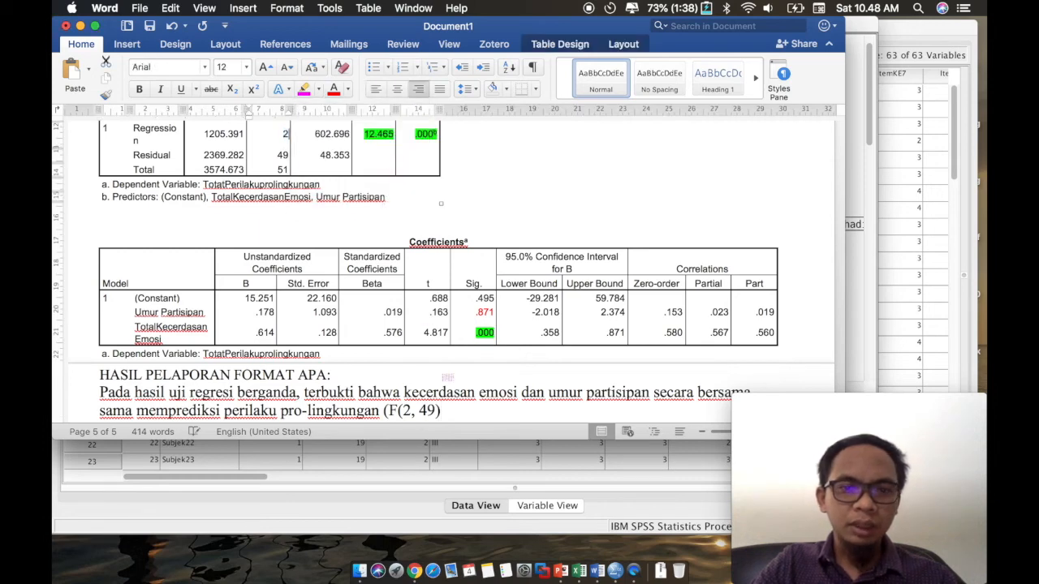
pyautogui.moveTo(407, 410); pyautogui.dragTo(409, 410)
pyautogui.click(303, 90)
# - Highlight the Residual df value in the ANOVA table and the matching 49 in "F(2, 49)" in turquoise
pyautogui.click(286, 154)
pyautogui.doubleClick(285, 155)
pyautogui.click(321, 89)
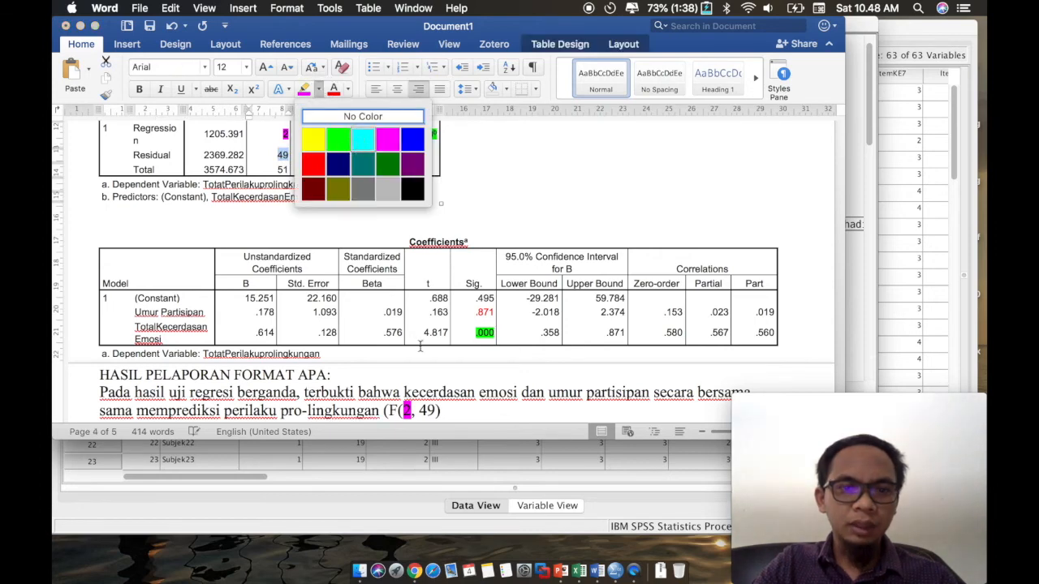
pyautogui.click(428, 409)
pyautogui.doubleClick(428, 409)
pyautogui.click(304, 90)
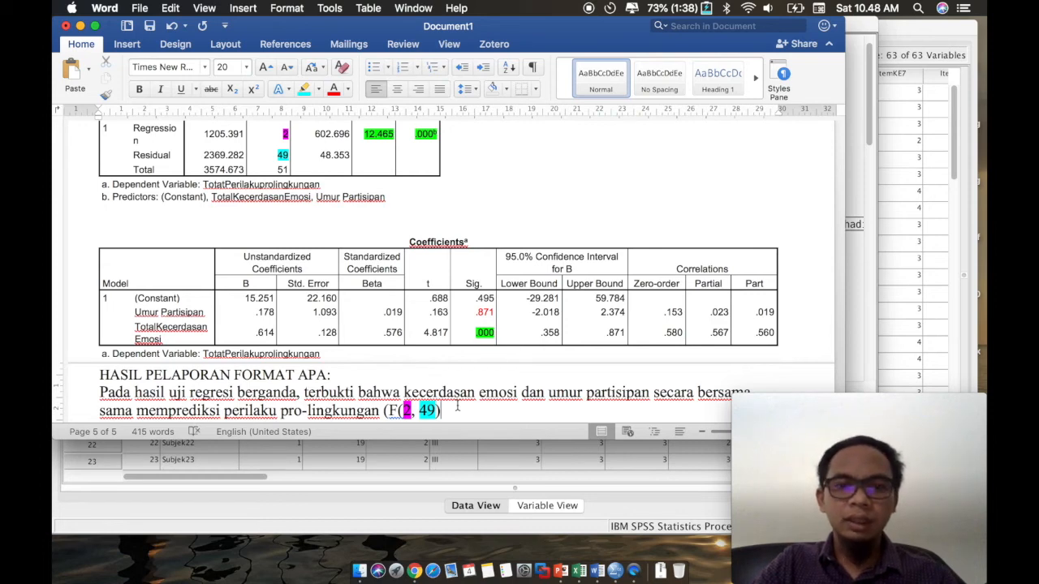
# - Complete the F-test result after "F(2, 49)" with "=12,465, p<0,05)"
pyautogui.write('=')
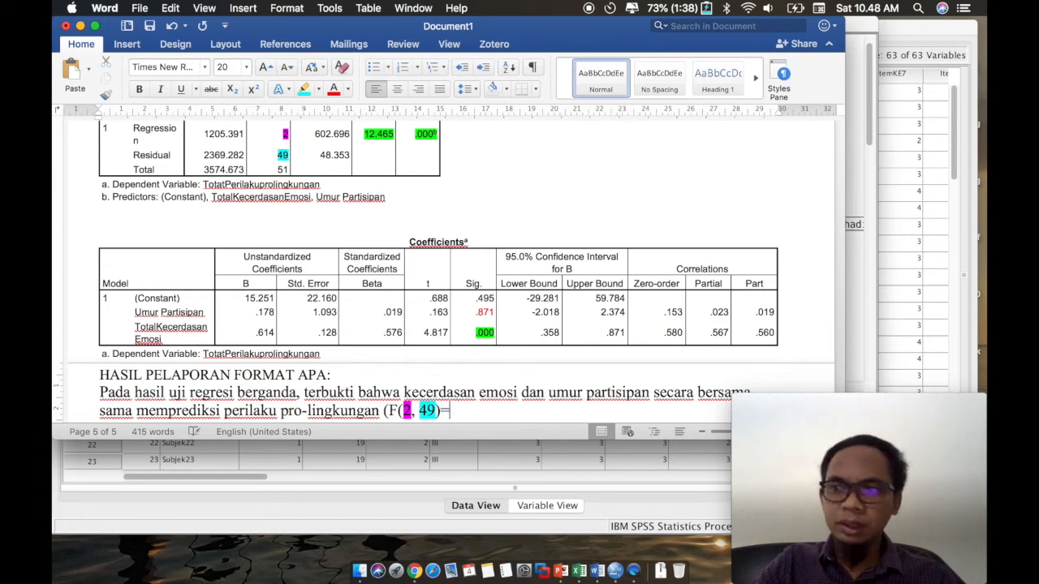
pyautogui.write('1')
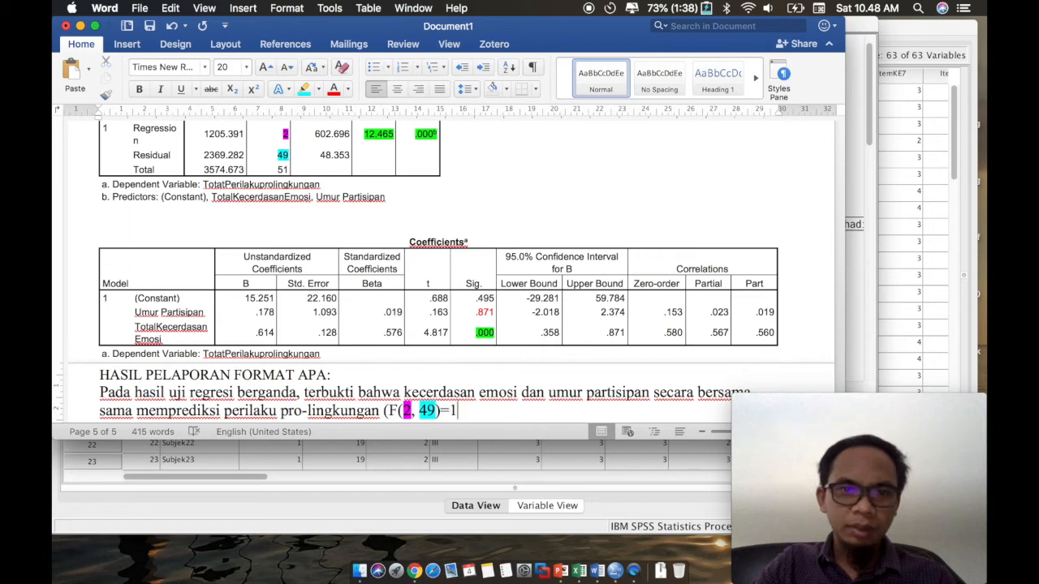
pyautogui.write('2,4')
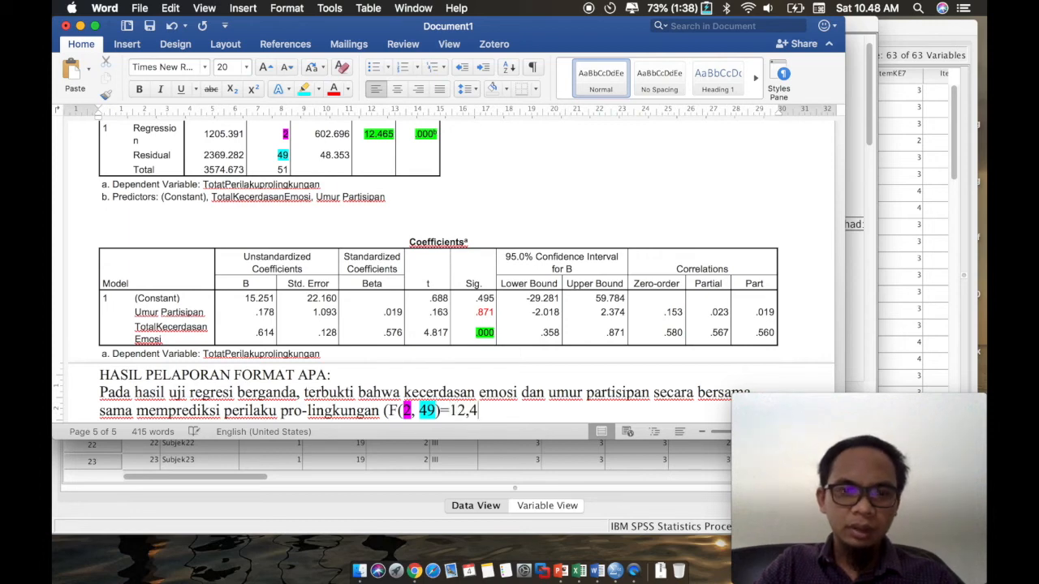
pyautogui.write('65')
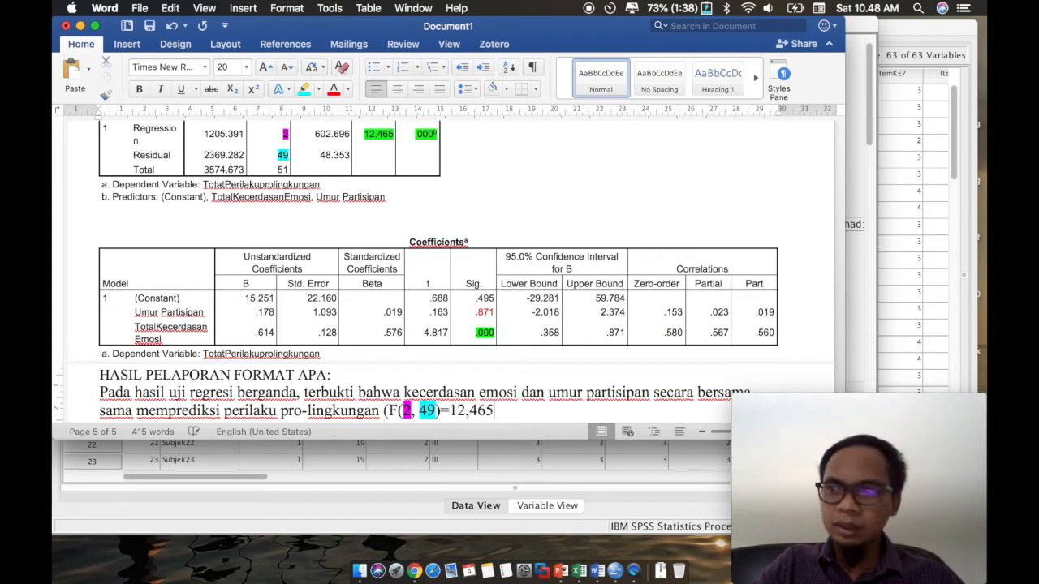
pyautogui.write(', p')
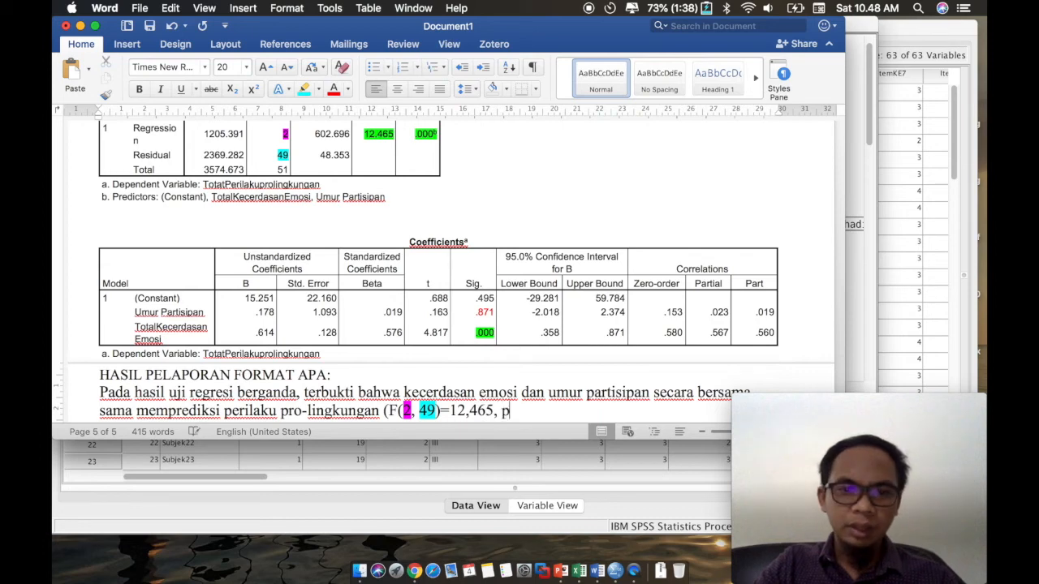
pyautogui.write('<0,05)')
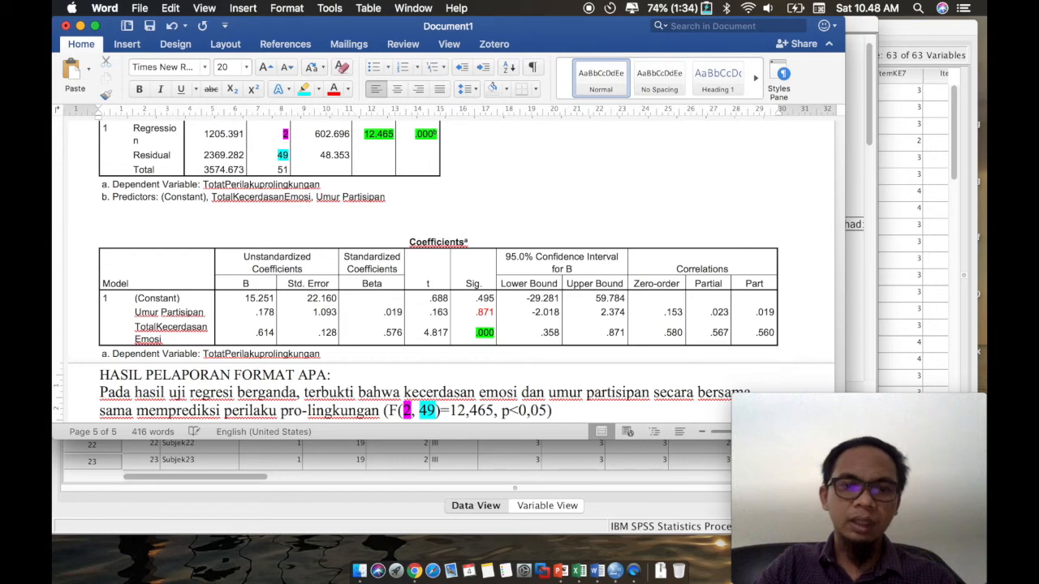
# - Italicize the statistic symbols p and F in the parenthesis and end the sentence with a period
pyautogui.moveTo(509, 414); pyautogui.dragTo(506, 413)
pyautogui.press('super+i')
pyautogui.moveTo(384, 411); pyautogui.dragTo(399, 411)
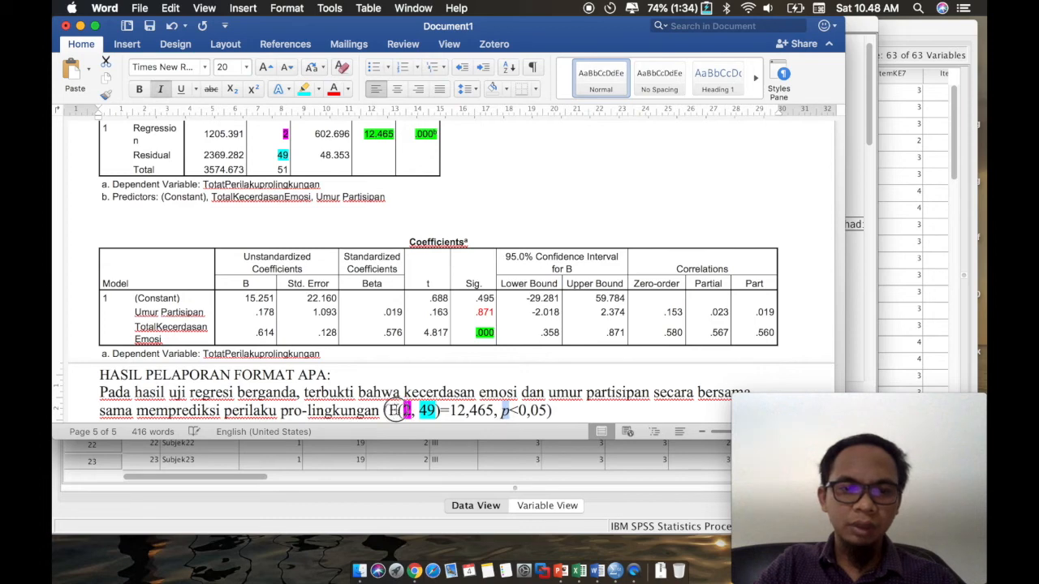
pyautogui.press('super+i')
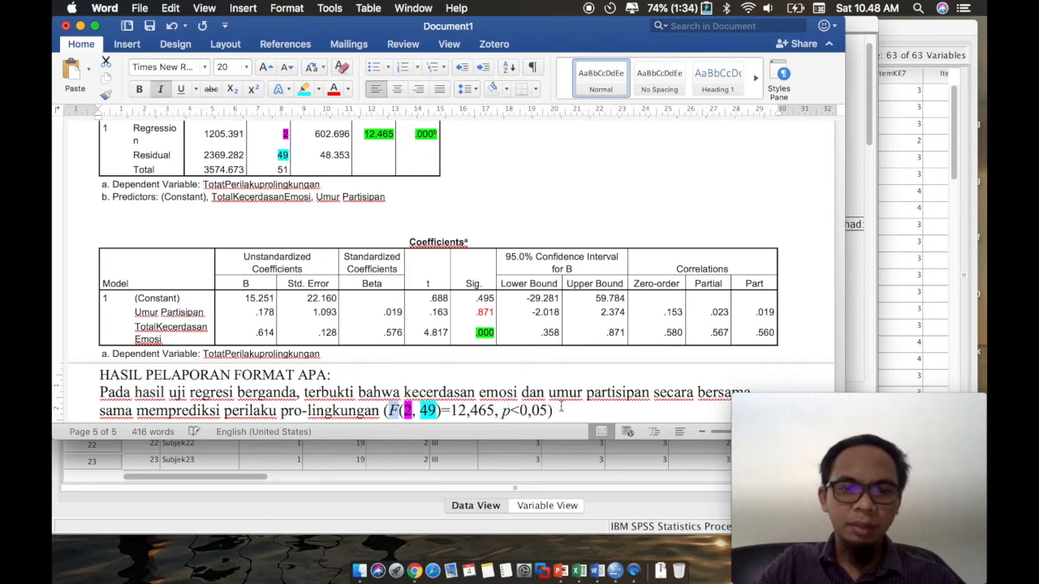
pyautogui.click(561, 406)
pyautogui.write('.')
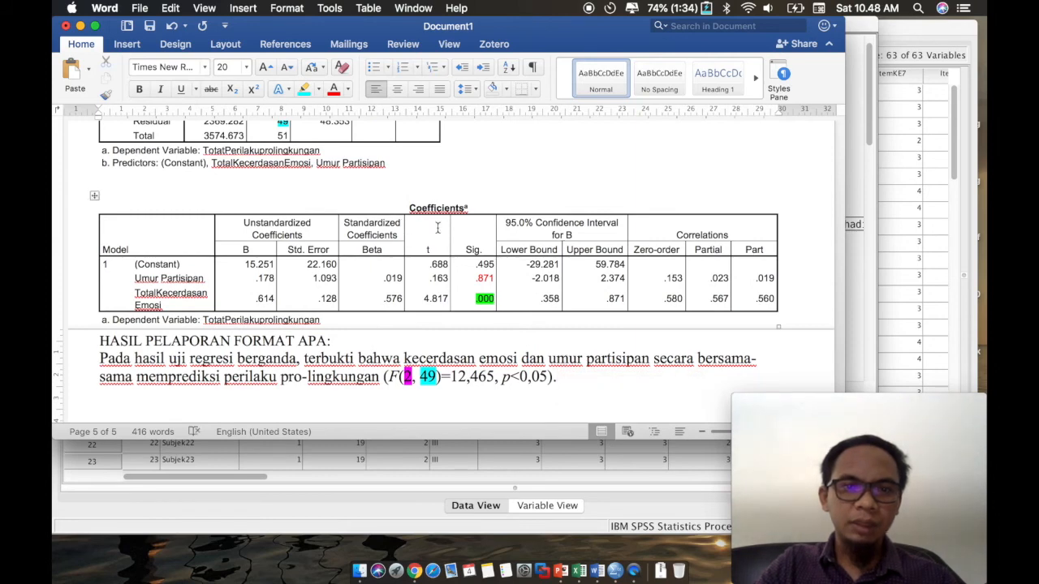
# - Begin the next sentence of the report with "Selanjutnya, peneliti menemukan bahwa secara terpisah (parsial),"
pyautogui.scroll(2, 437, 228)
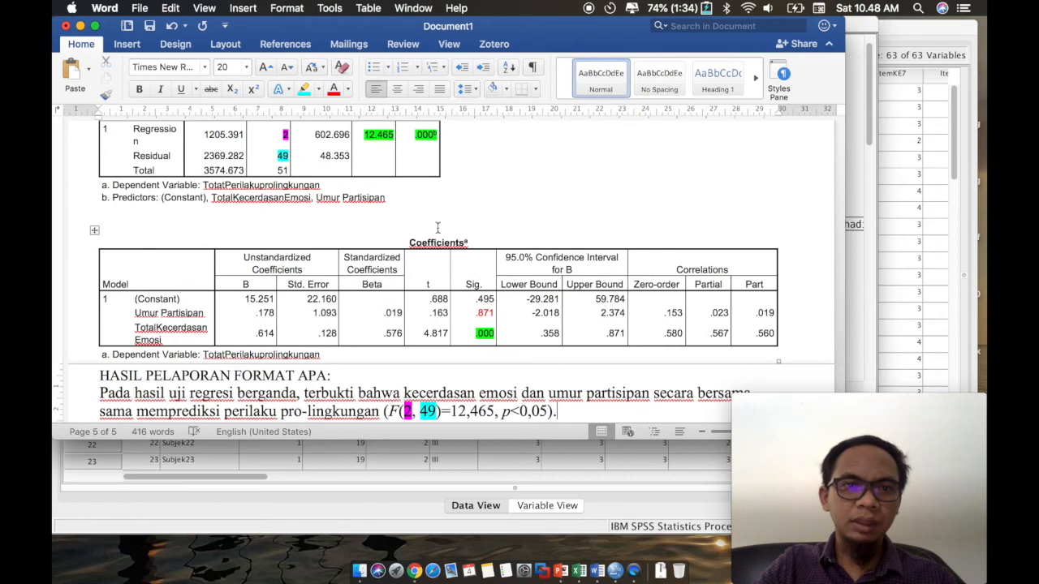
pyautogui.scroll(3, 438, 228)
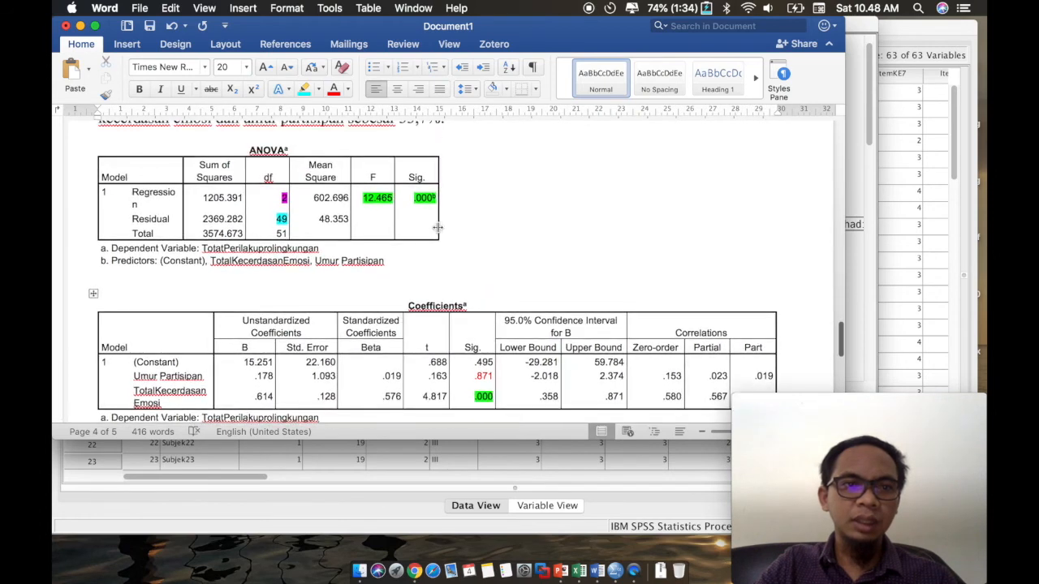
pyautogui.scroll(-2, 437, 228)
pyautogui.scroll(-2, 438, 228)
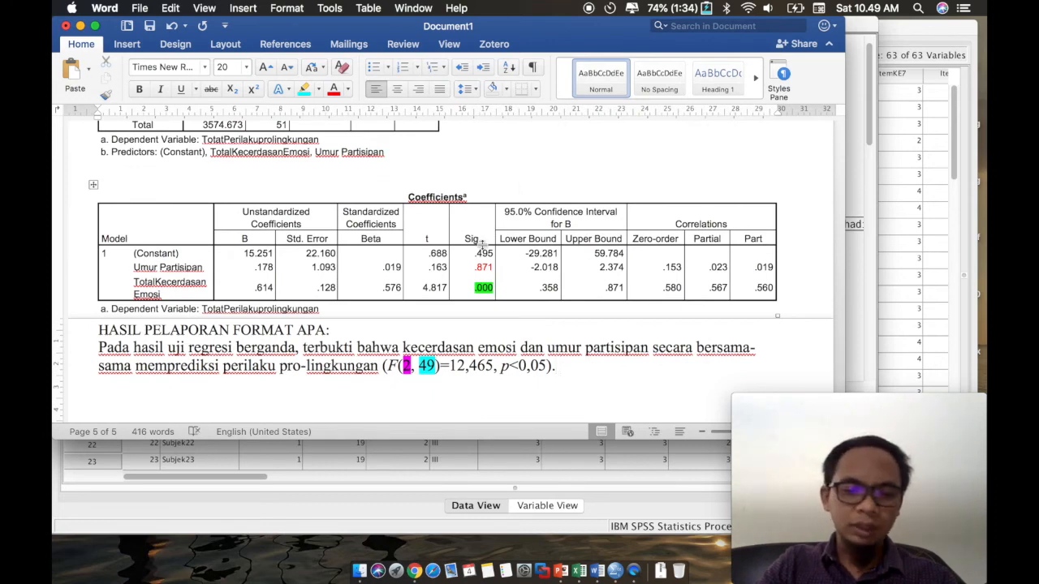
pyautogui.write('Selanju')
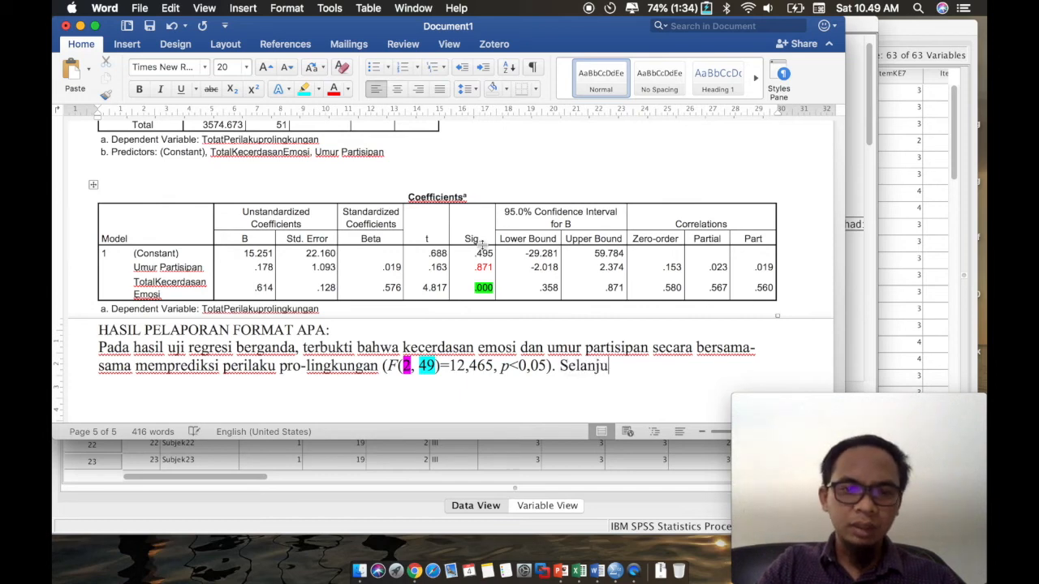
pyautogui.write('tnya, peneliti')
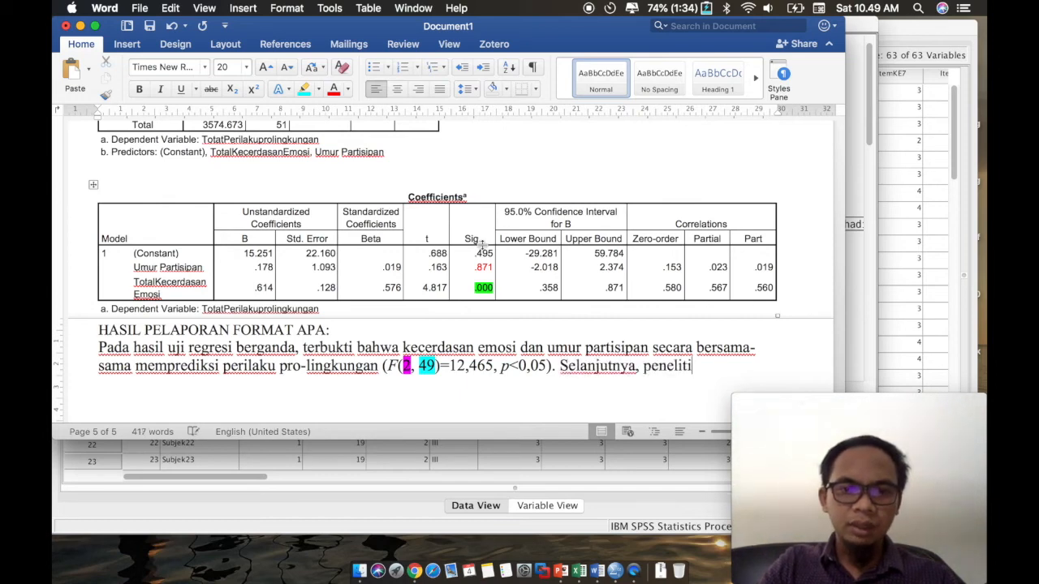
pyautogui.write(' menemukan bahwa ')
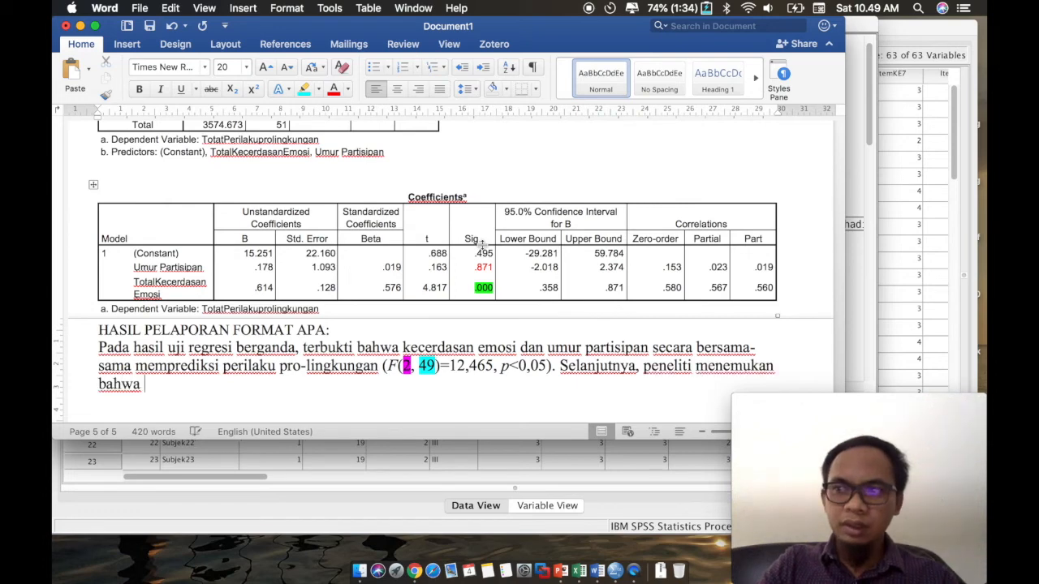
pyautogui.write('secara ')
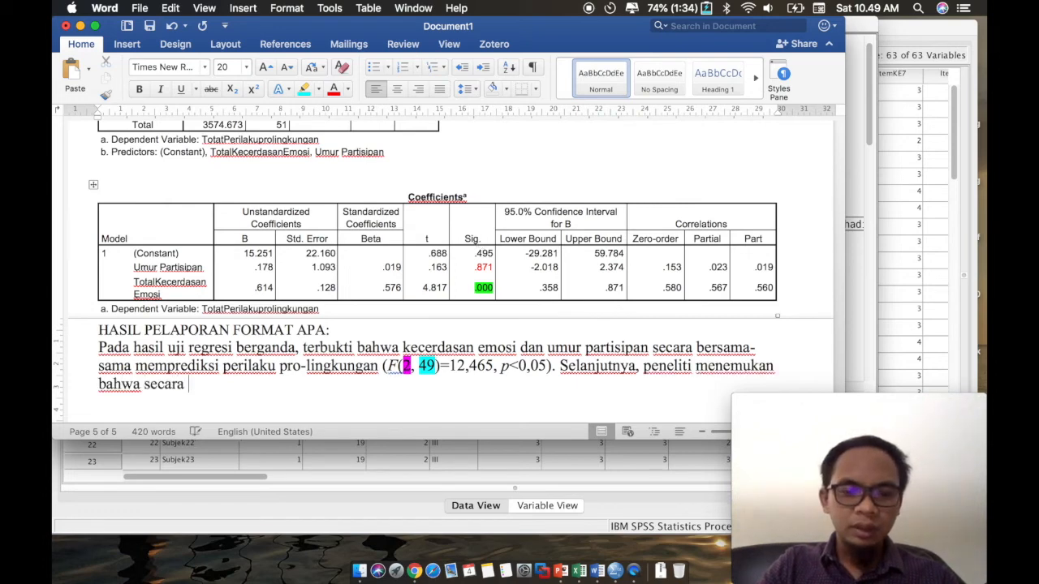
pyautogui.write('terpisah ')
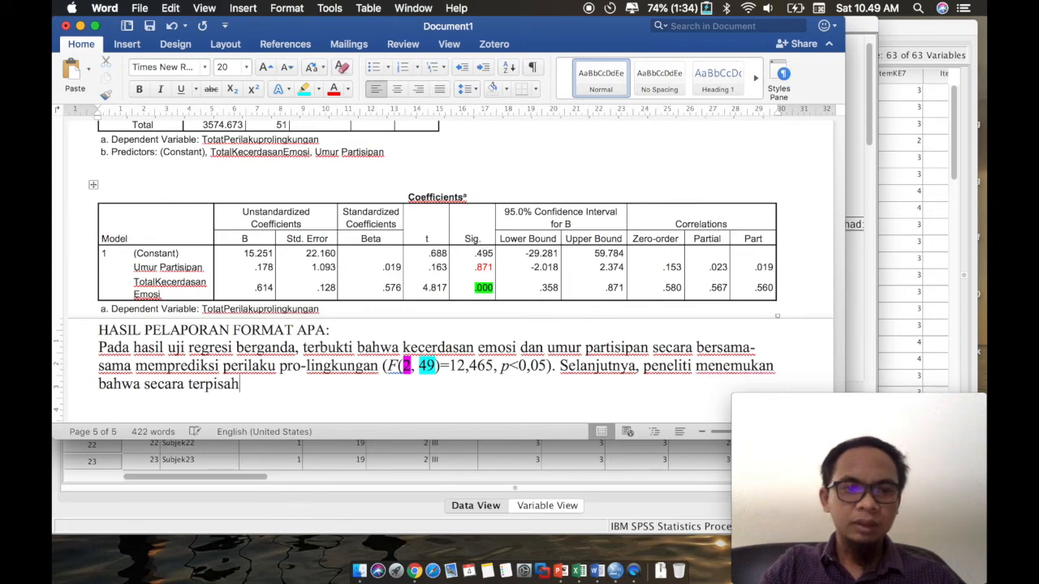
pyautogui.write('(')
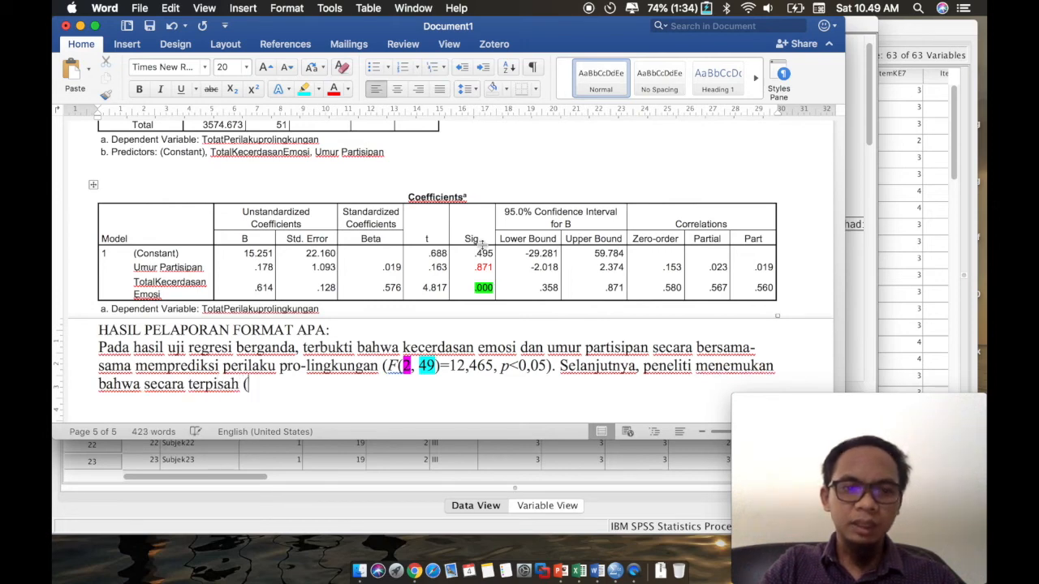
pyautogui.write('parsial), ')
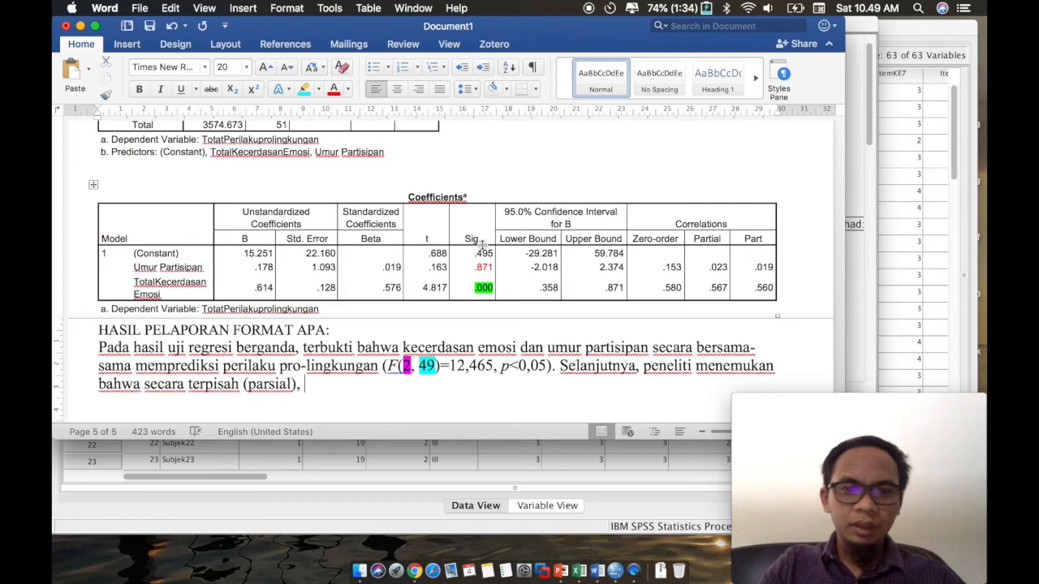
# - Continue the sentence with "hanya kecerdasan emosi yang berperan signifikan terhadap perilaku pro-lingkungan,"
pyautogui.write('hanya kecerdasan em')
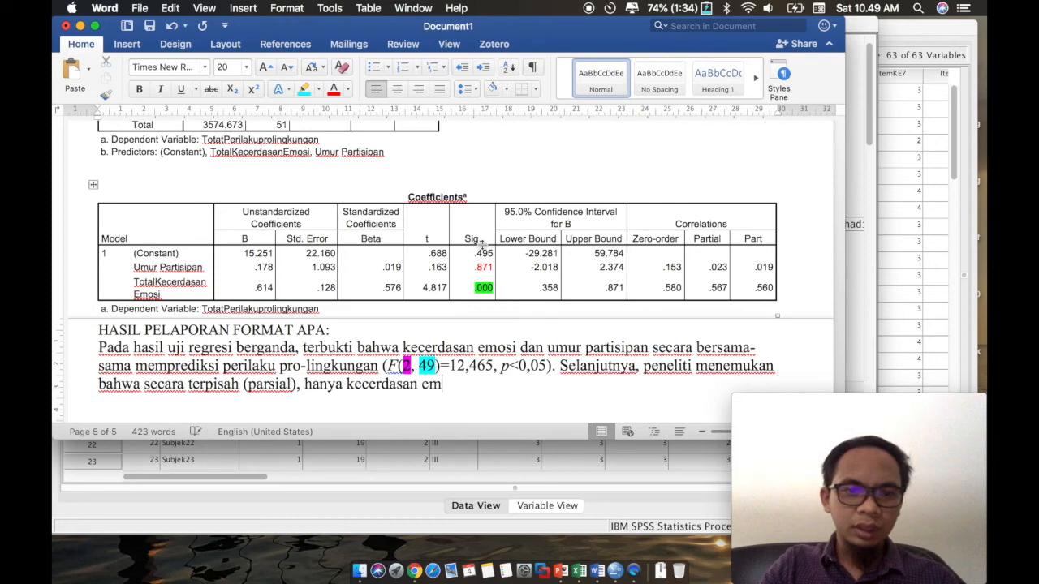
pyautogui.write('osi yang berperan signifikan te')
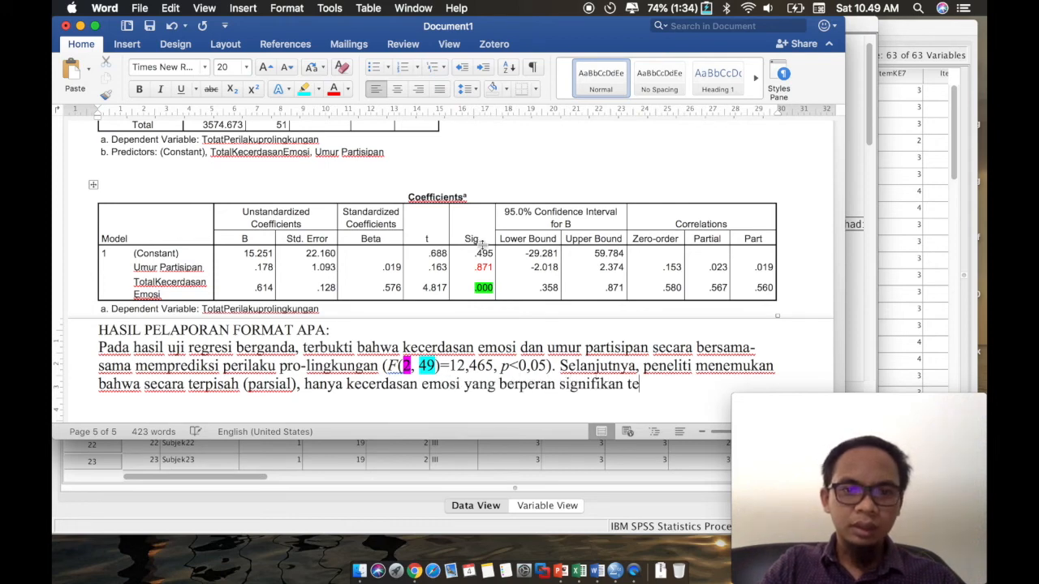
pyautogui.write('rhadap perilaku pro0')
pyautogui.press('BackSpace')
pyautogui.write('-lingkungan,')
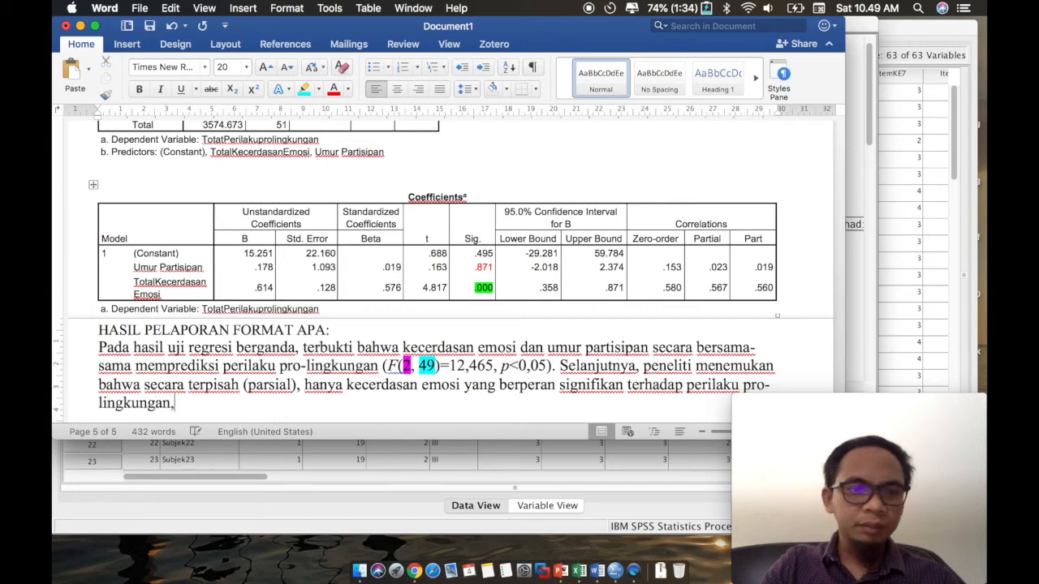
# - Finish the sentence with "sementara umur partisipan tidak signifikan."
pyautogui.write(' seme')
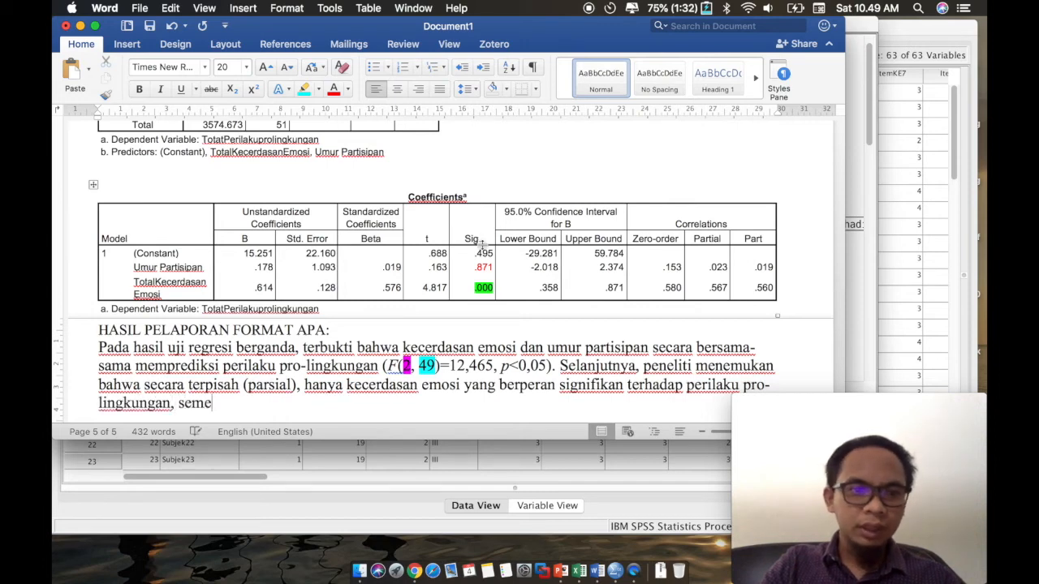
pyautogui.write('ntara umur part')
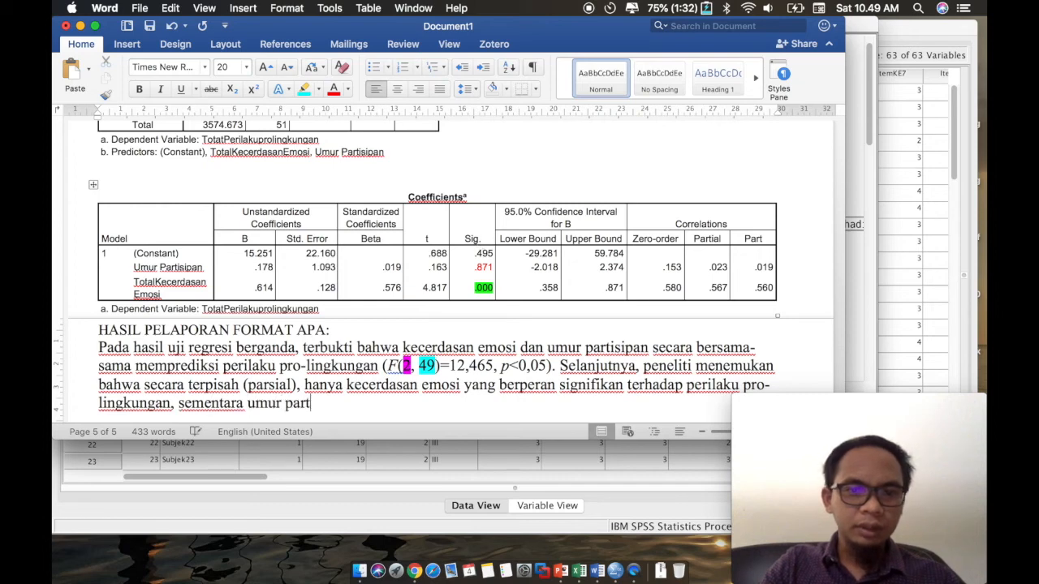
pyautogui.write('isipan tidak sign')
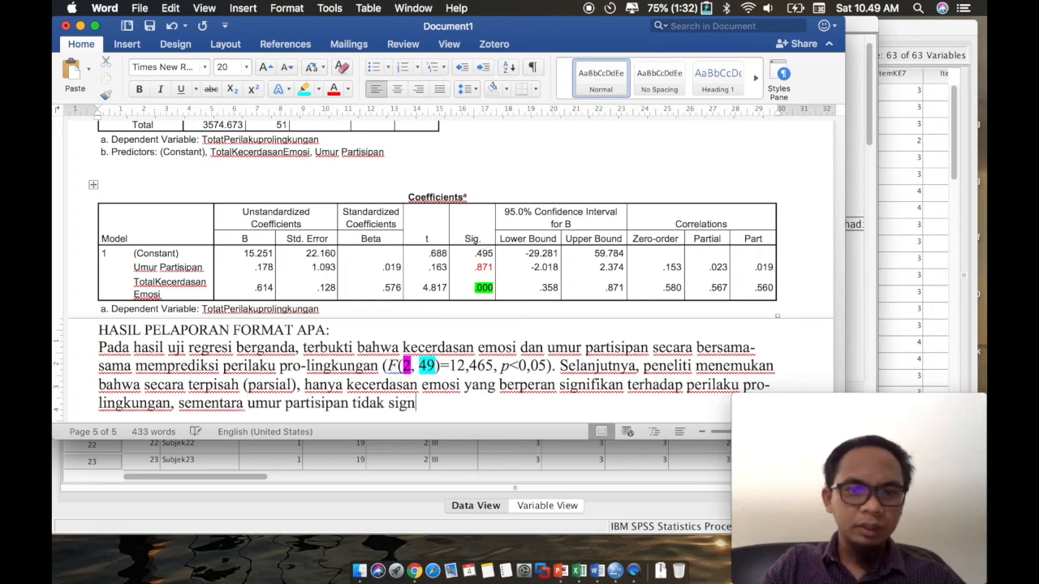
pyautogui.write('ifikan ')
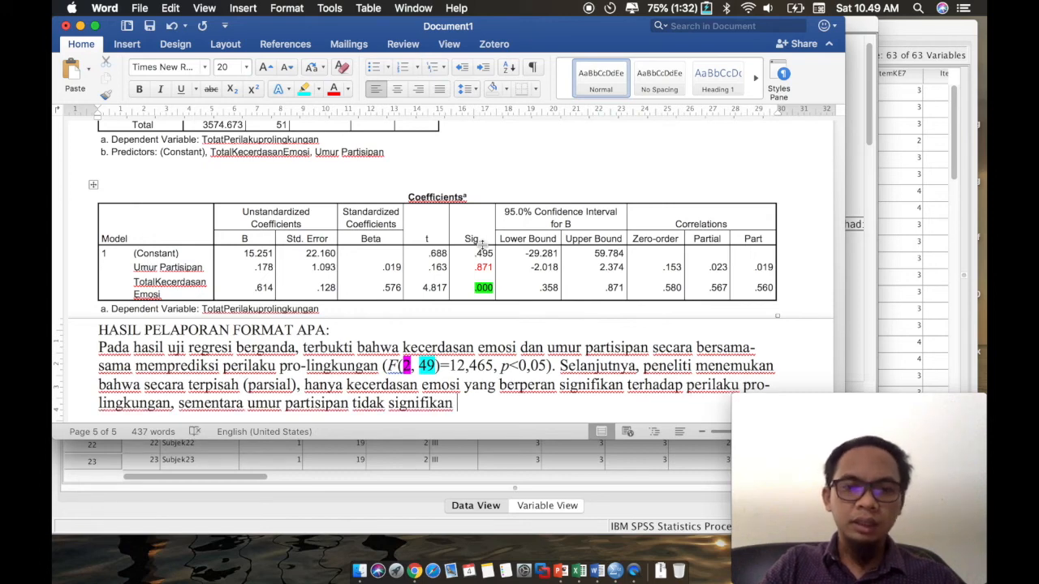
pyautogui.write('.')
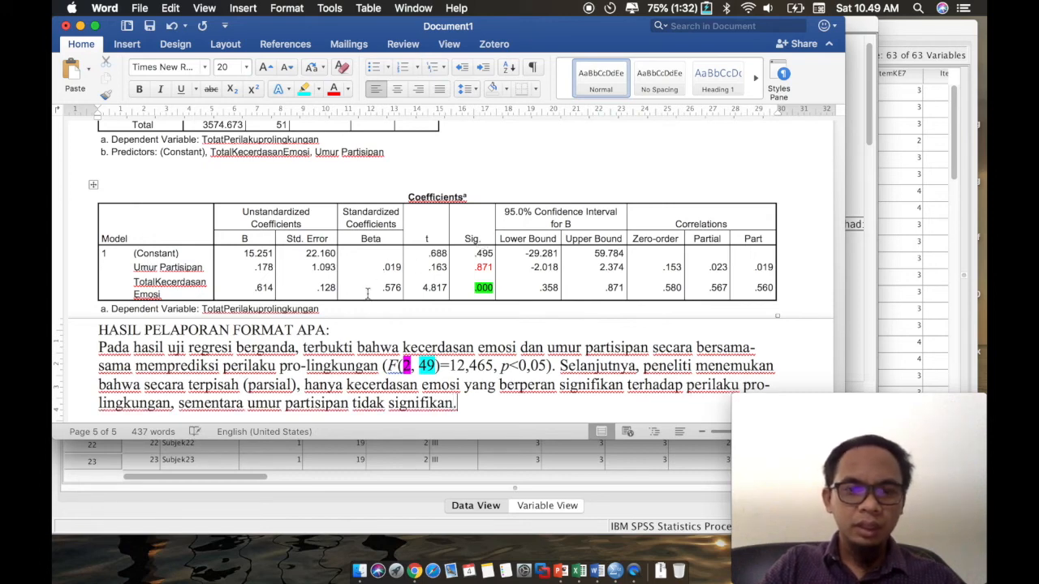
# - Open a parenthesis after "pro-lingkungan" in the last sentence and insert the β symbol in it as an equation
pyautogui.click(170, 406)
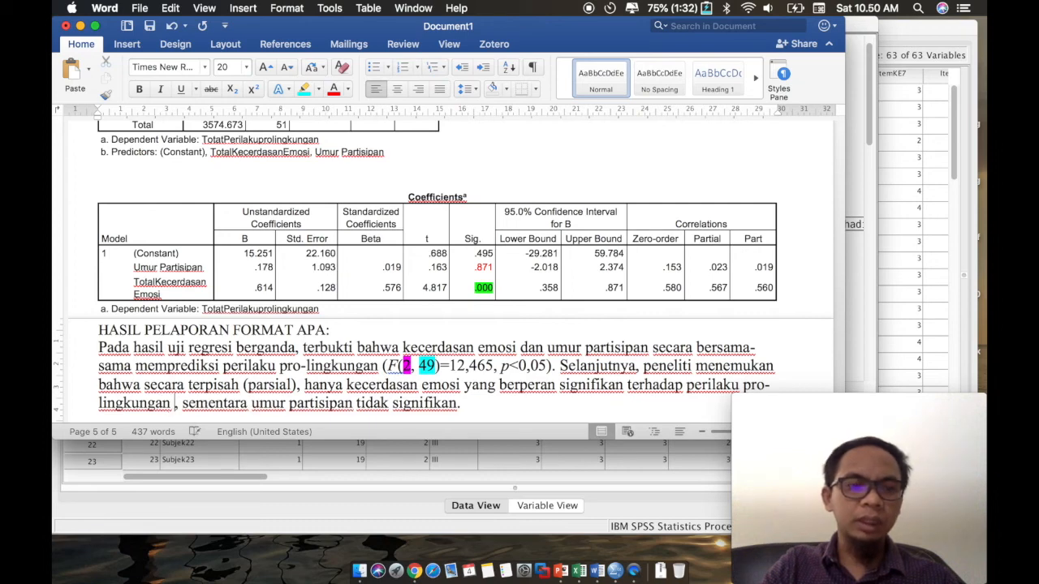
pyautogui.write('(')
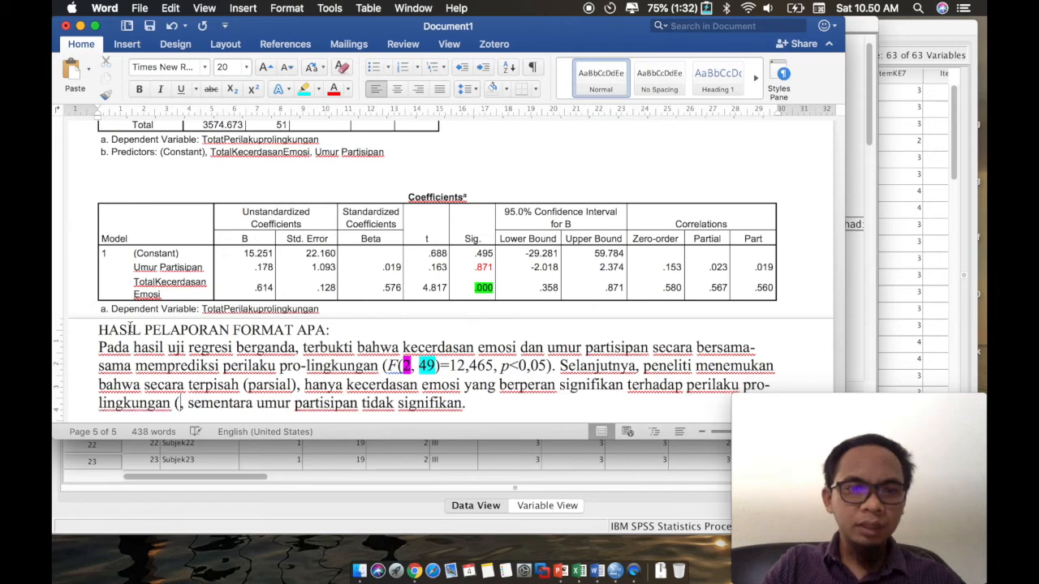
pyautogui.doubleClick(244, 238)
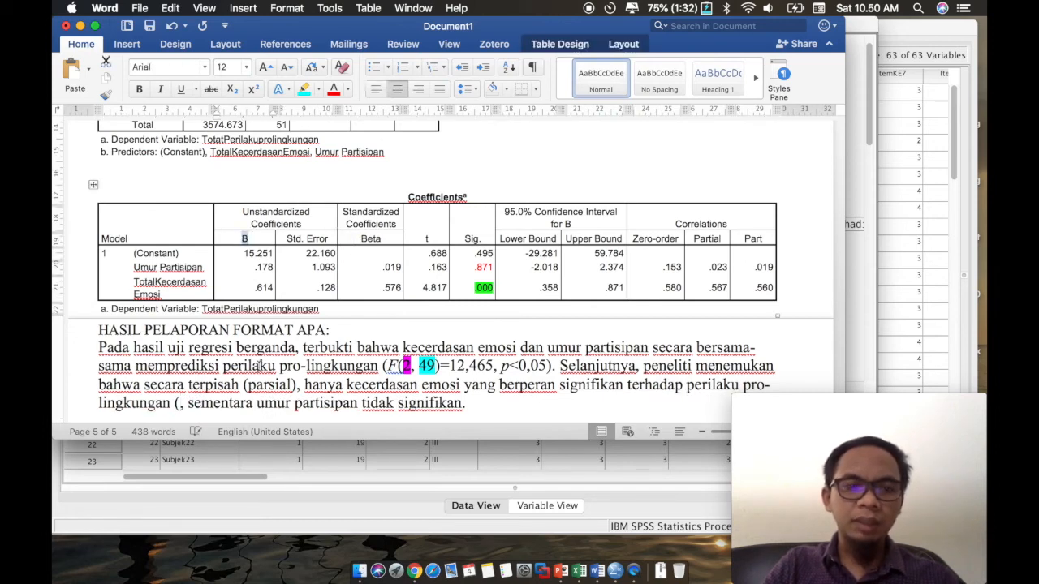
pyautogui.click(179, 403)
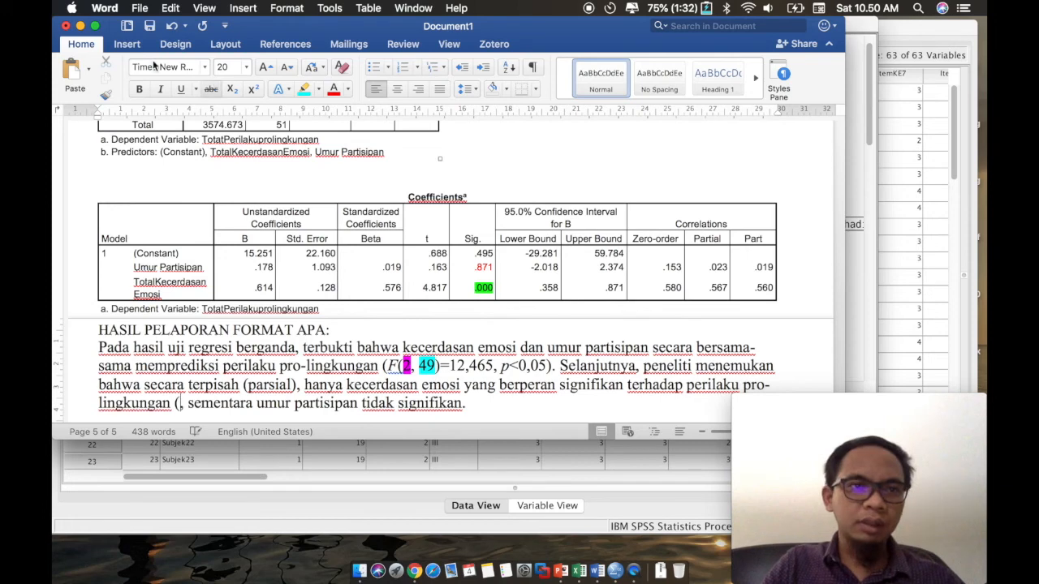
pyautogui.click(131, 45)
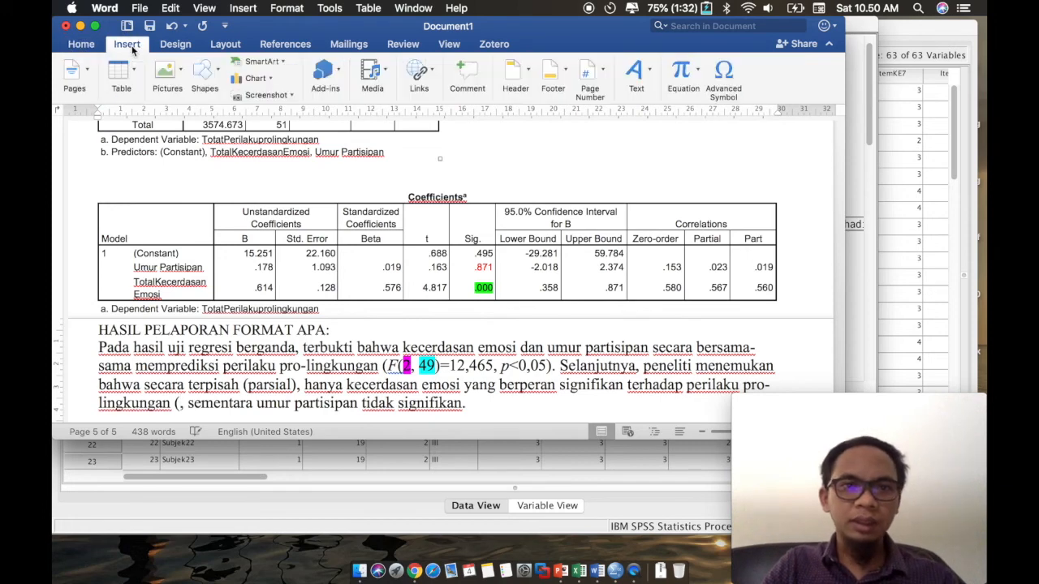
pyautogui.click(681, 71)
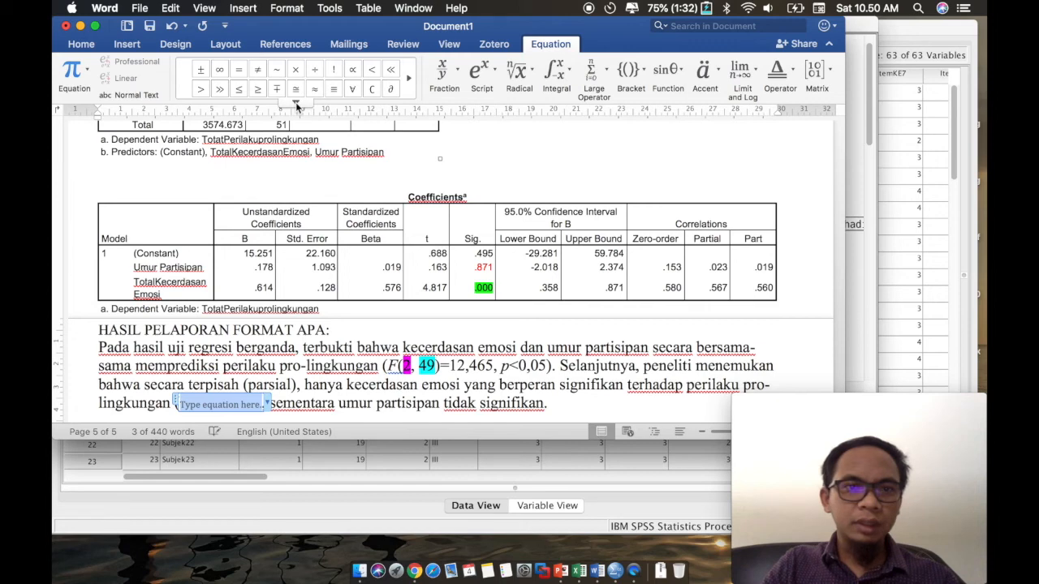
pyautogui.click(296, 105)
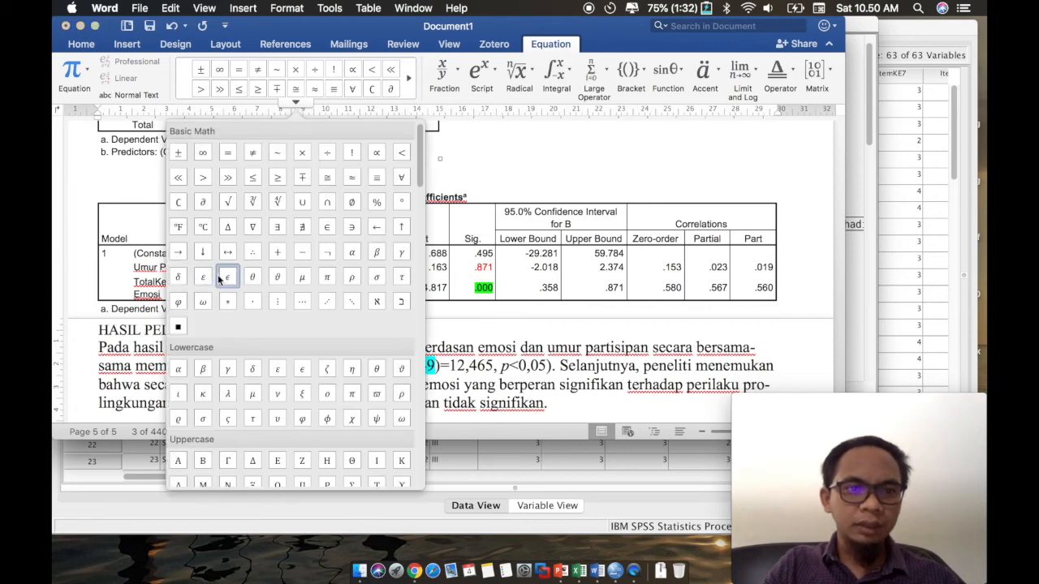
pyautogui.click(378, 253)
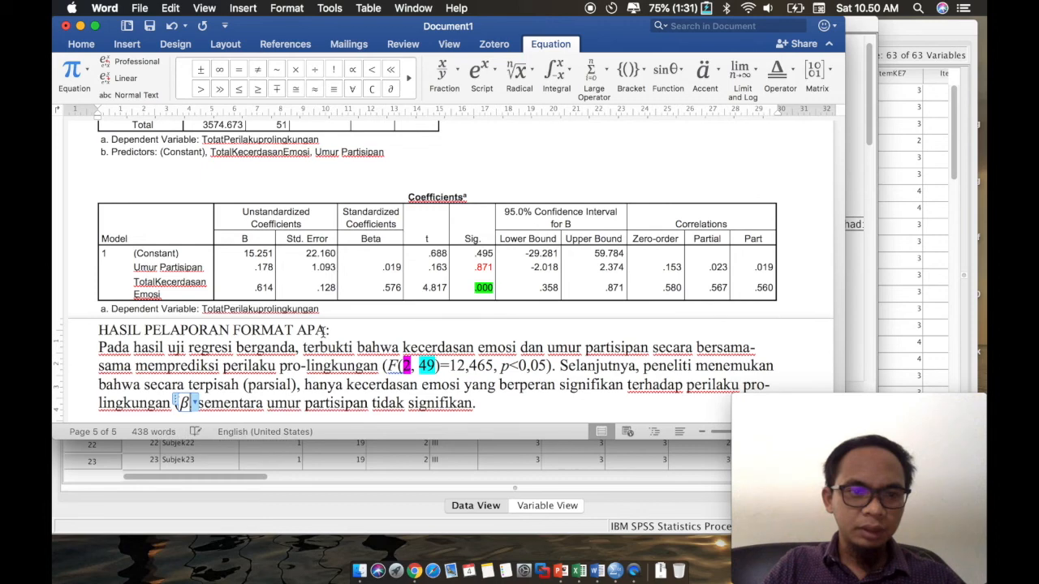
# - Complete the beta statistic after the β symbol as "=0,576" in normal text outside the equation
pyautogui.press('Right')
pyautogui.write(',')
pyautogui.write('=')
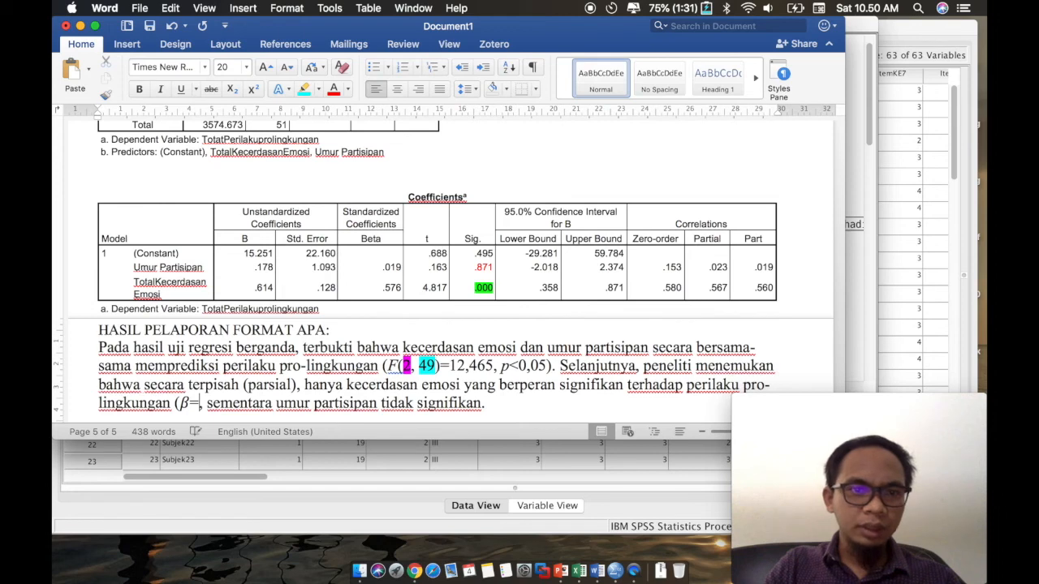
pyautogui.write('0,')
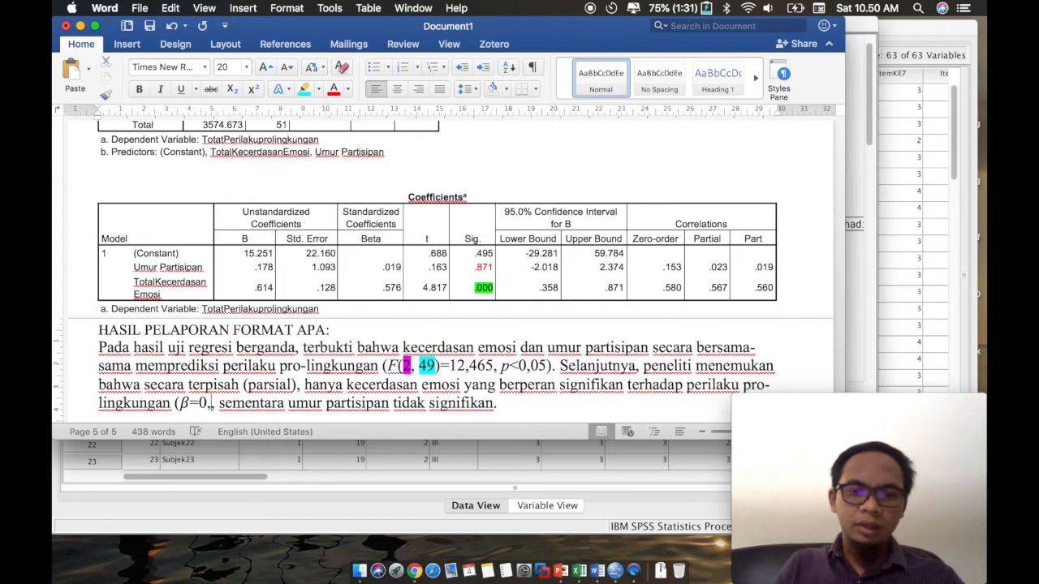
pyautogui.write('57')
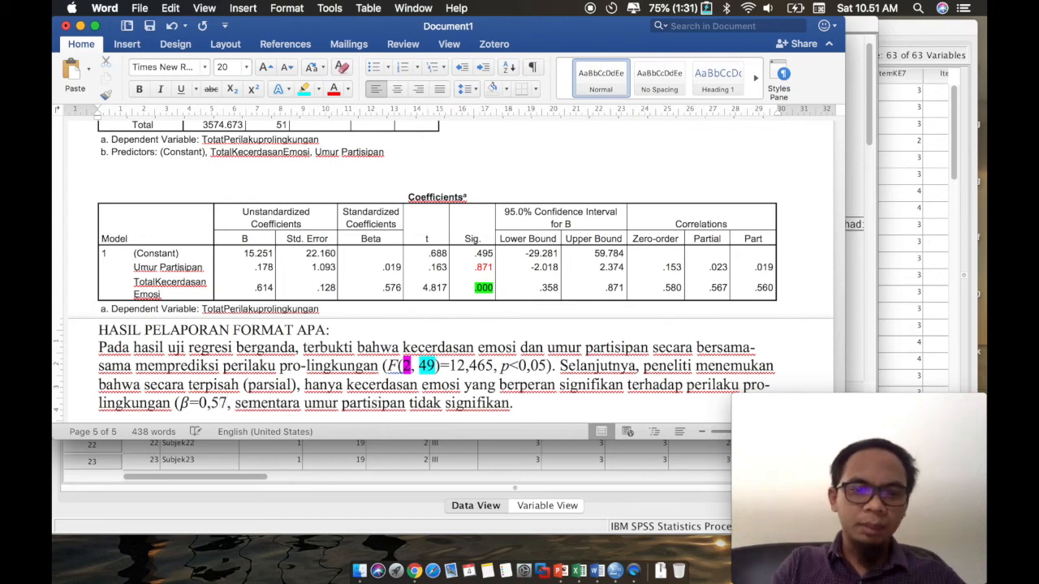
pyautogui.write('6')
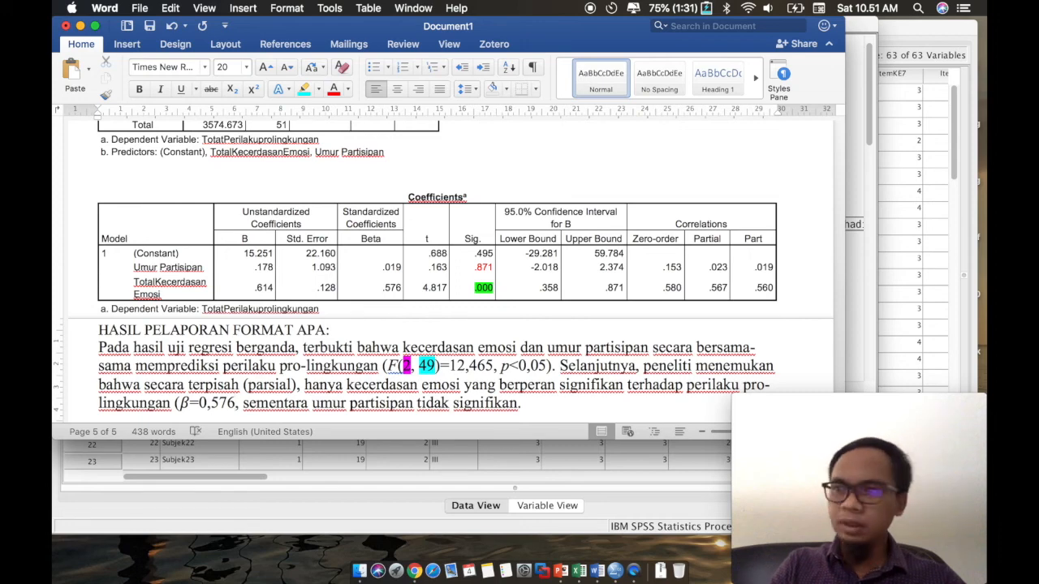
# - Add the t statistic for emotional intelligence to the parenthesis as "t(49)=4,817", followed by a comma
pyautogui.write(', t')
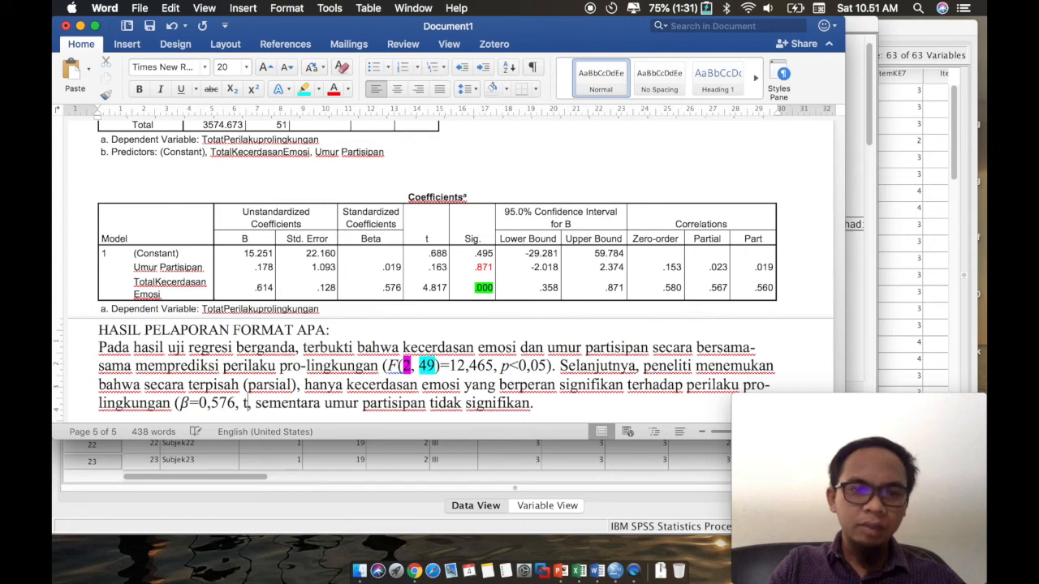
pyautogui.write('(')
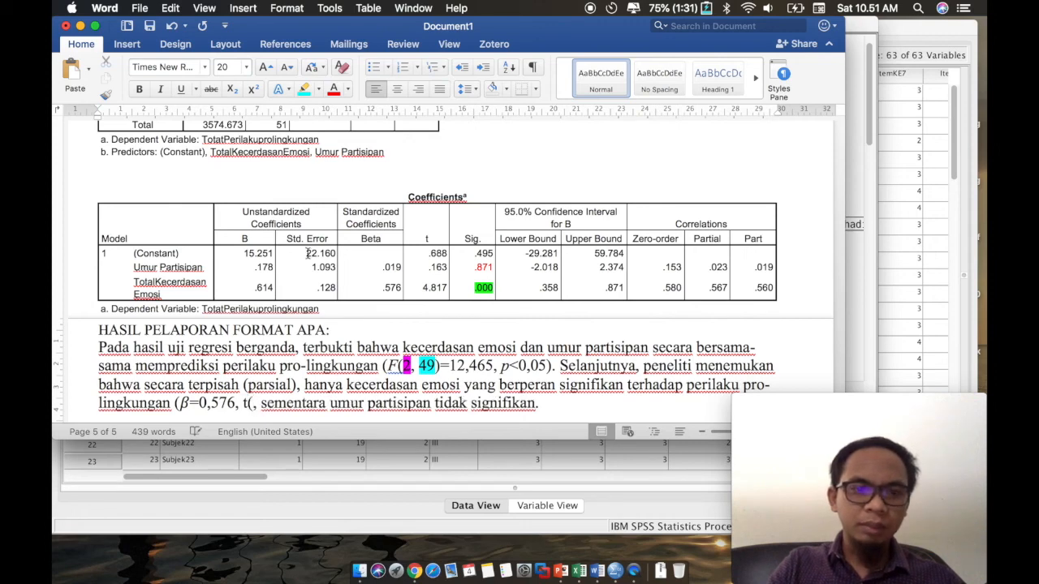
pyautogui.scroll(2, 307, 253)
pyautogui.scroll(-3, 307, 253)
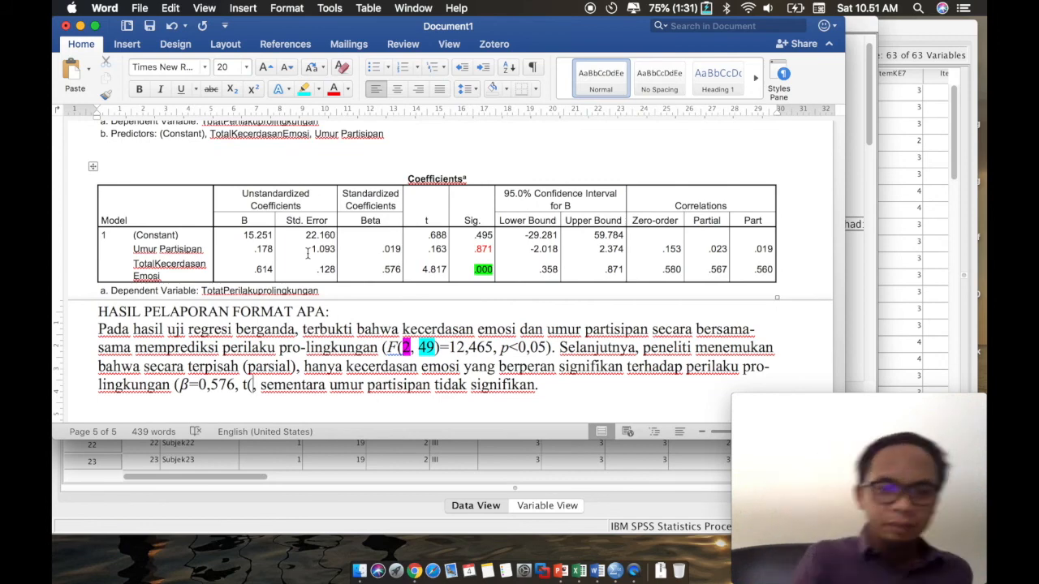
pyautogui.write('49)')
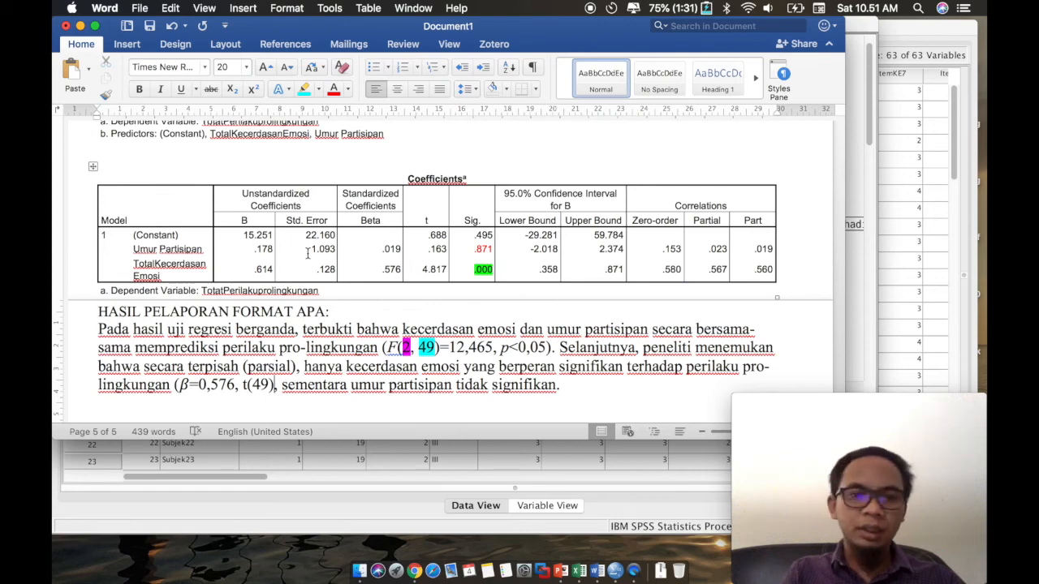
pyautogui.scroll(2, 292, 214)
pyautogui.scroll(-3, 291, 214)
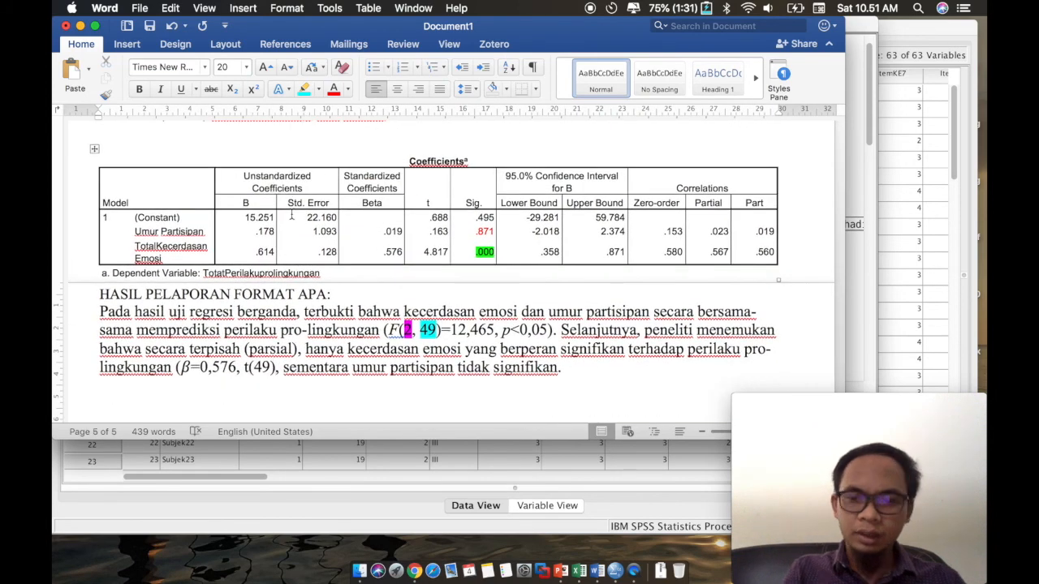
pyautogui.write('=')
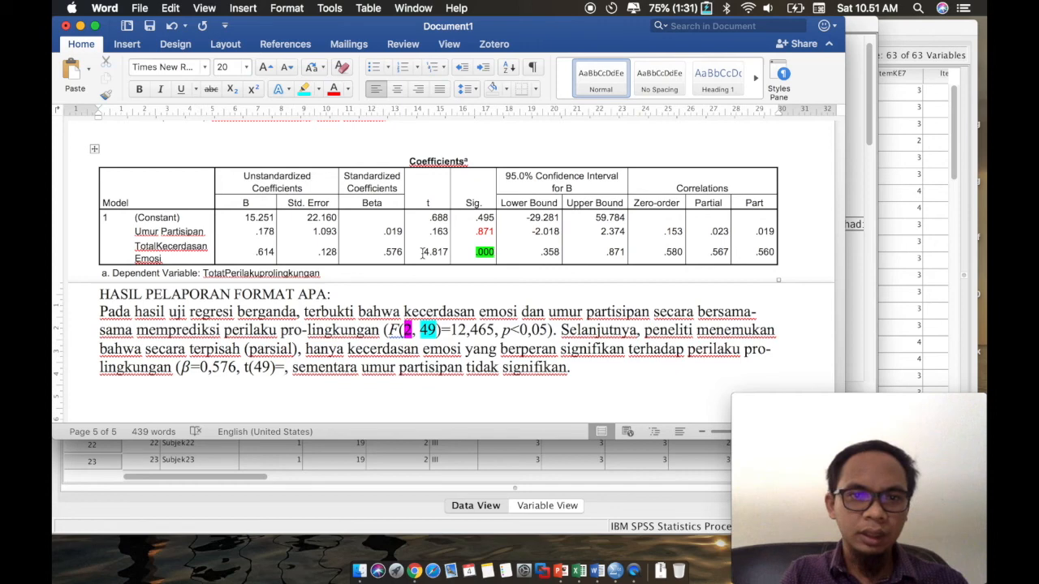
pyautogui.write('4,817,')
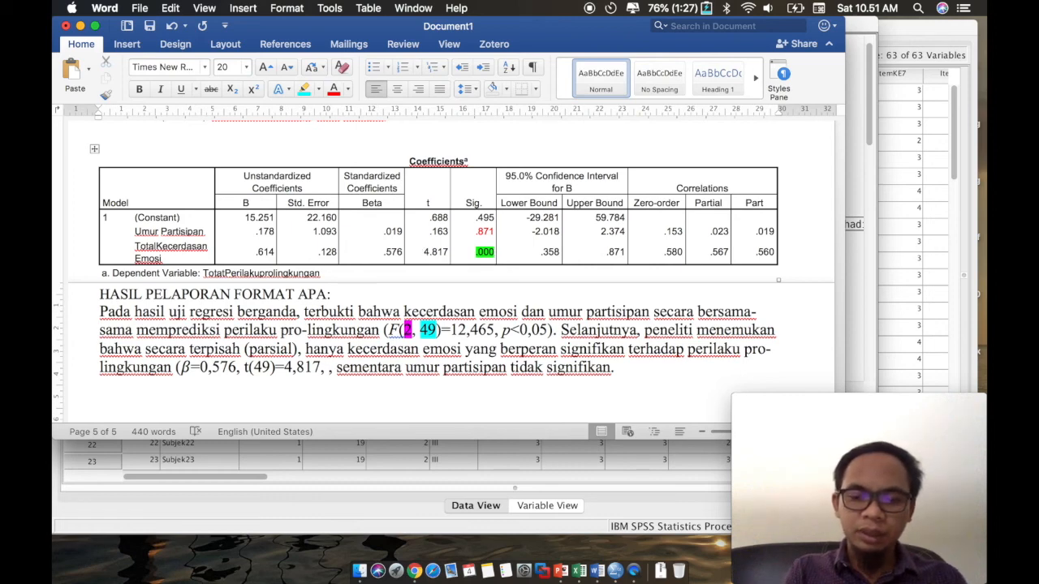
# - Add the significance level "p<0,05" after the t statistic, correcting the comma after p to a less-than sign
pyautogui.write('p,0,05')
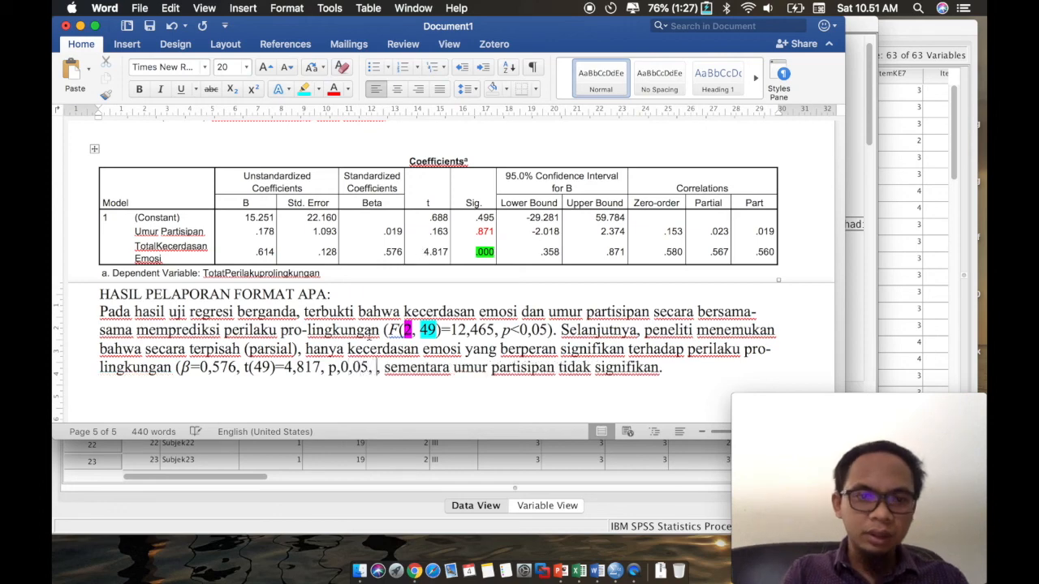
pyautogui.click(340, 368)
pyautogui.press('BackSpace')
pyautogui.write('<')
# - Add the confidence interval "95%CI [0,358; 0,871]" from the TotalKecerdasanEmosi row and close the parenthesis
pyautogui.click(378, 370)
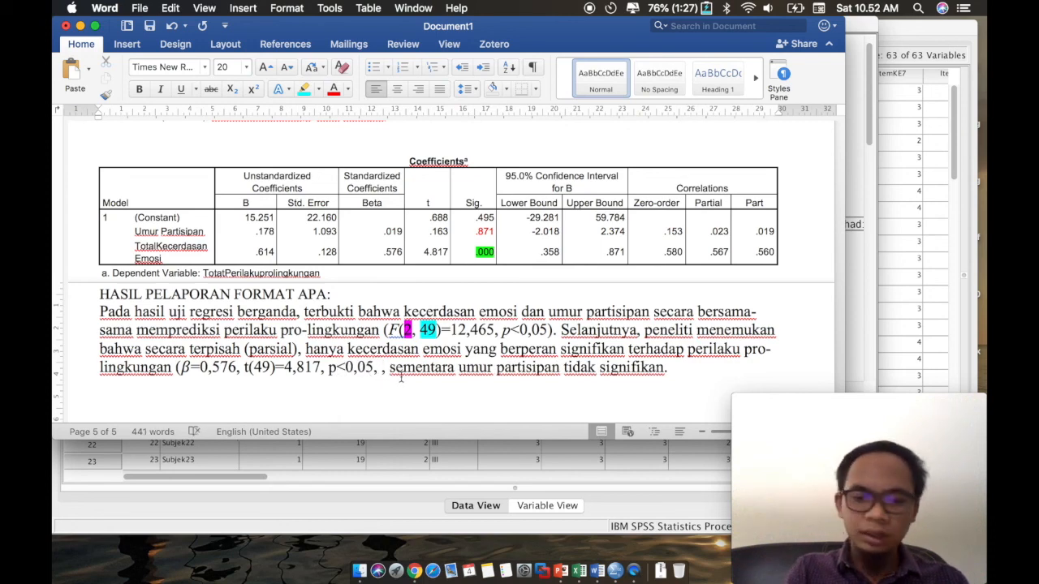
pyautogui.write('95%')
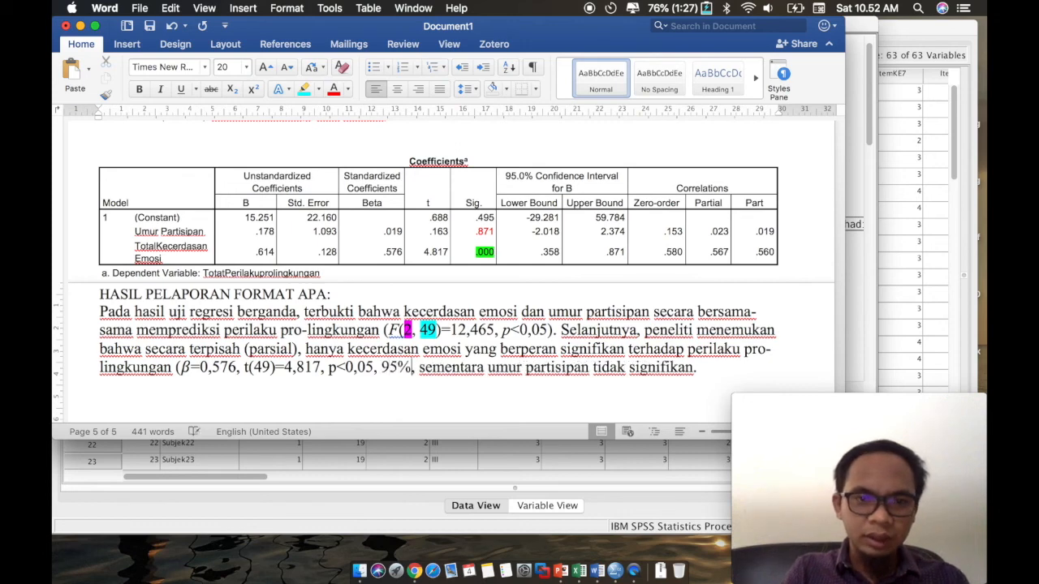
pyautogui.write('CI')
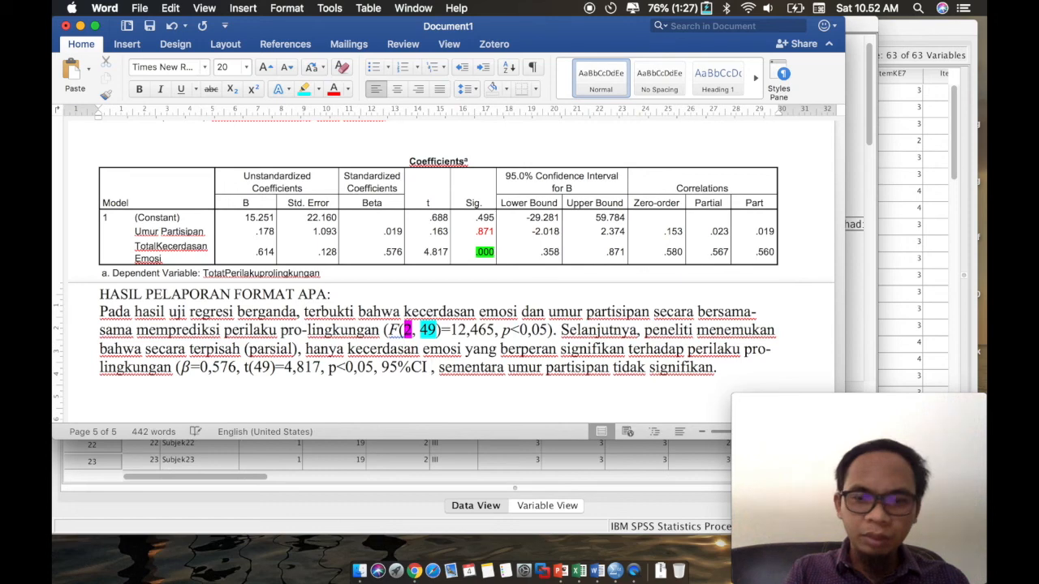
pyautogui.write(' [')
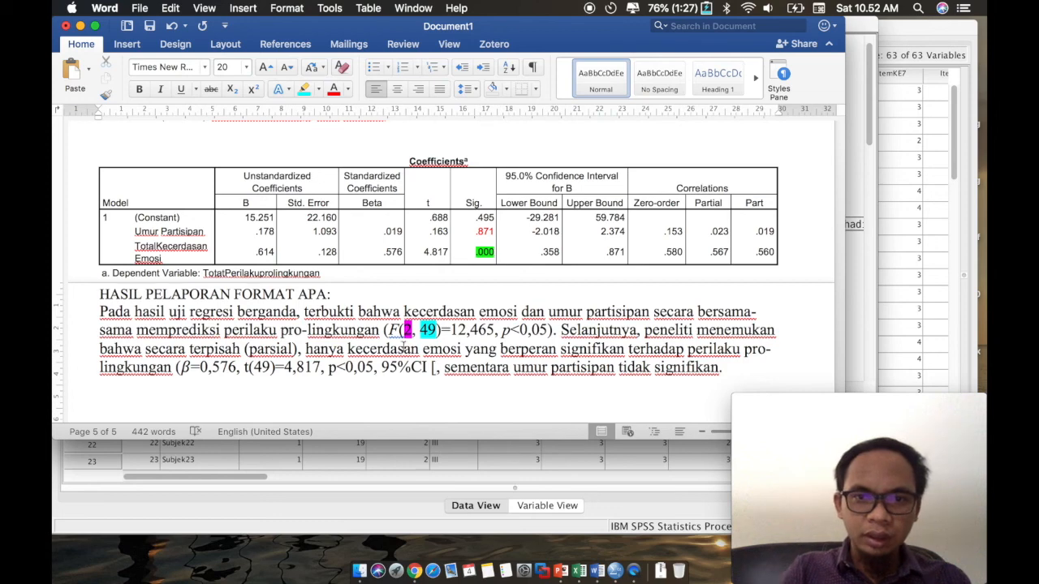
pyautogui.moveTo(602, 254); pyautogui.dragTo(604, 256)
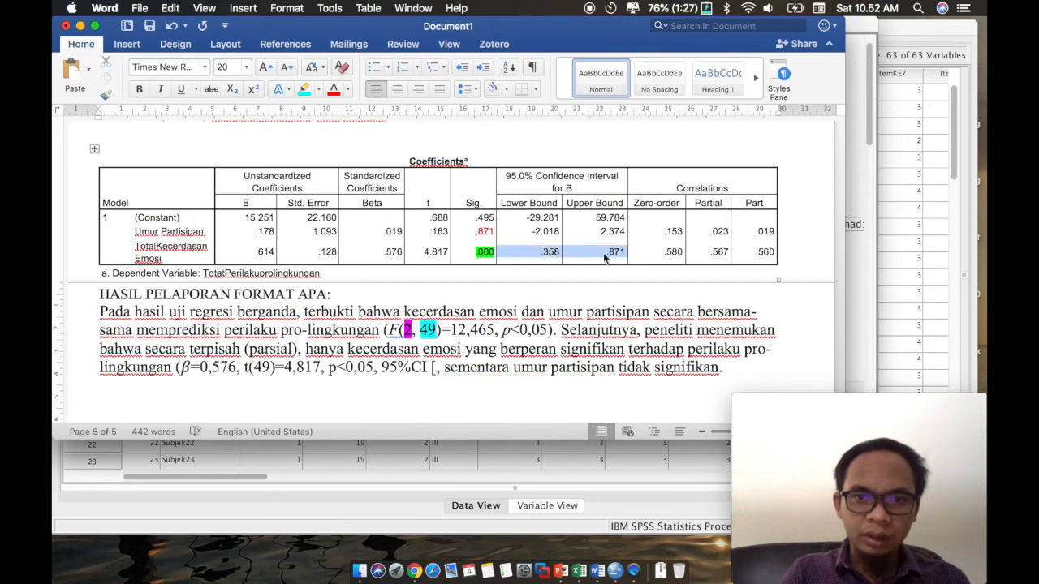
pyautogui.click(436, 367)
pyautogui.write('0,')
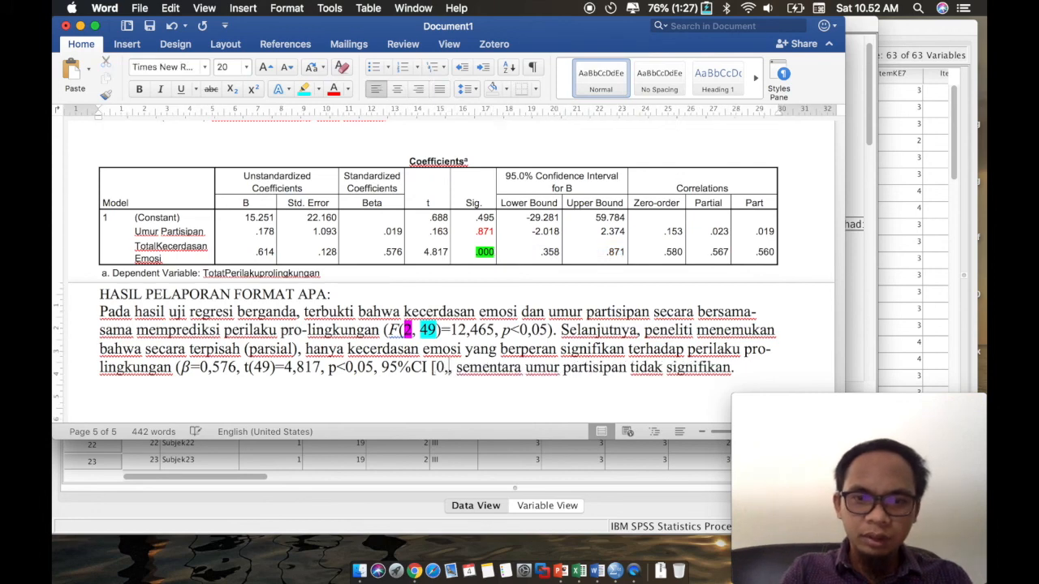
pyautogui.write('35')
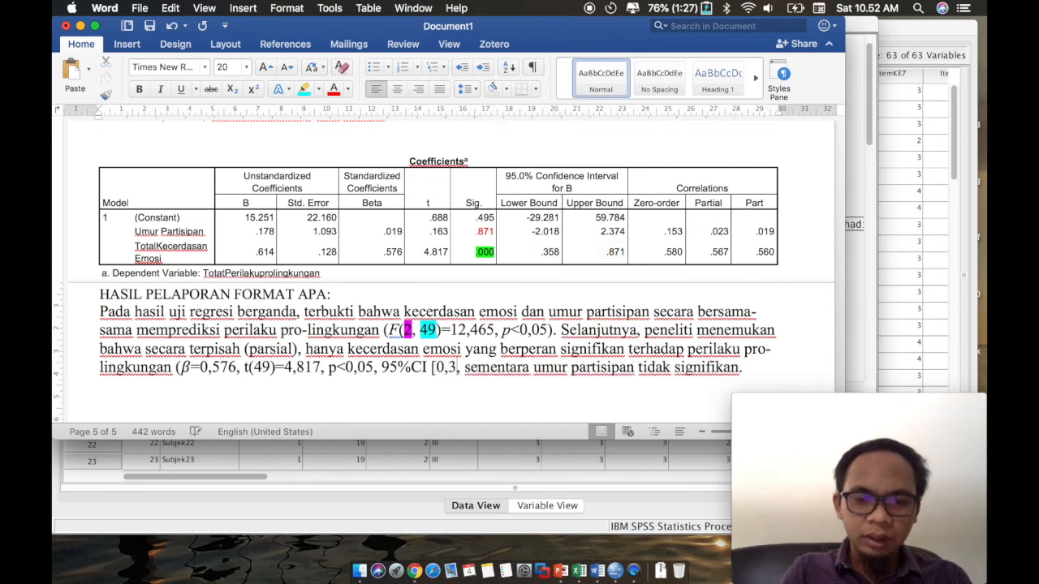
pyautogui.write('8')
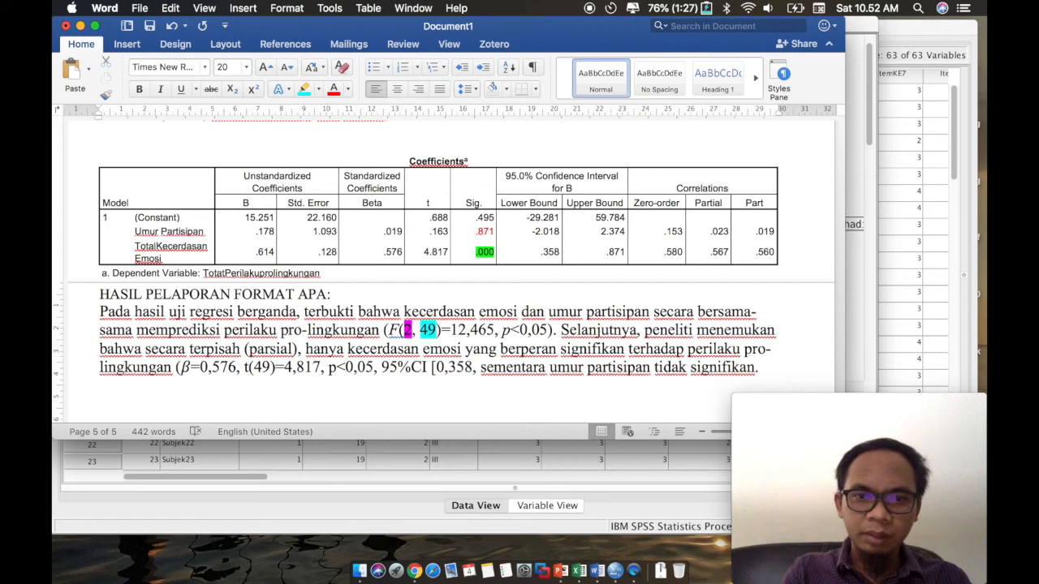
pyautogui.write(';')
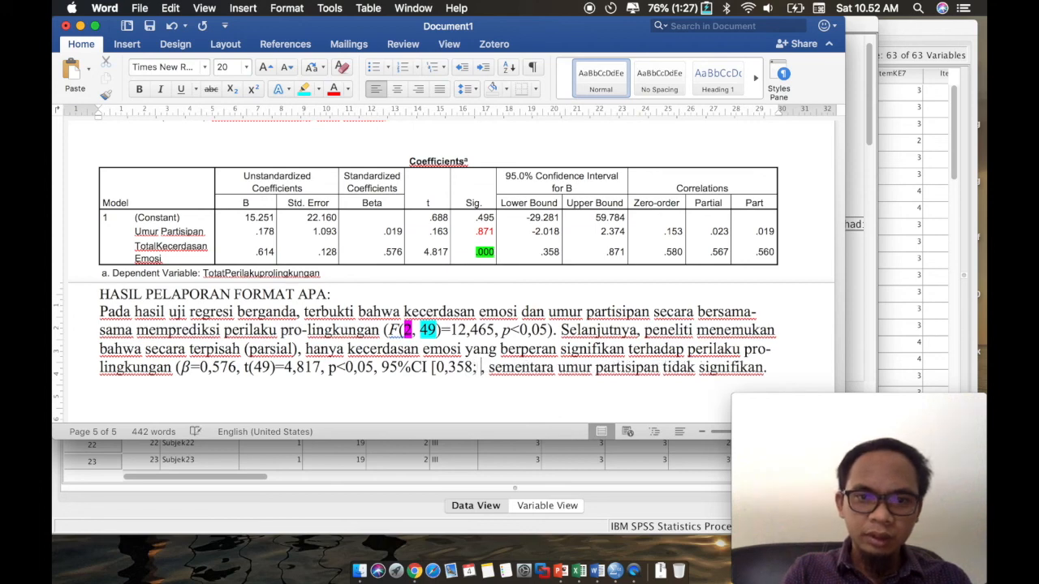
pyautogui.write(' 0,871')
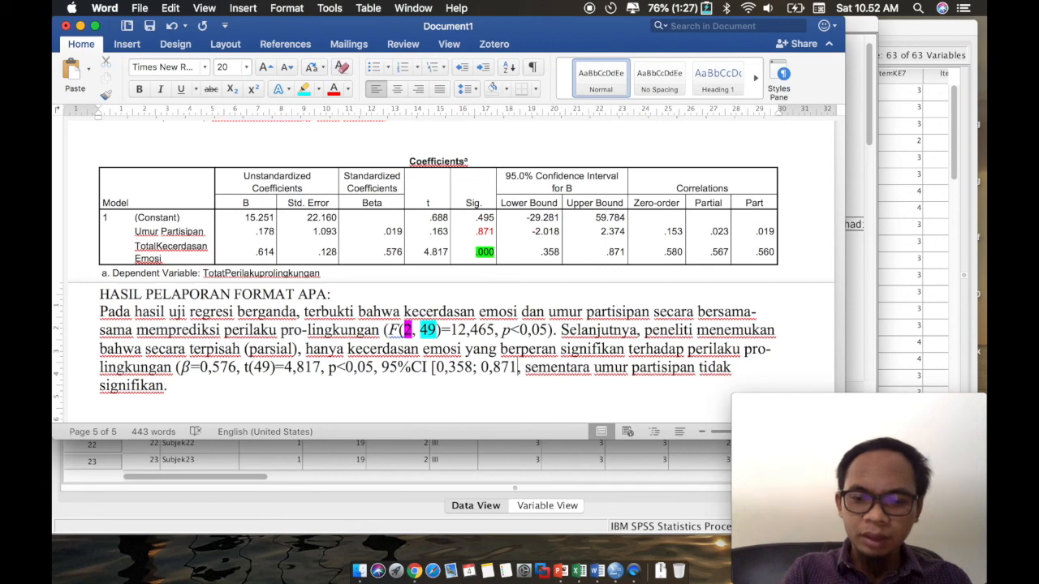
pyautogui.write('])')
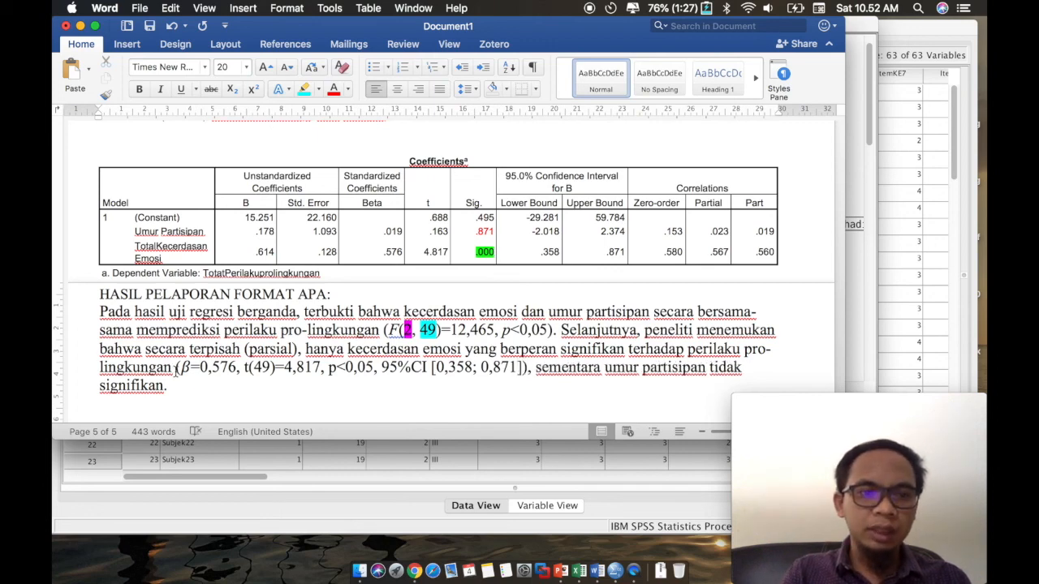
# - Copy the whole statistics parenthesis and paste it after "signifikan" at the end of the sentence
pyautogui.keyDown('shift'); pyautogui.click(176, 368); pyautogui.keyUp('shift')
pyautogui.press('super+c')
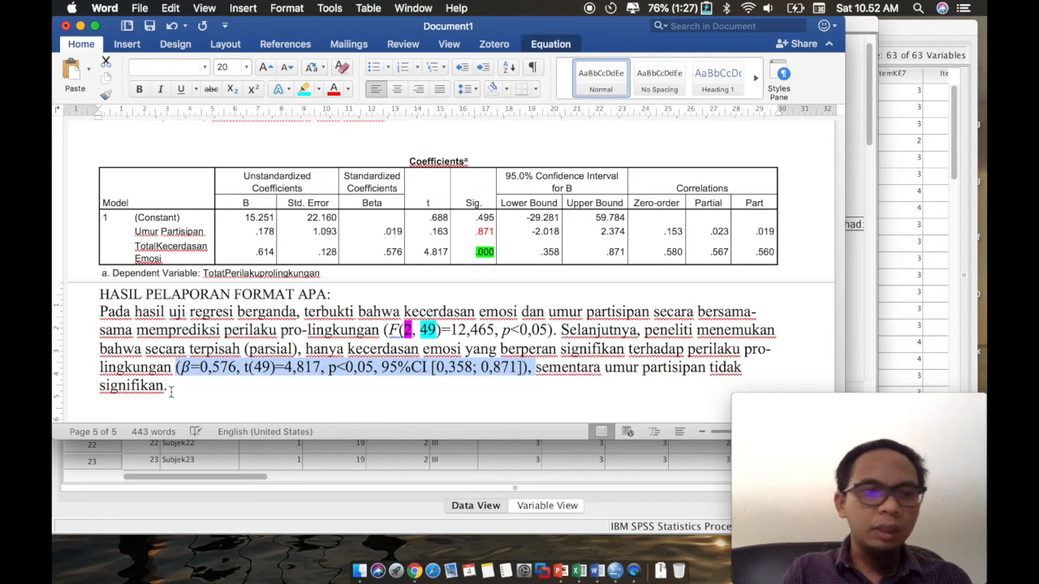
pyautogui.click(167, 385)
pyautogui.press('super+v')
pyautogui.write(',')
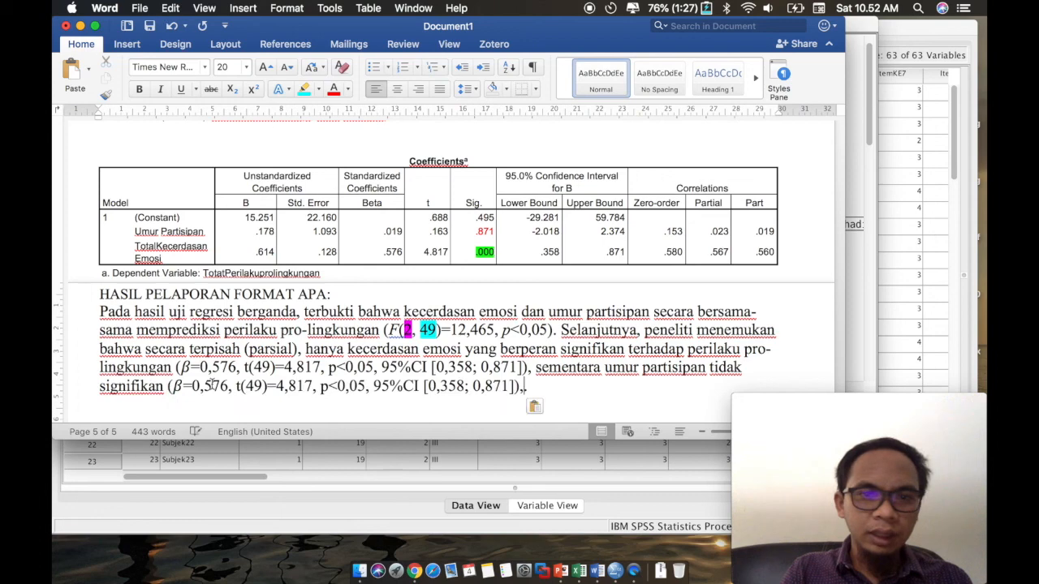
# - In the pasted parenthesis for age, set β to 0,019 and t(49) to 0,163 from the Umur Partisipan row
pyautogui.doubleClick(214, 386)
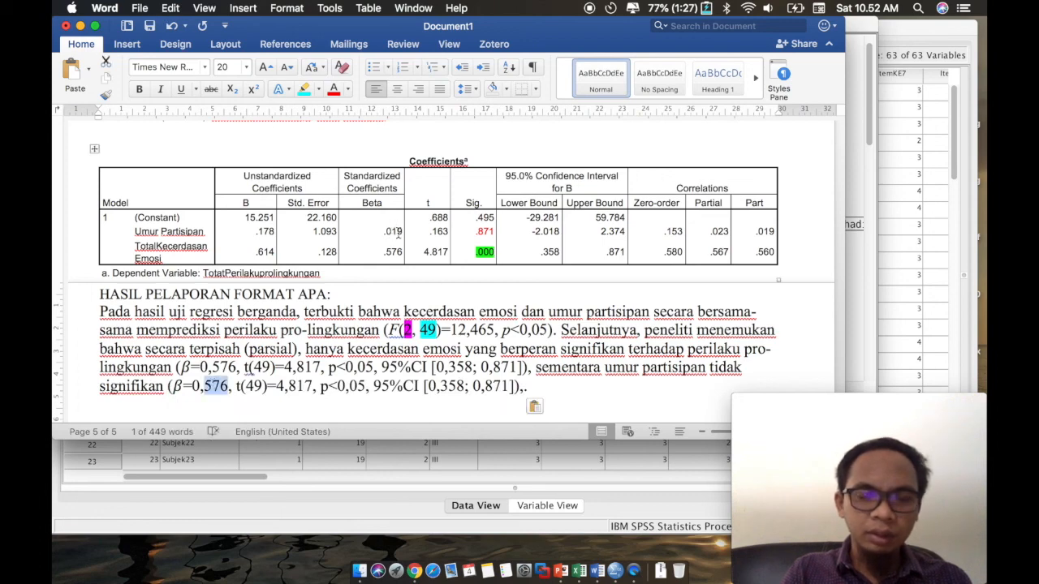
pyautogui.write('0')
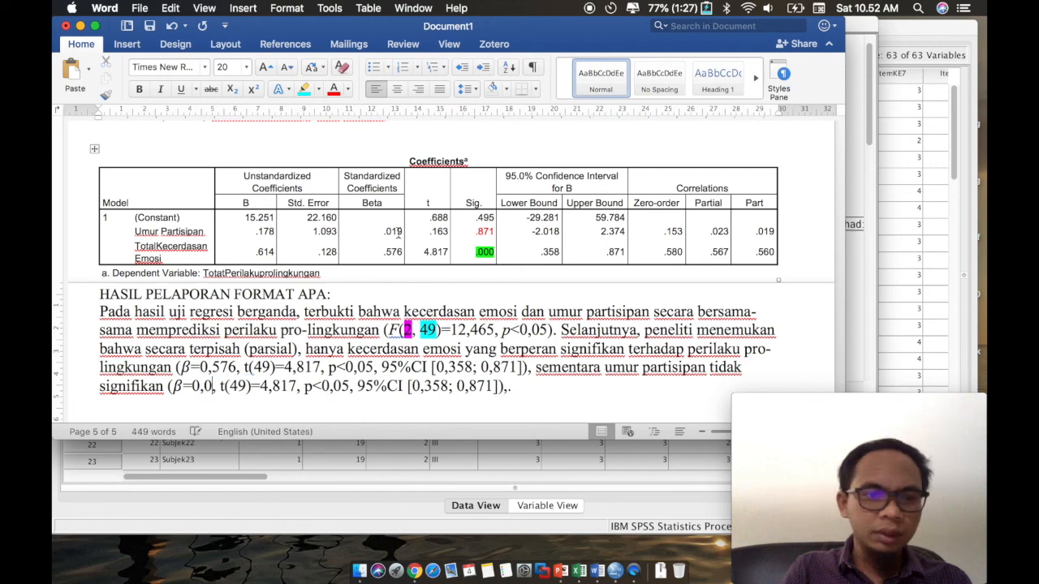
pyautogui.write('19')
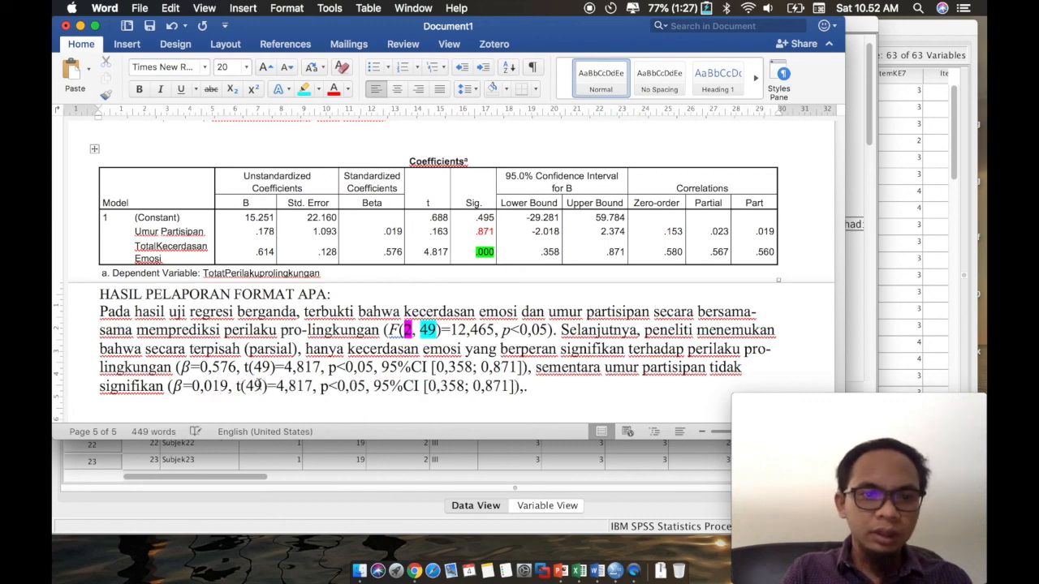
pyautogui.moveTo(276, 386); pyautogui.dragTo(305, 390)
pyautogui.write('0,1')
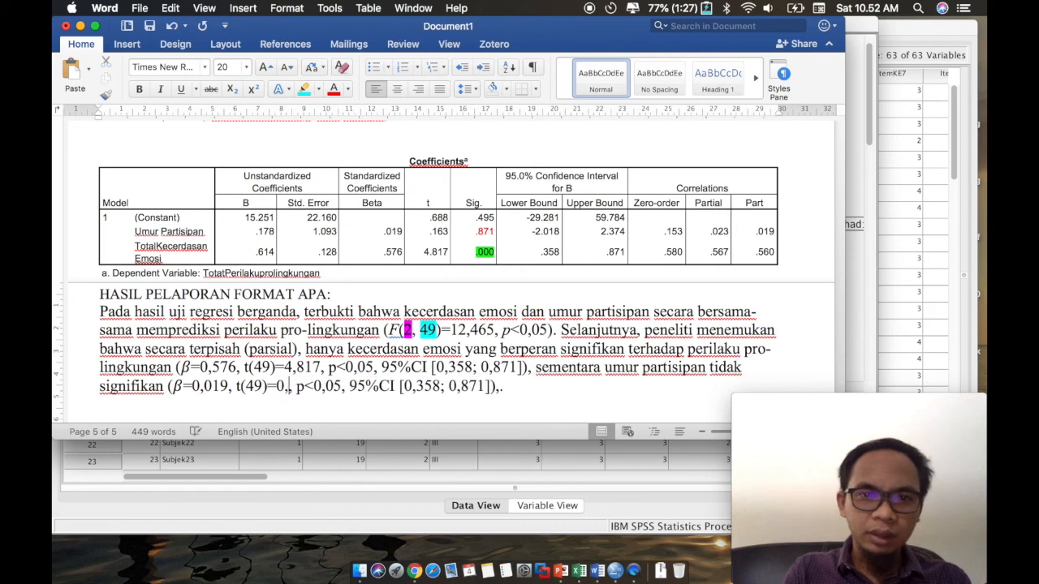
pyautogui.write('63')
pyautogui.moveTo(428, 232); pyautogui.dragTo(453, 231)
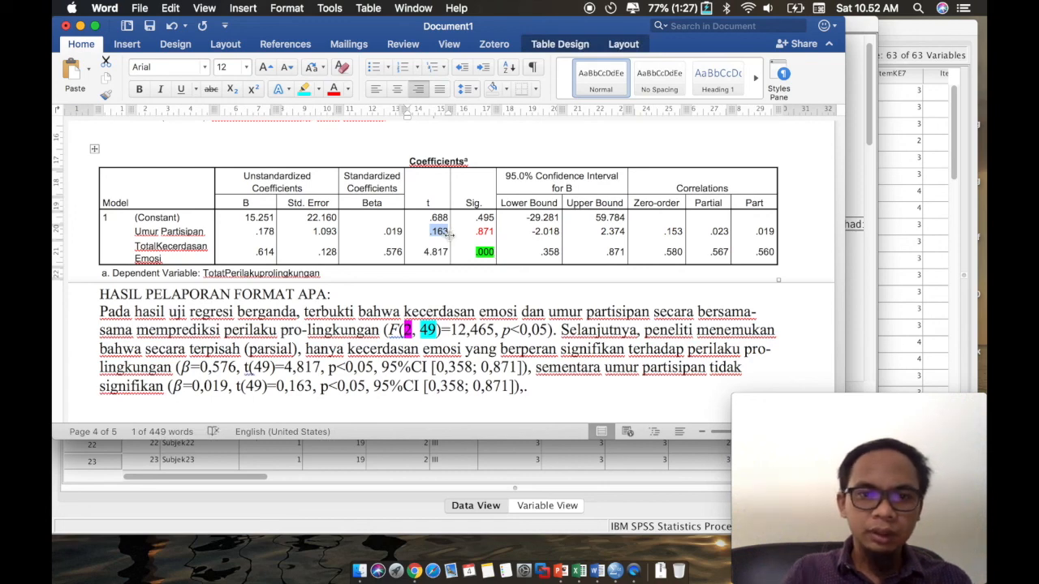
# - Replace the significance level in the age parenthesis with "p=n.s."
pyautogui.moveTo(330, 386); pyautogui.dragTo(361, 384)
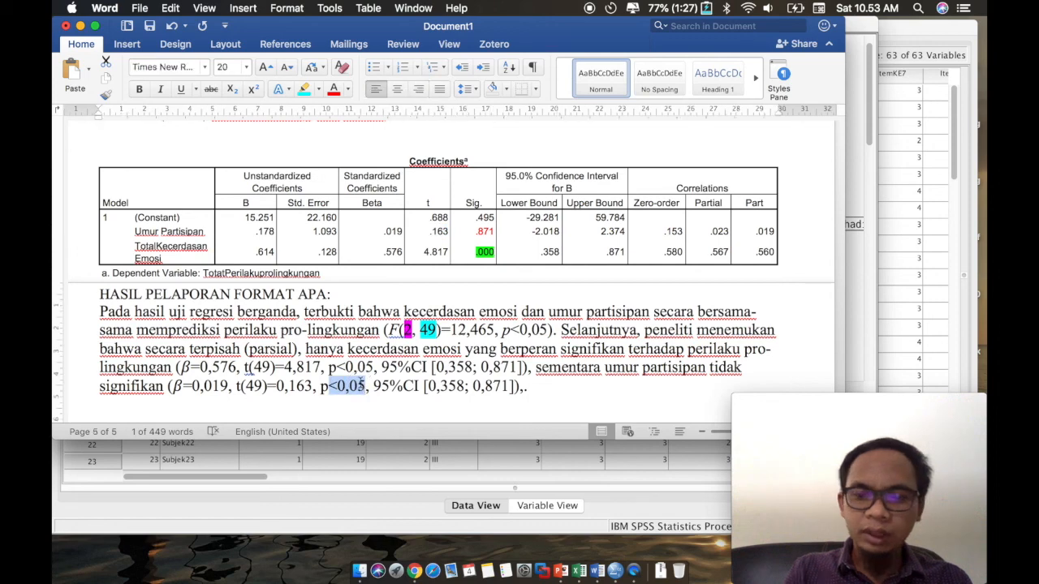
pyautogui.write('=n.s')
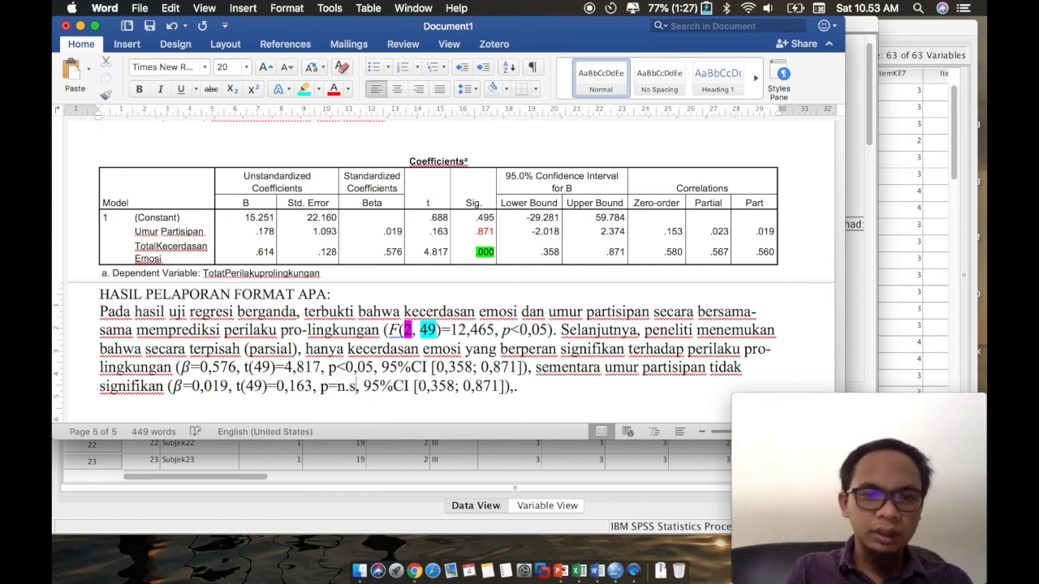
pyautogui.write('.')
# - Change the confidence interval for age to "[-2,018; 2,374]" and remove the stray comma before the final period
pyautogui.moveTo(422, 387); pyautogui.dragTo(498, 390)
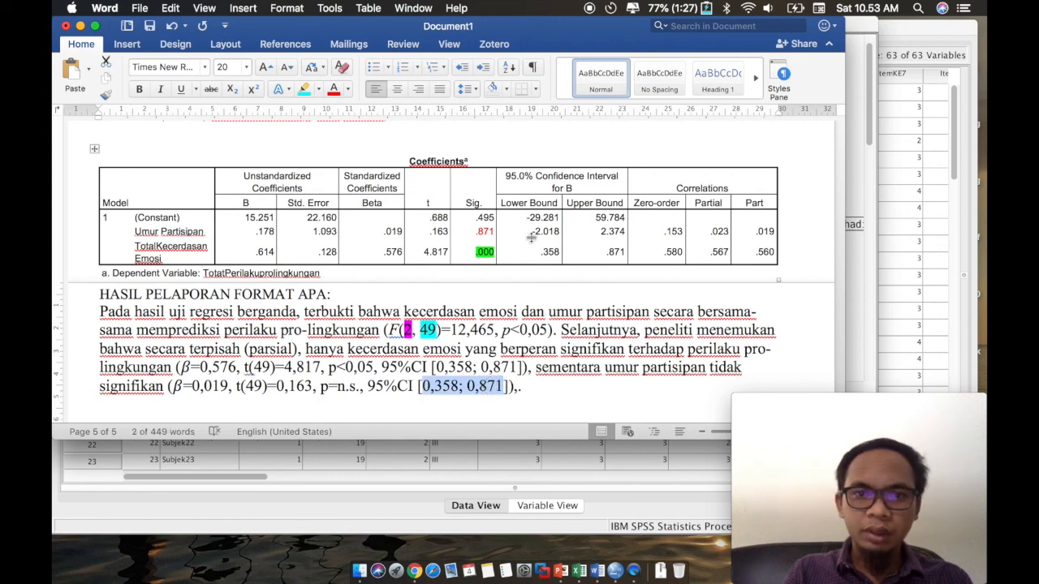
pyautogui.write('-2,')
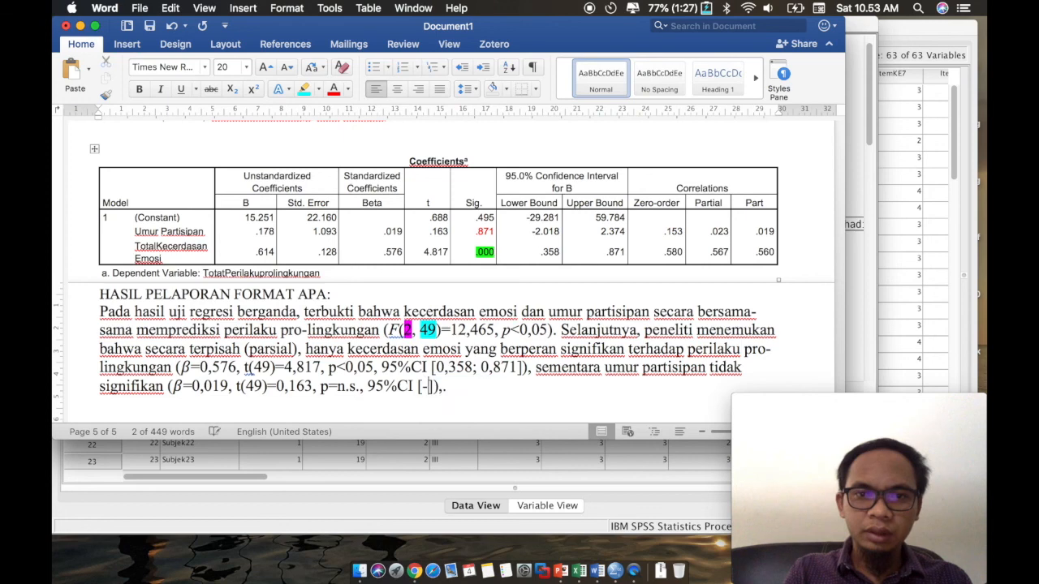
pyautogui.write('018')
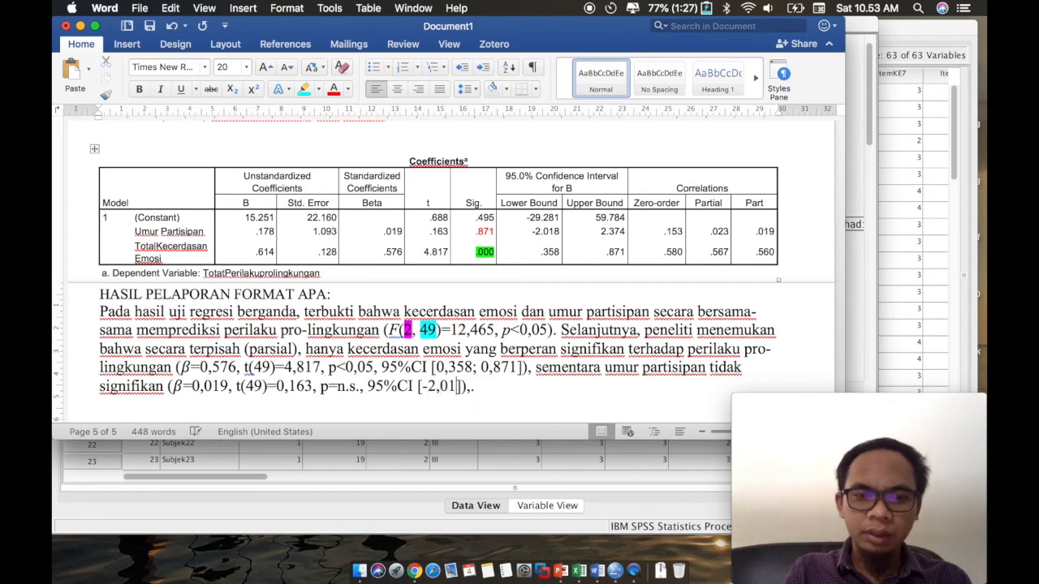
pyautogui.write('; ')
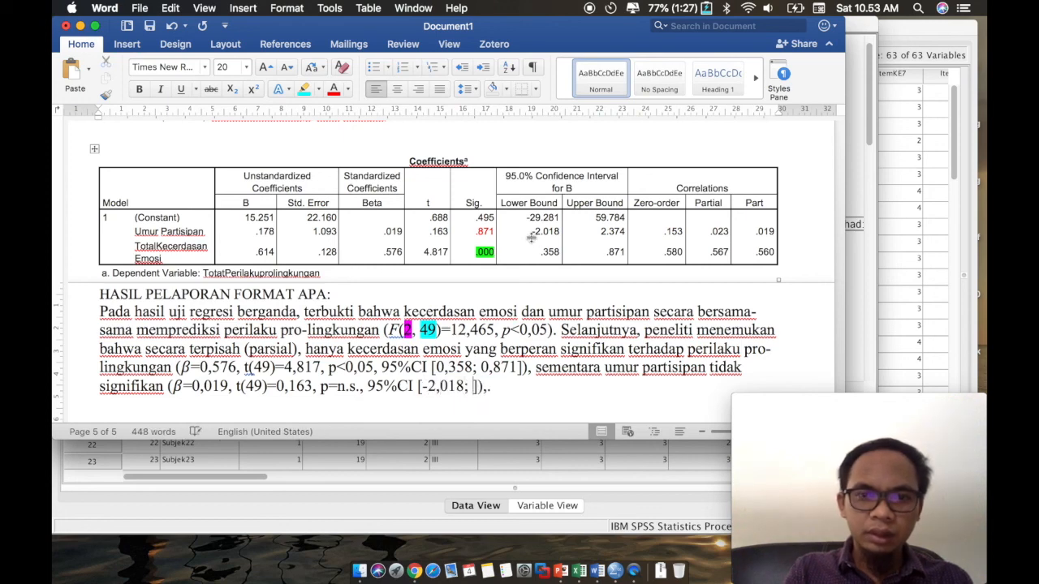
pyautogui.write('2,374')
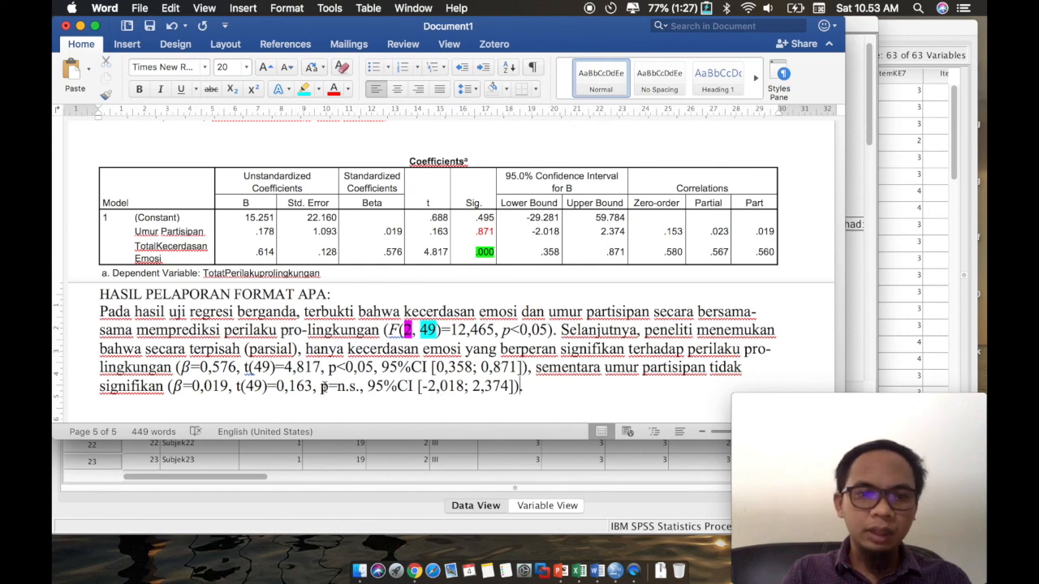
# - Compare the 95% confidence interval bounds of the Umur Partisipan and TotalKecerdasan Emosi rows in the Coefficients table
pyautogui.moveTo(429, 231); pyautogui.dragTo(599, 235)
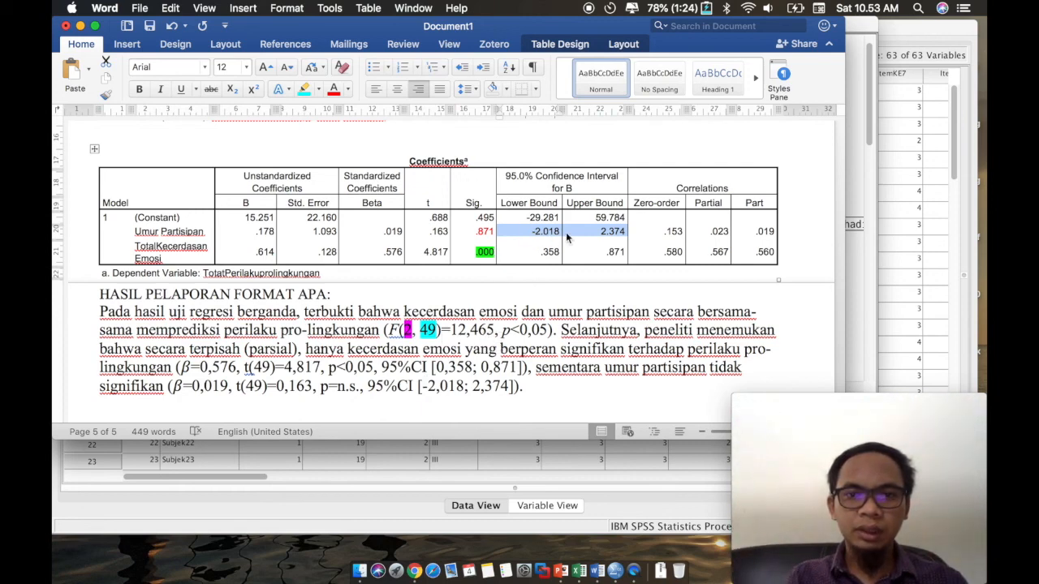
pyautogui.moveTo(541, 254); pyautogui.dragTo(608, 253)
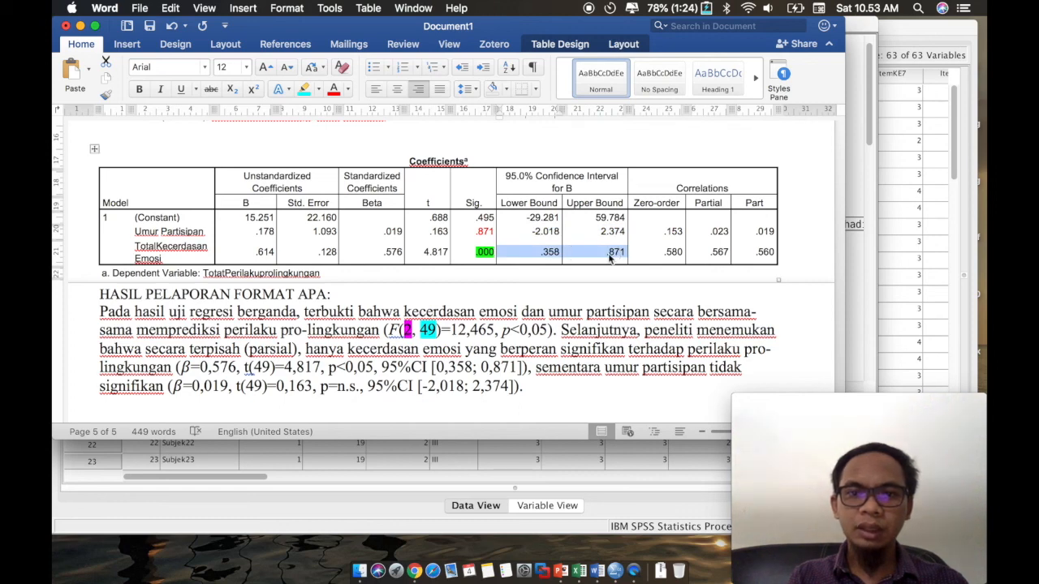